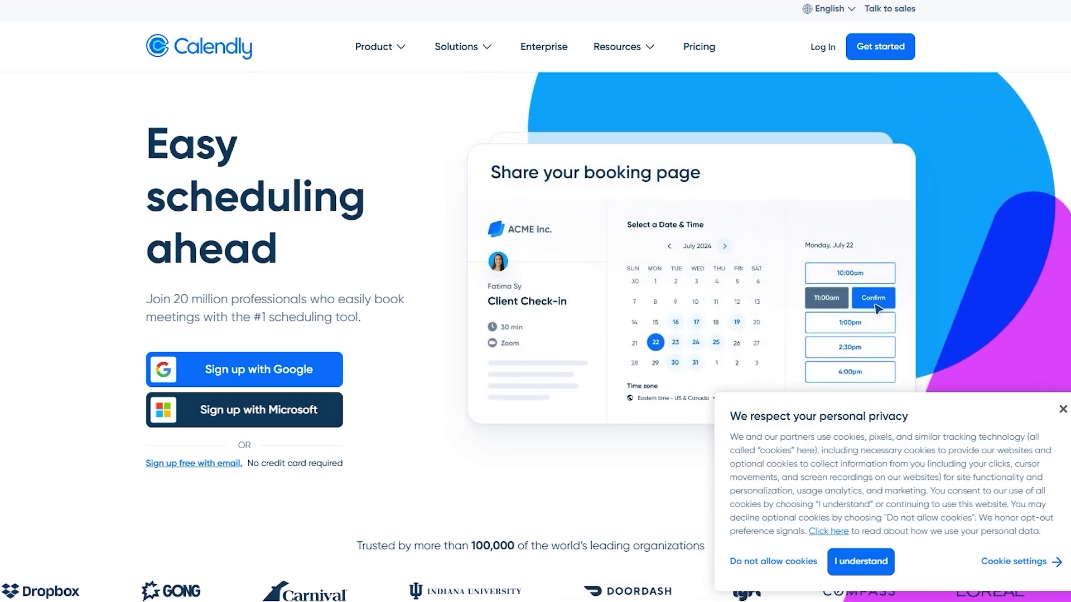
- Decline optional cookies and read about customizing event types and sharing scheduling links
scroll(686, 282, down, 15)
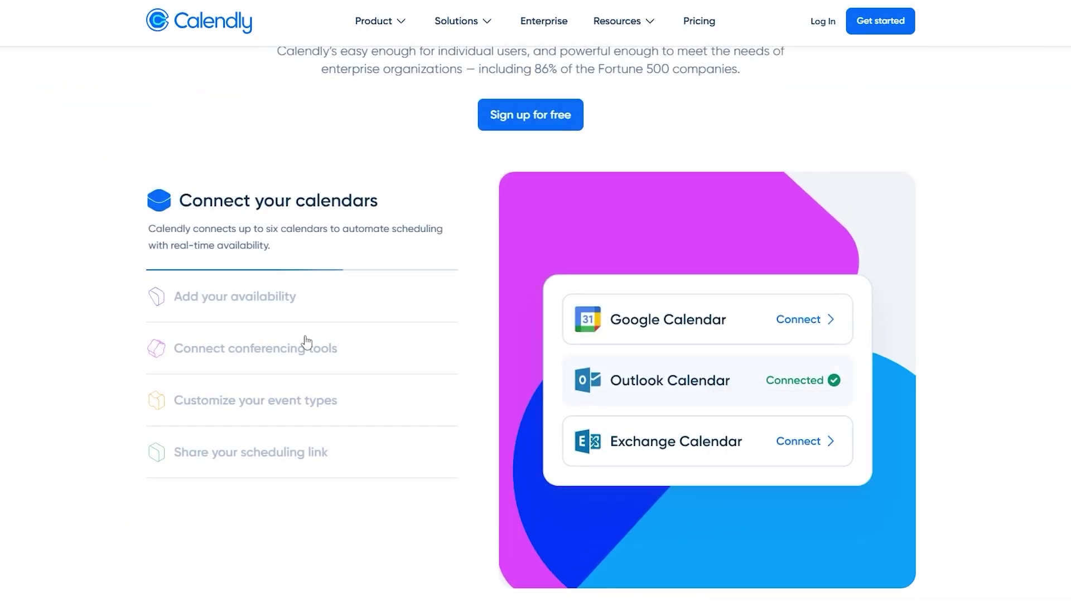
click(804, 566)
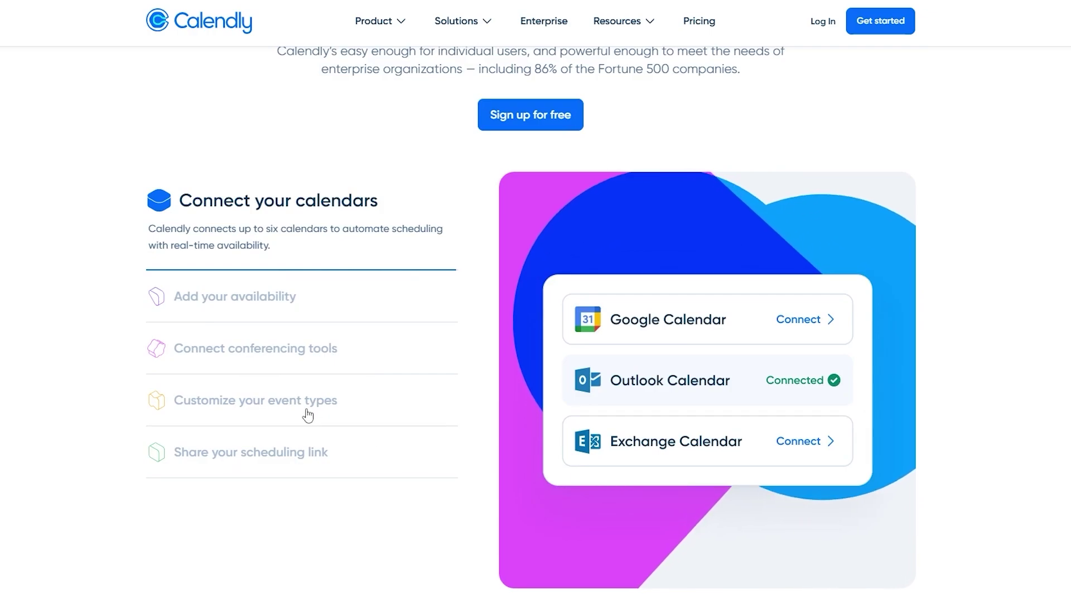
click(370, 413)
click(292, 468)
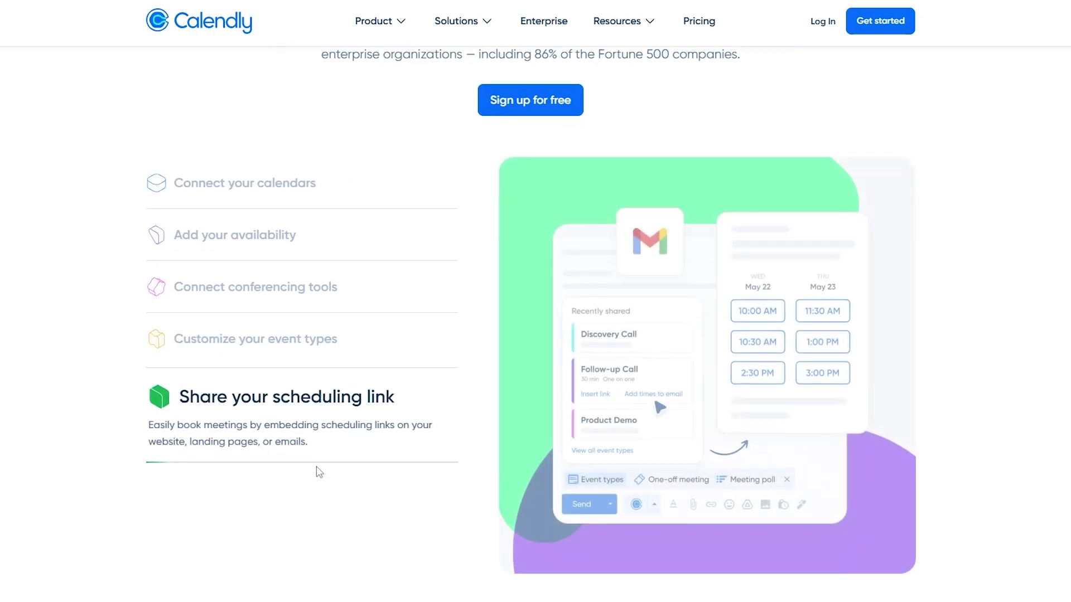
scroll(316, 468, down, 11)
scroll(222, 204, up, 1)
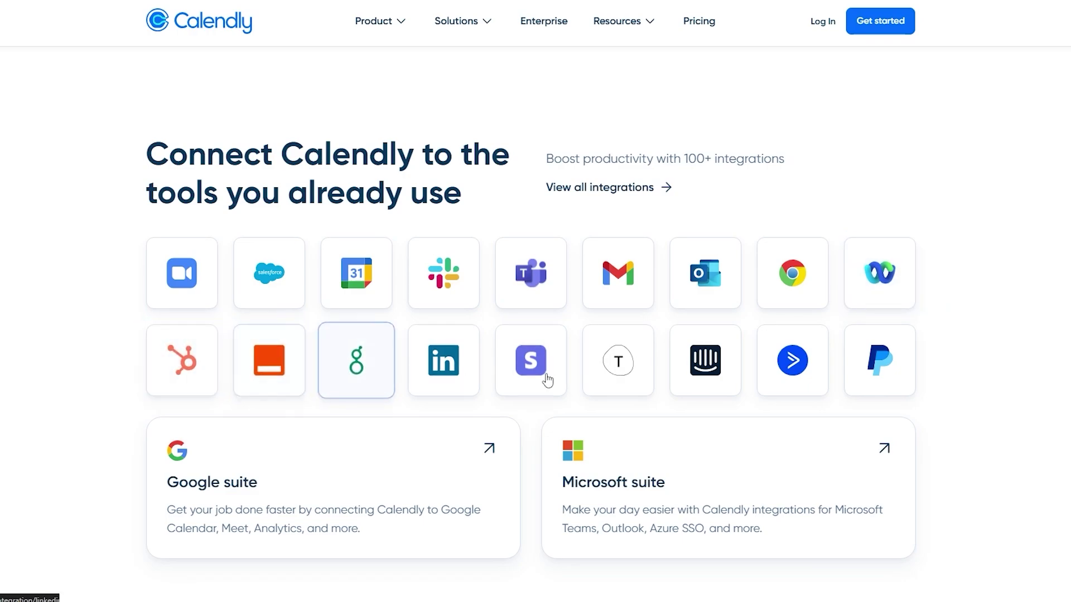
- Scroll through the rest of the homepage and start the free sign-up
scroll(708, 368, down, 5)
scroll(714, 369, down, 9)
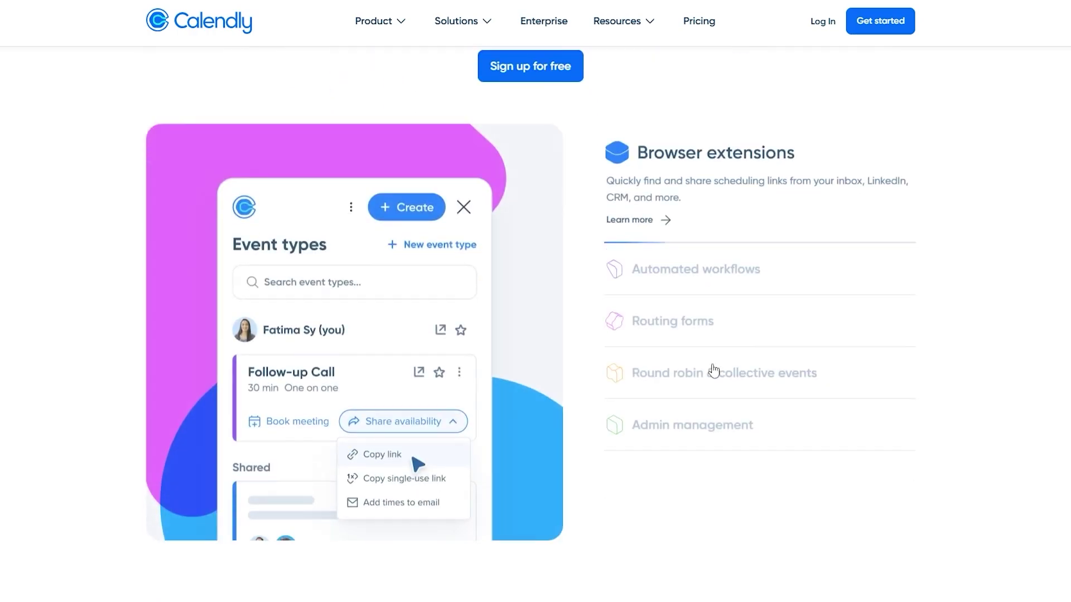
scroll(715, 370, down, 20)
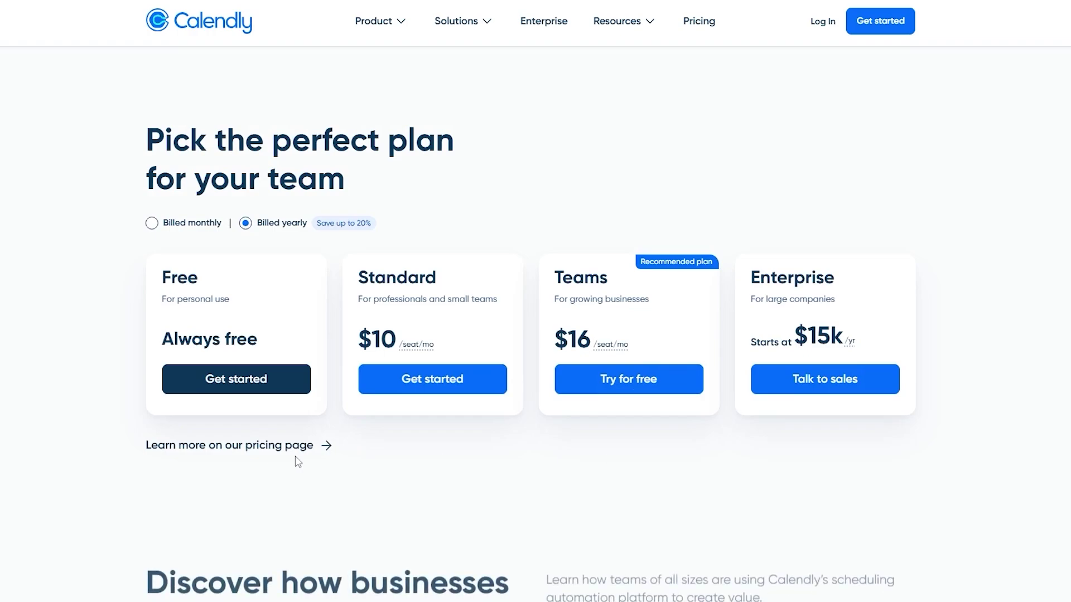
scroll(732, 430, down, 10)
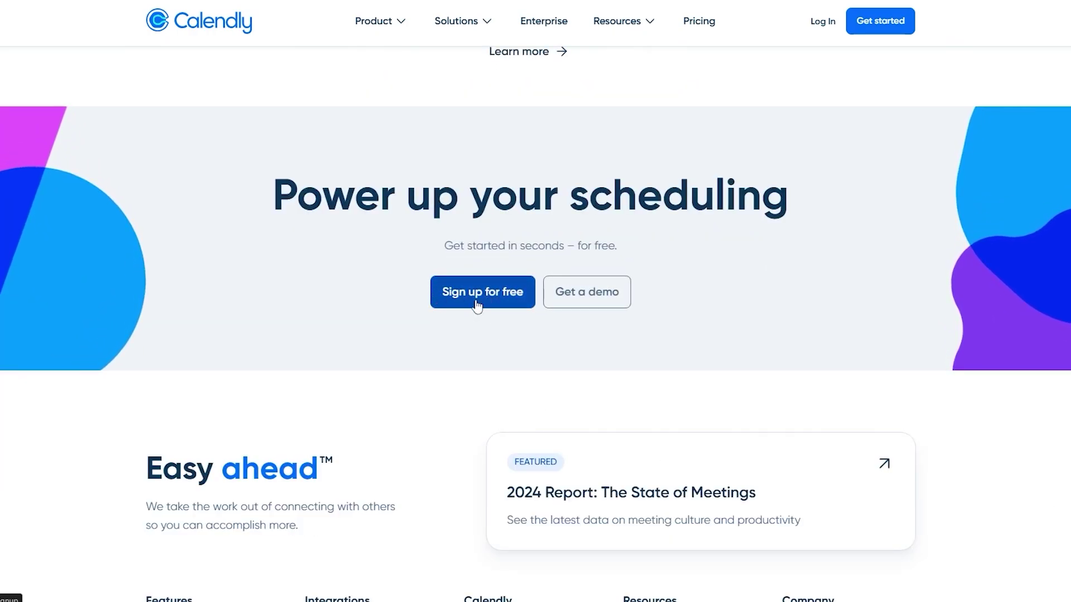
click(495, 304)
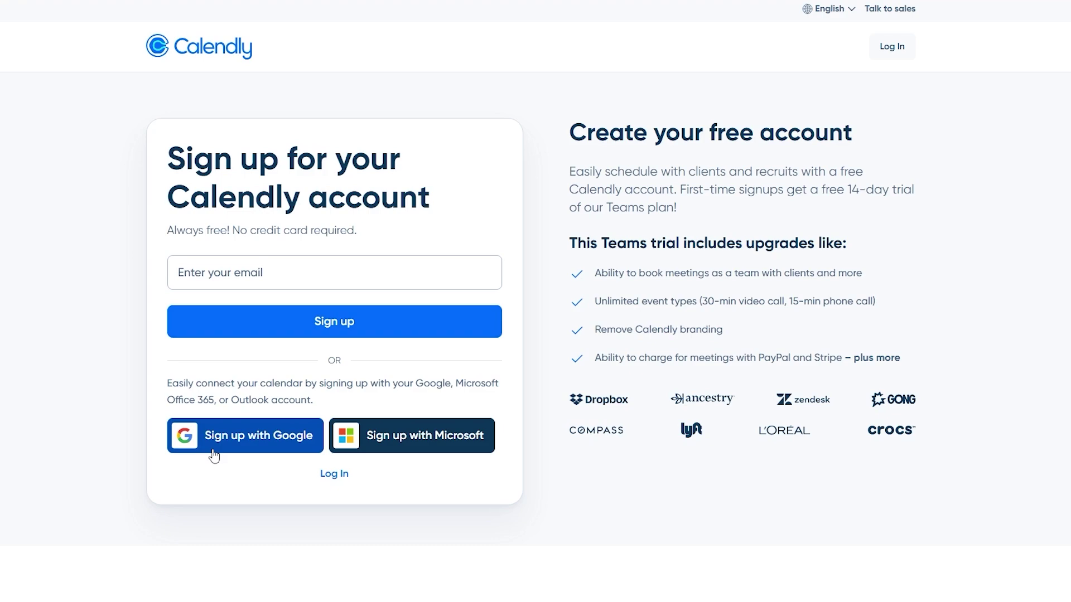
- Sign up with Google and tick the permission giving Calendly access to Google Calendar
click(268, 446)
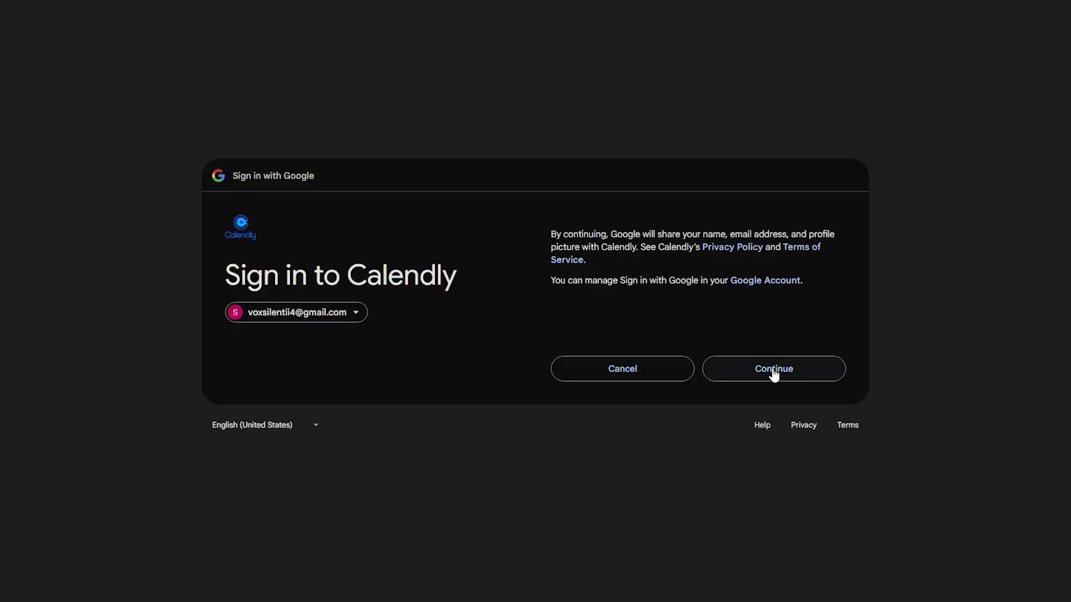
click(772, 369)
click(833, 137)
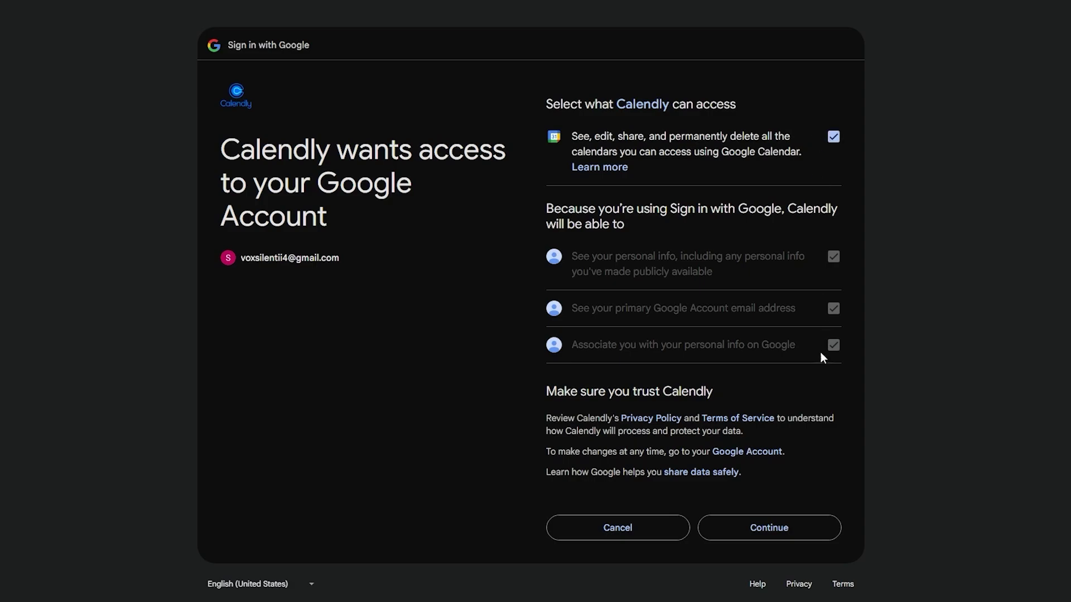
click(801, 527)
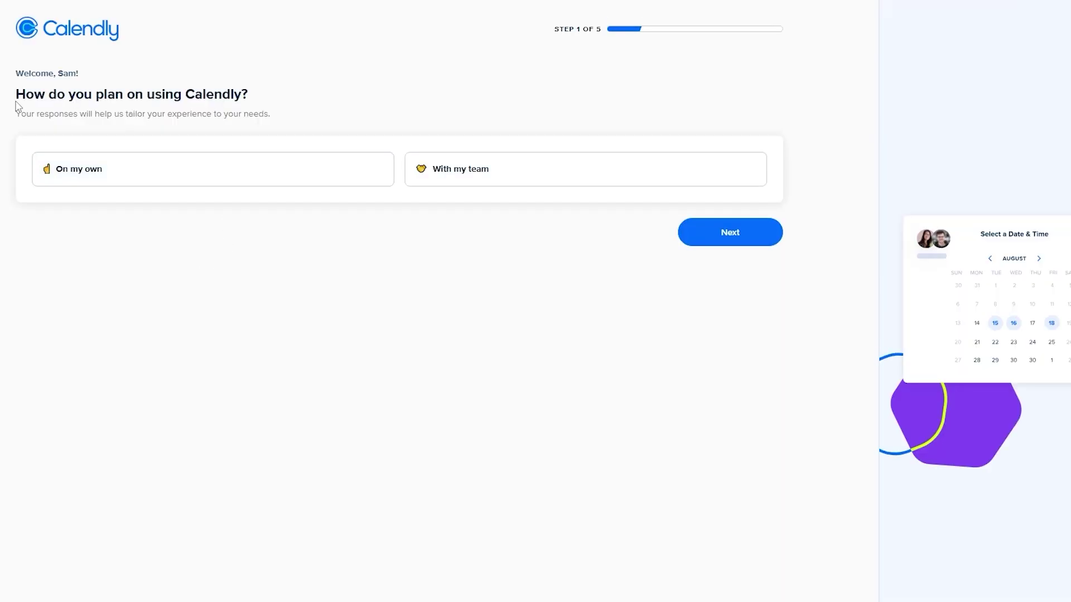
- Answer 'On my own' to how you plan on using Calendly
drag(42, 93, 440, 49)
drag(584, 30, 486, 50)
drag(127, 94, 249, 95)
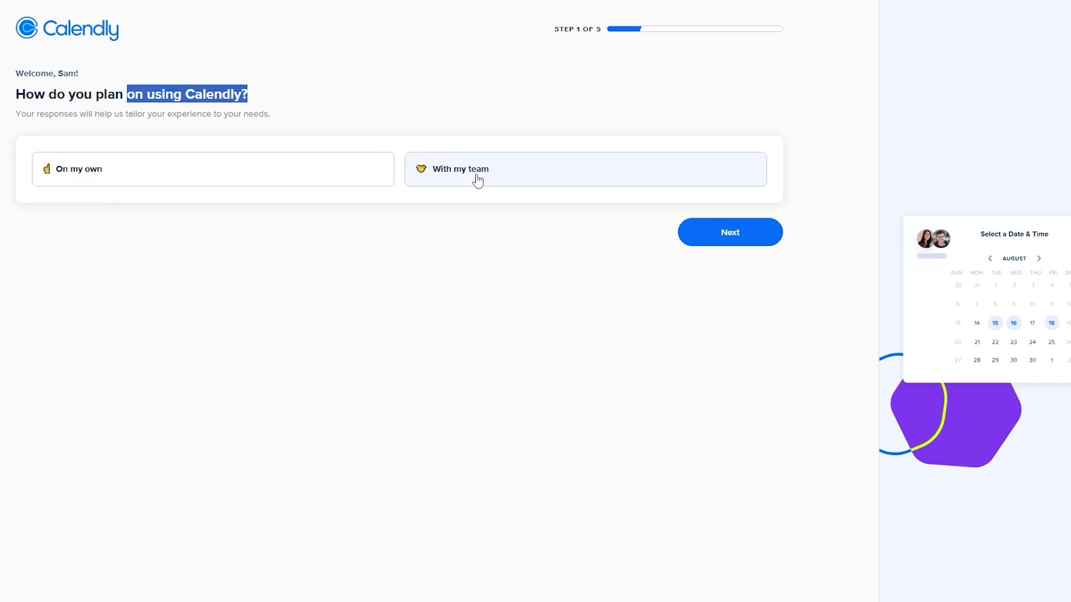
click(279, 176)
click(767, 236)
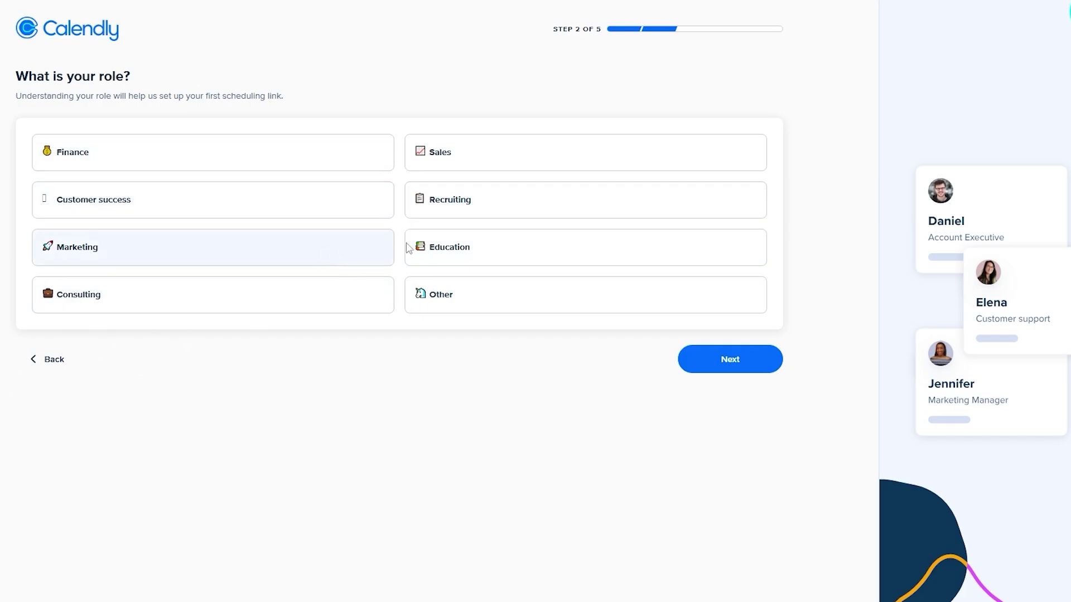
- Choose Education as your role and continue to calendar setup
click(445, 235)
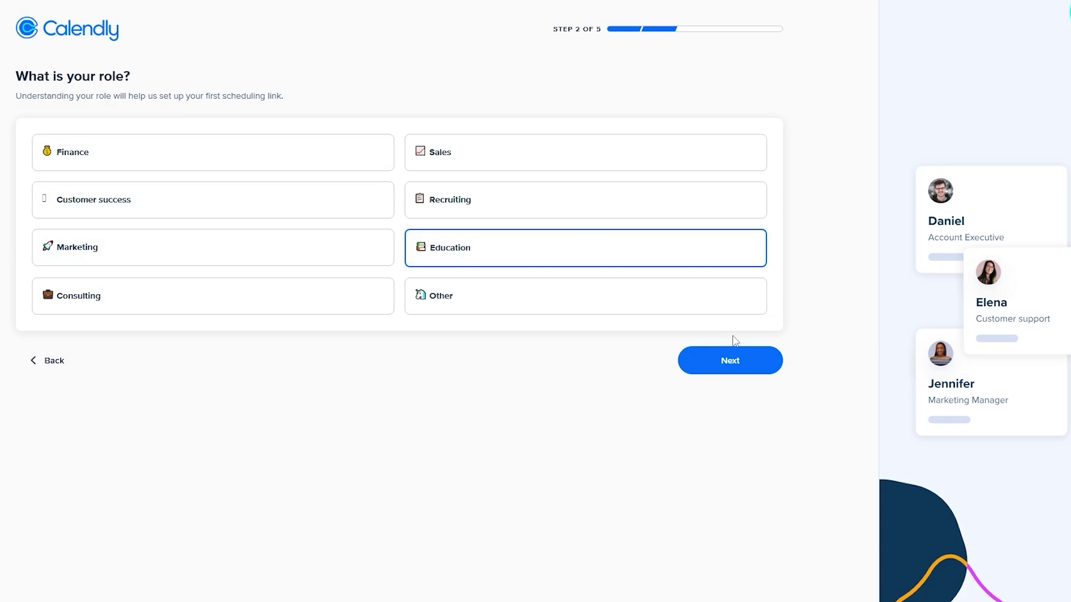
click(754, 360)
drag(20, 83, 241, 67)
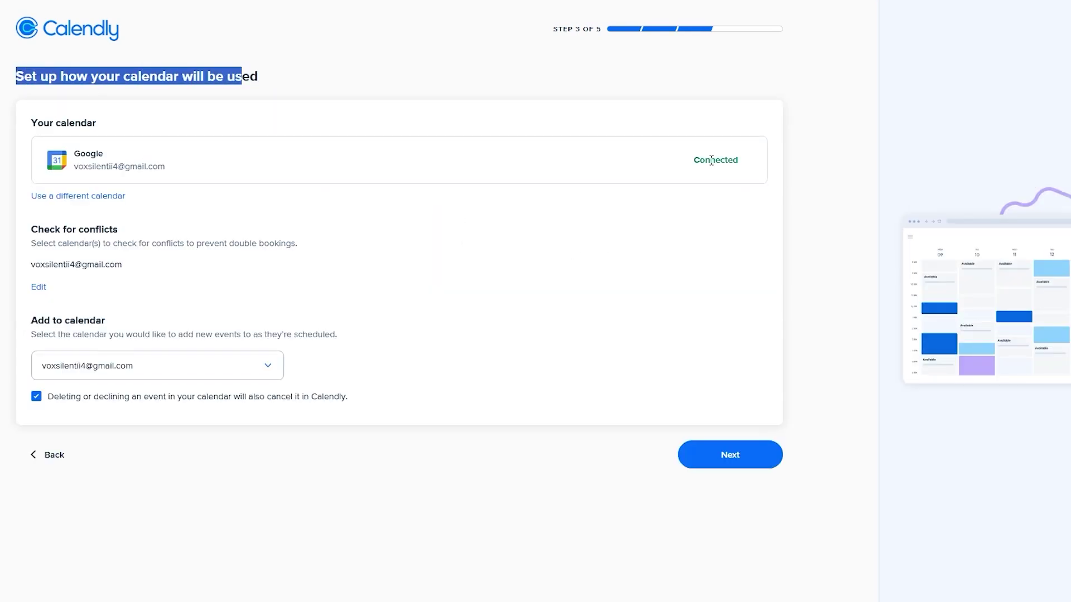
- Keep the connected Google calendar's Add to calendar and conflict settings unchanged
click(94, 379)
click(155, 362)
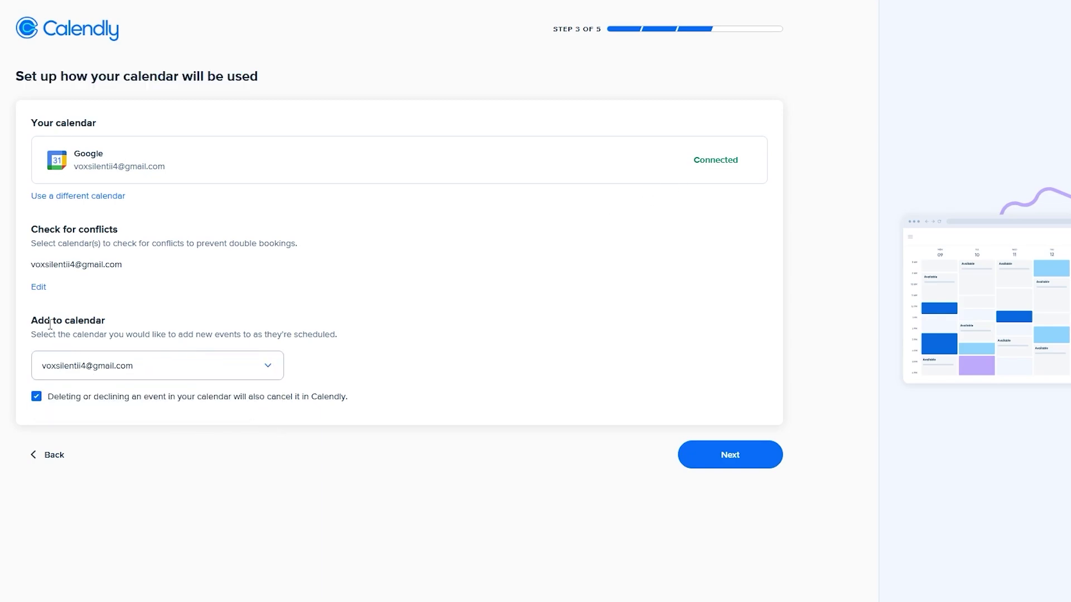
drag(50, 324, 88, 316)
drag(45, 264, 100, 267)
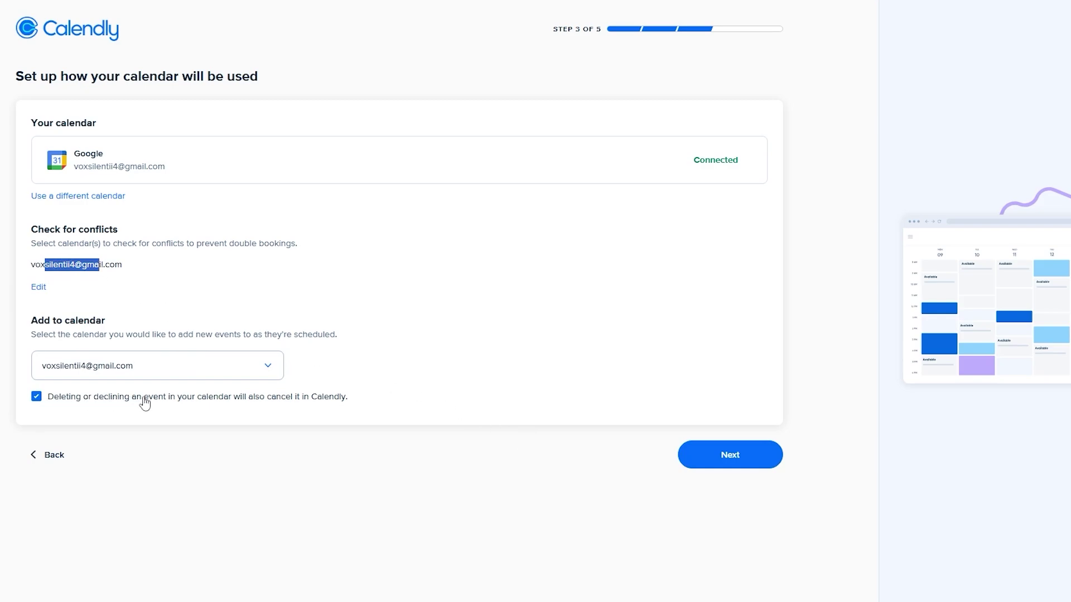
drag(171, 407, 339, 406)
click(669, 467)
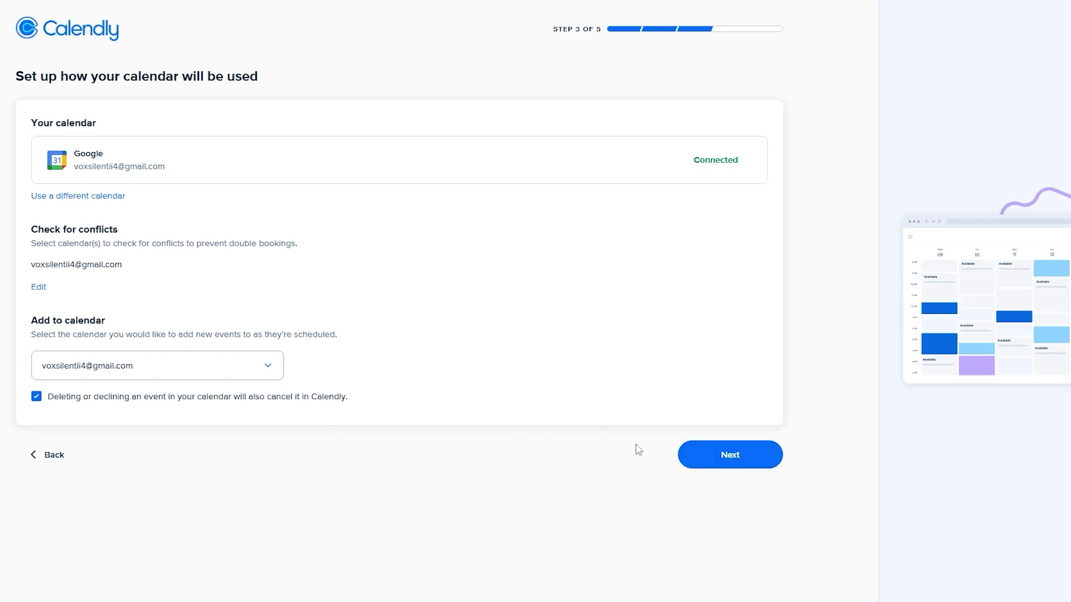
click(712, 464)
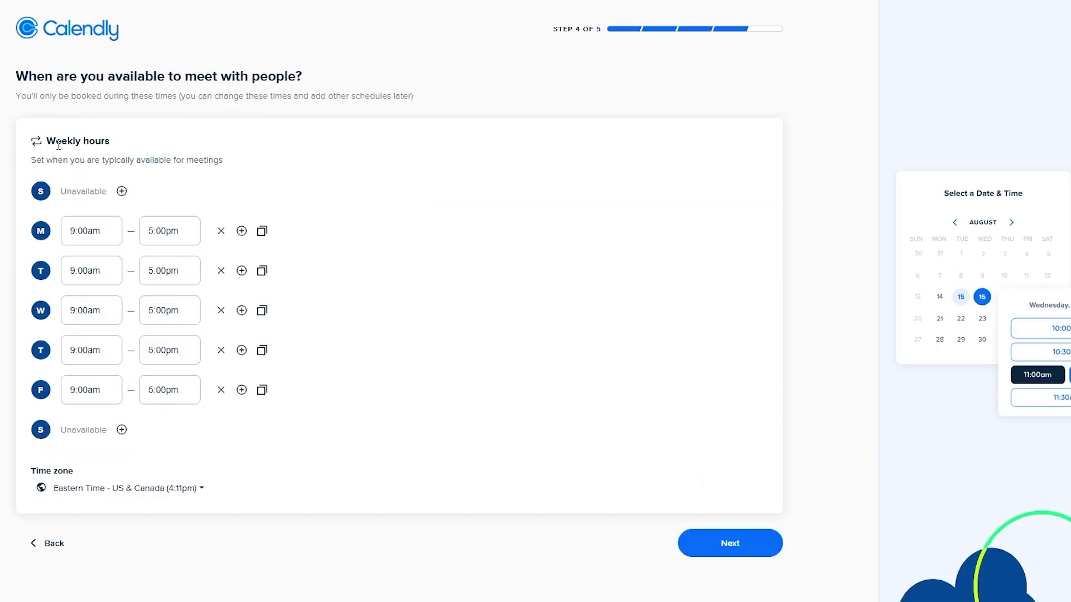
- Accept the default 9:00am–5:00pm weekday hours and time zone
drag(59, 141, 125, 146)
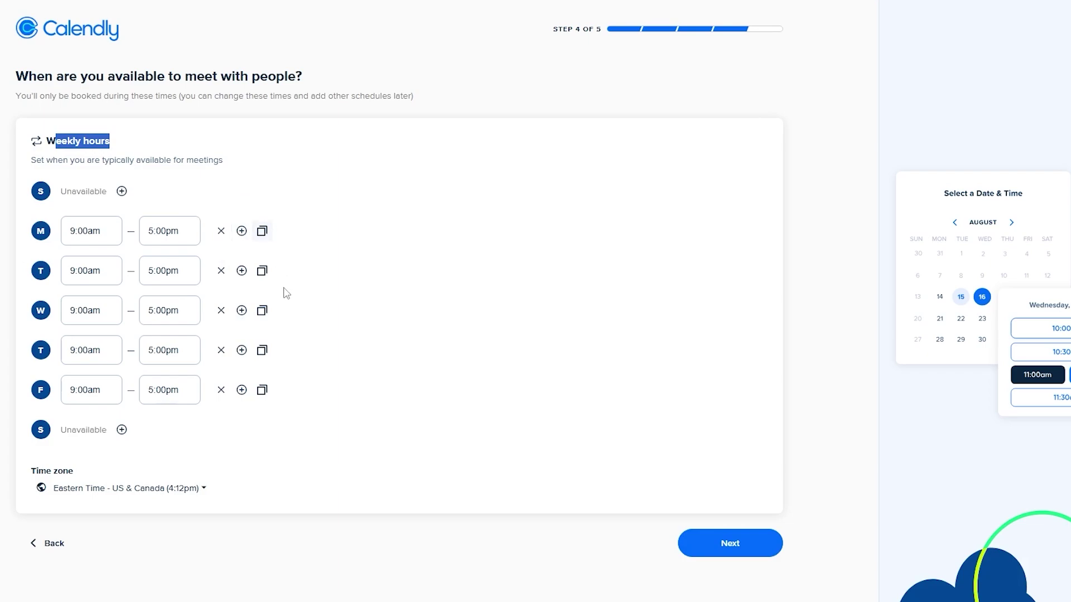
triple_click(61, 475)
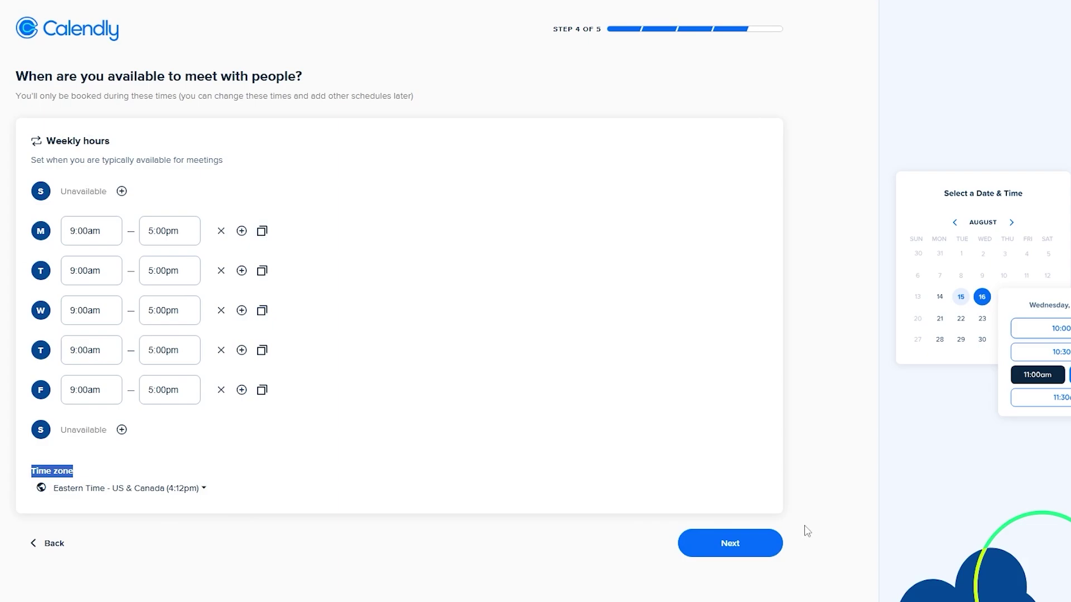
click(747, 545)
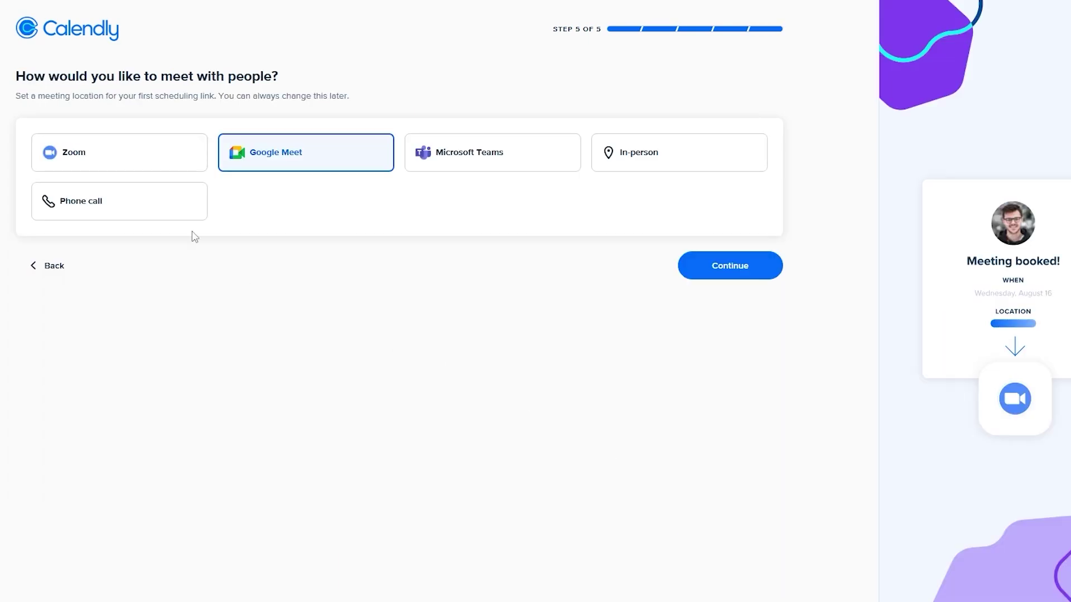
- Compare Zoom, Teams, in-person and phone, then pick Google Meet and finish onboarding
drag(20, 76, 301, 80)
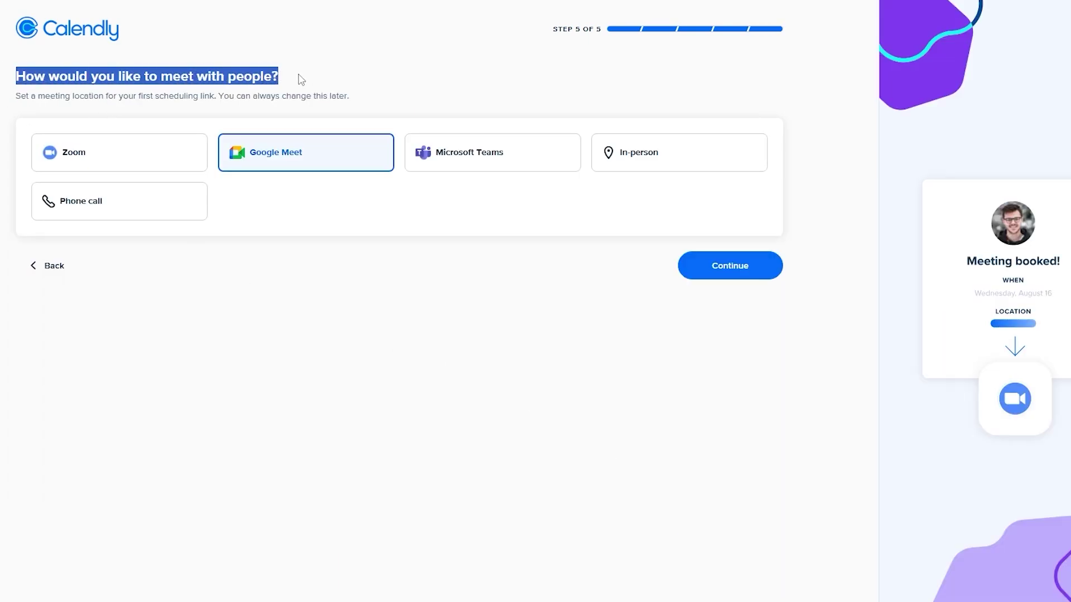
click(81, 151)
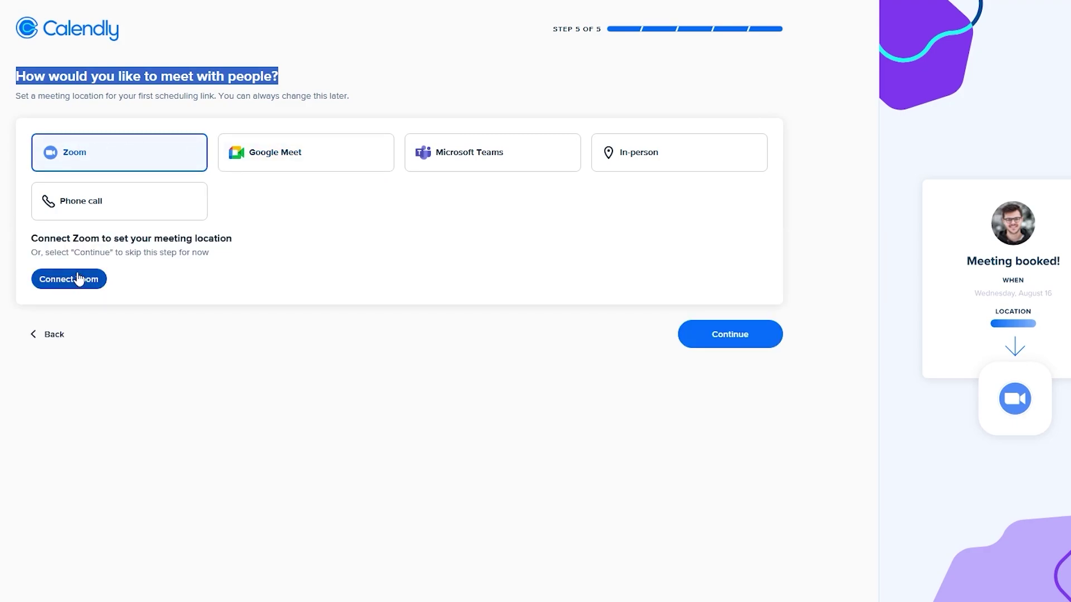
click(285, 171)
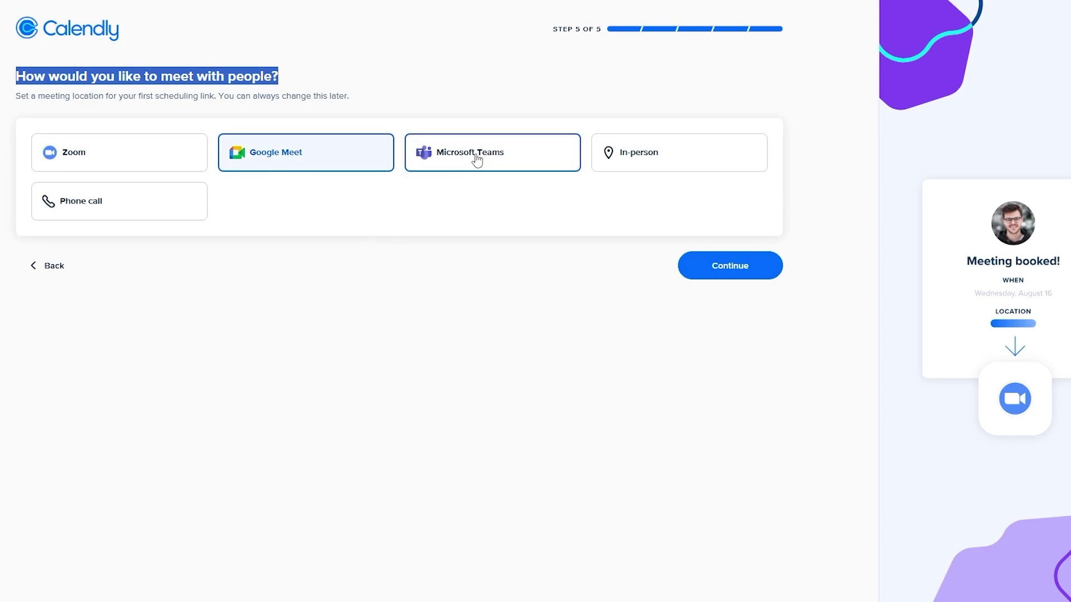
click(494, 156)
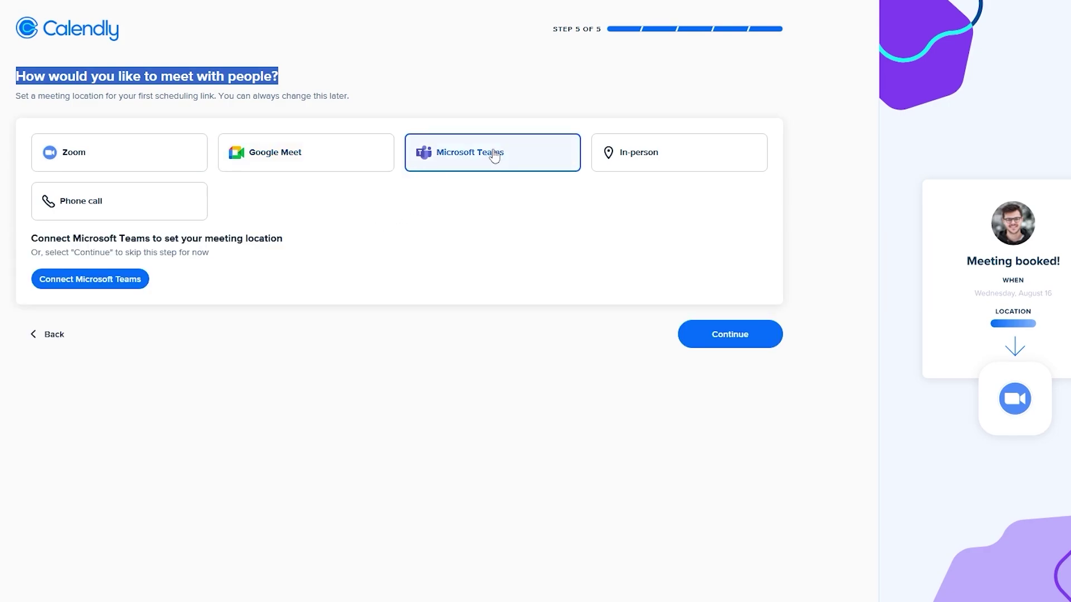
click(585, 176)
click(602, 167)
click(82, 207)
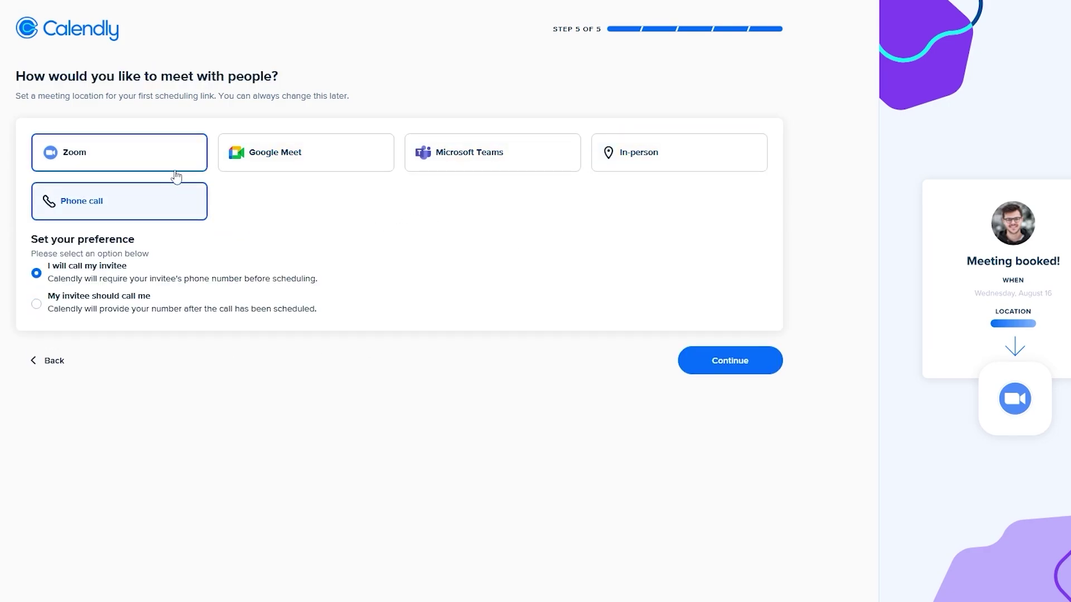
click(337, 167)
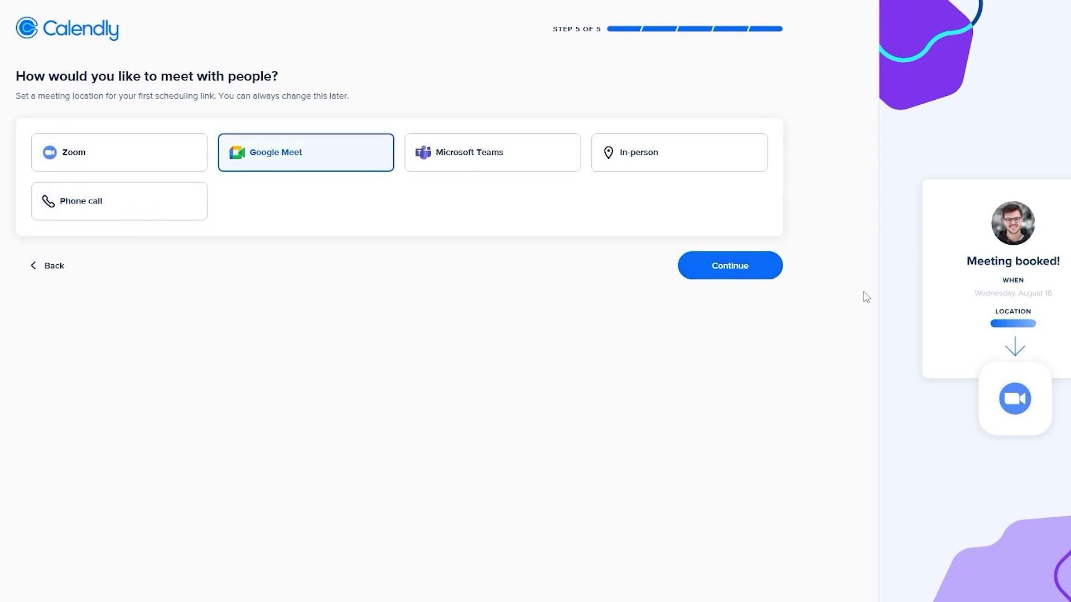
click(732, 276)
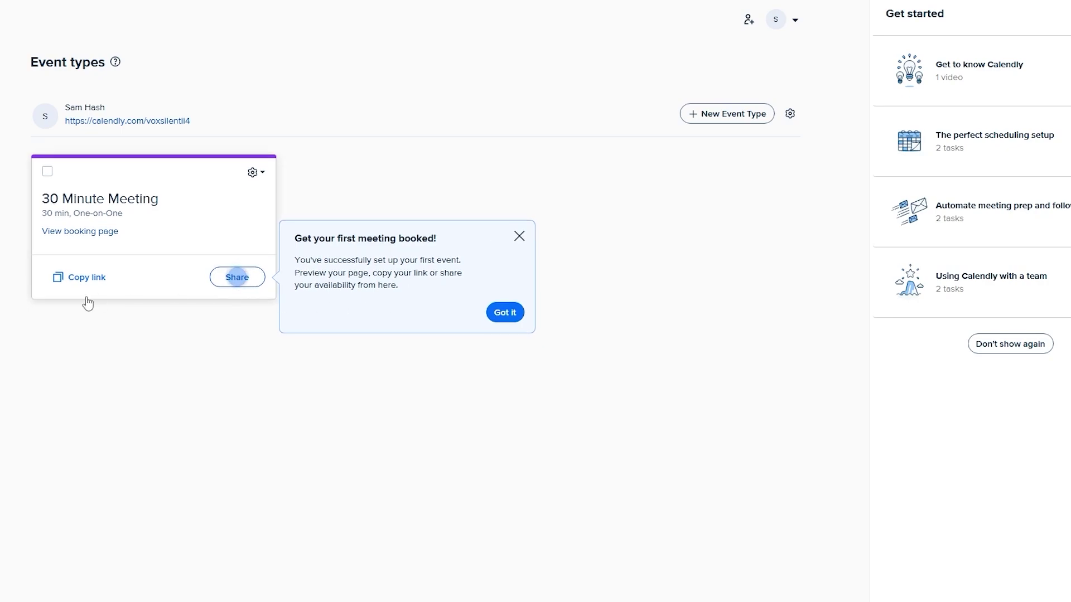
- Dismiss the 'Get your first meeting booked!' tip and expand then collapse the sidebar
click(519, 237)
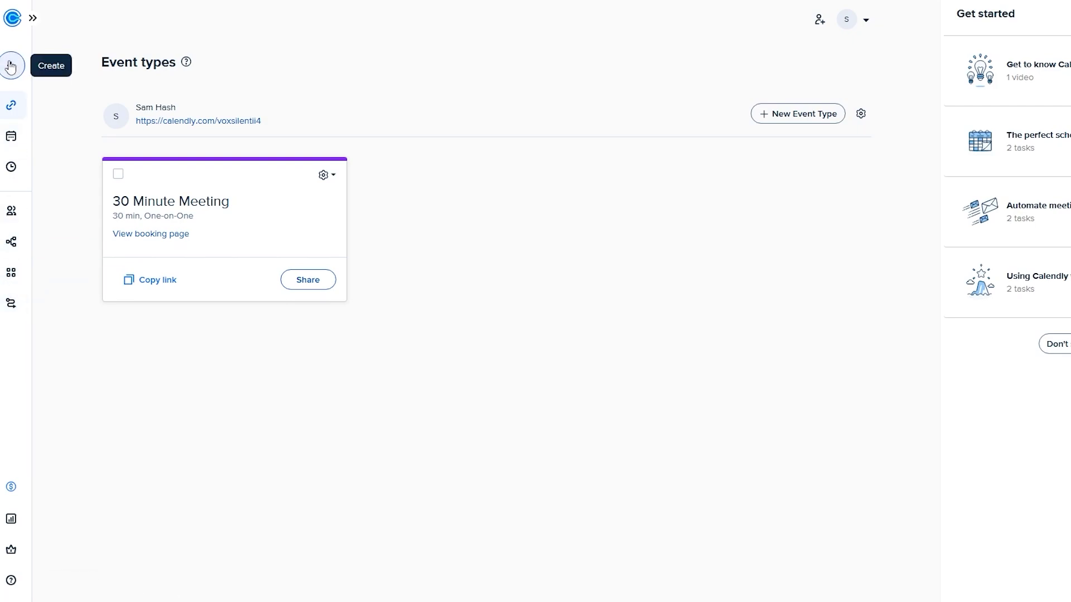
click(32, 19)
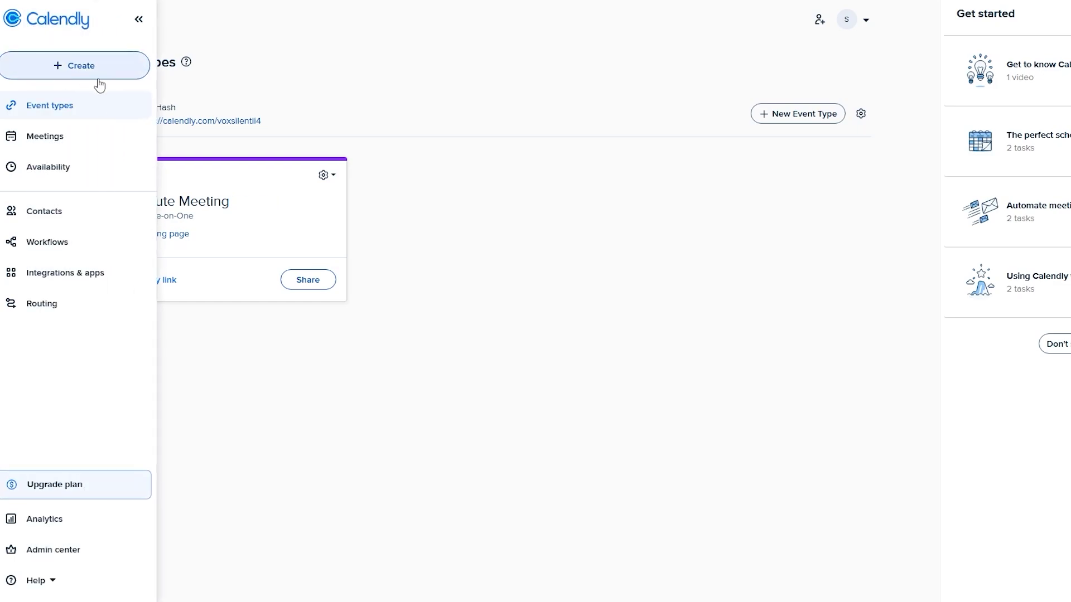
click(778, 277)
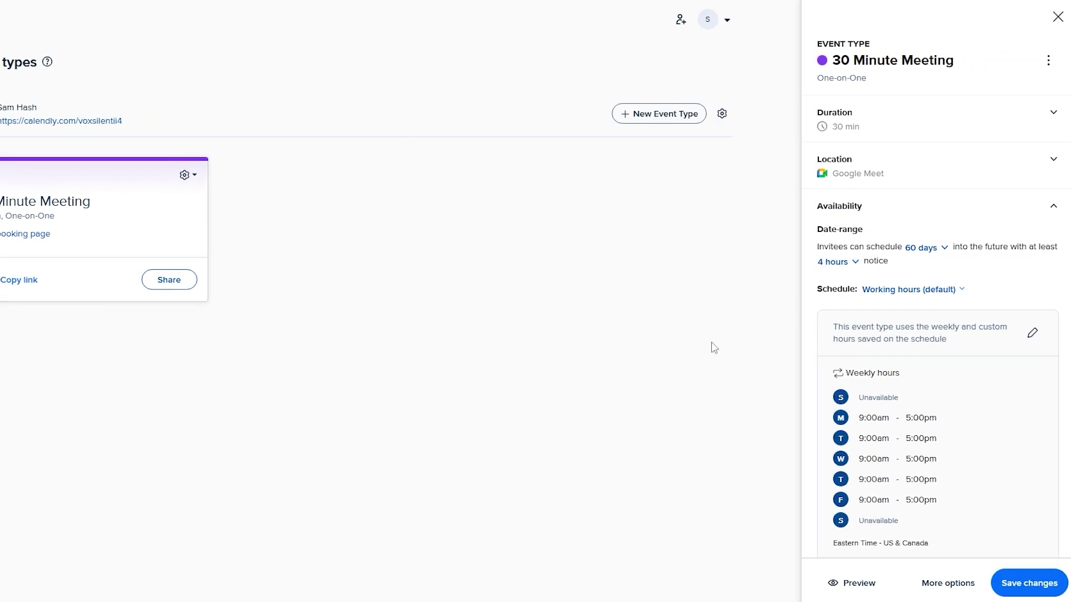
- Close the 30 Minute Meeting panel and bring up the + Create event types menu
scroll(915, 378, down, 1)
scroll(864, 301, up, 1)
scroll(892, 192, down, 2)
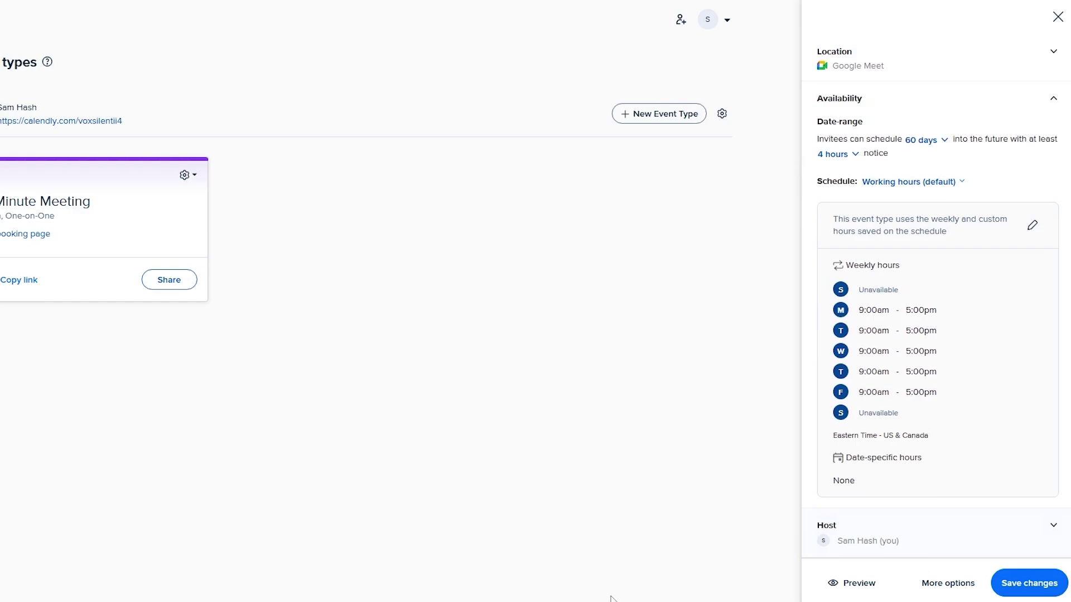
click(1057, 18)
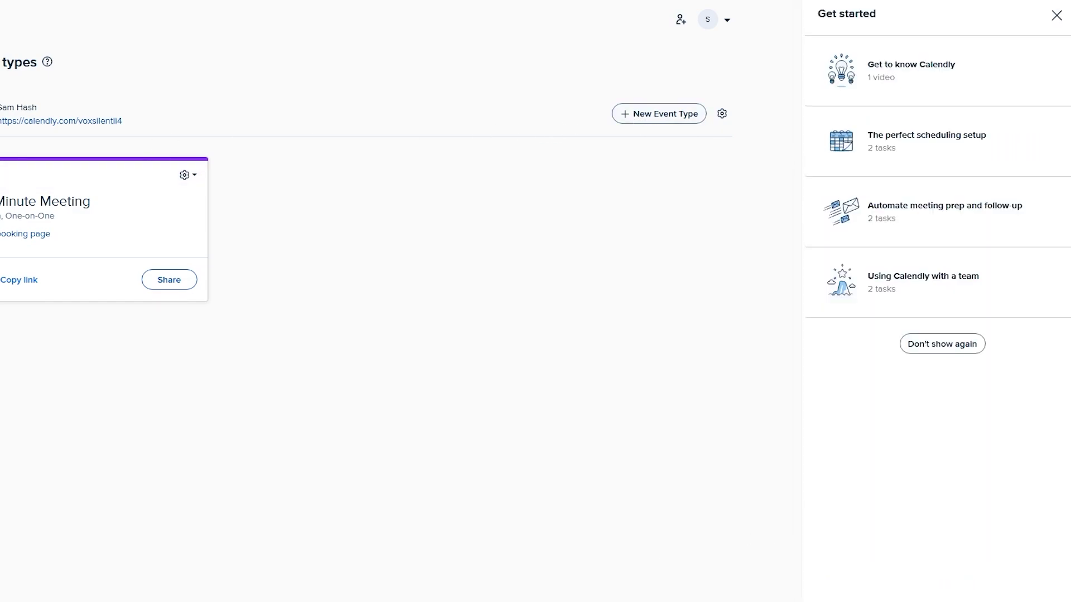
click(12, 65)
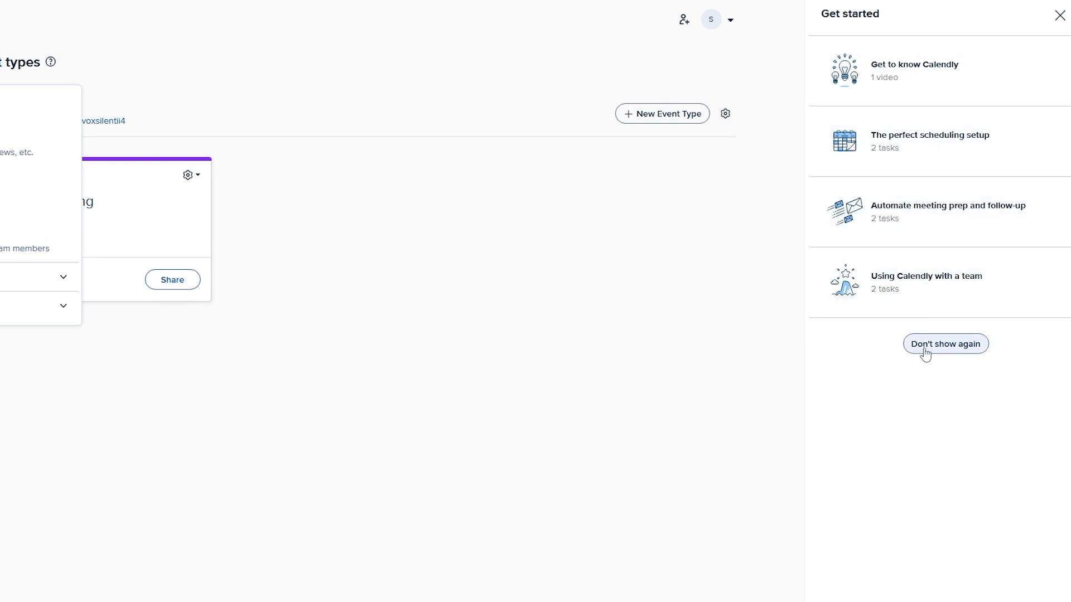
- Choose 'Don't show again' on the Get started checklist
click(1060, 16)
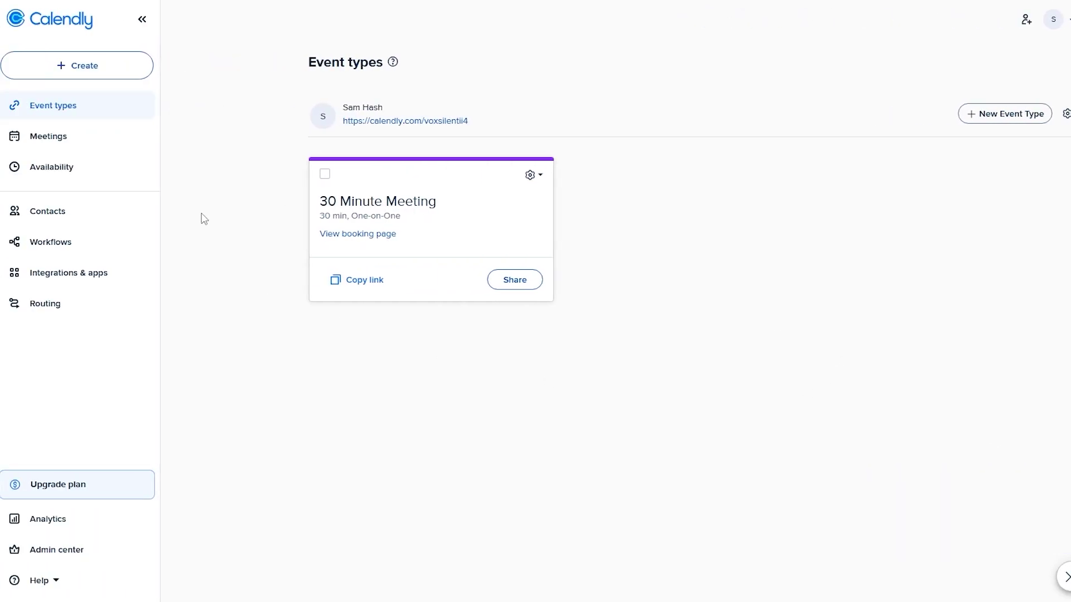
- Open + Create, glance at Admin Templates, and expand More ways to meet
click(94, 80)
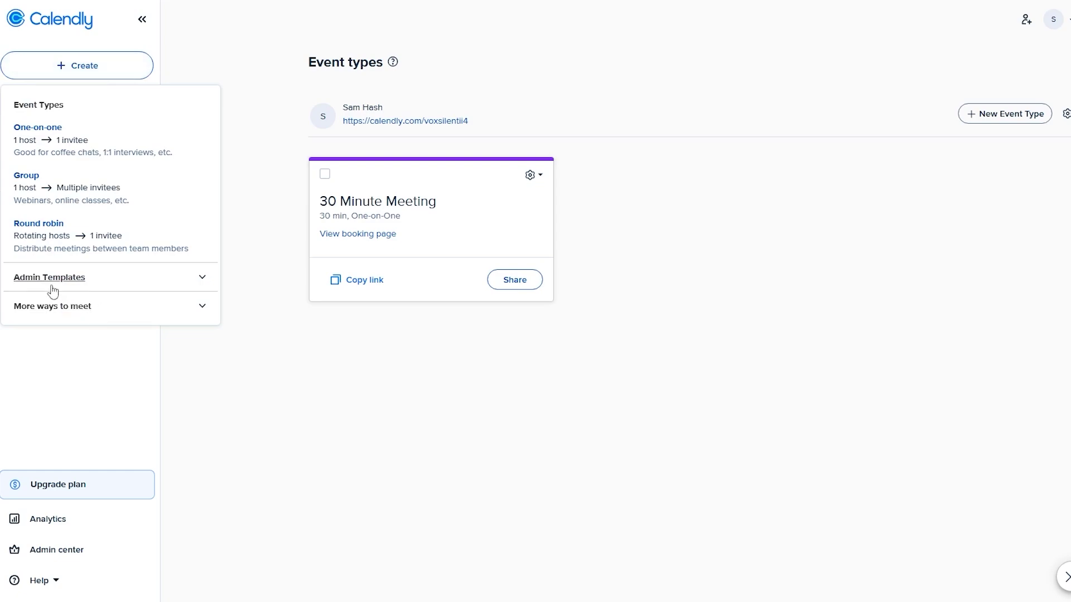
click(204, 282)
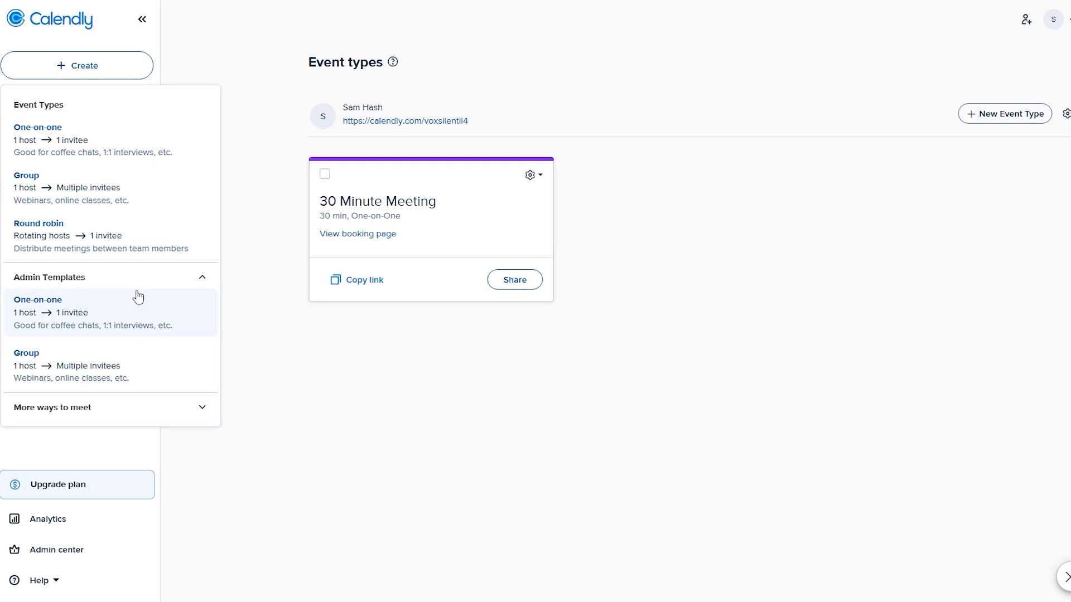
click(203, 283)
click(204, 309)
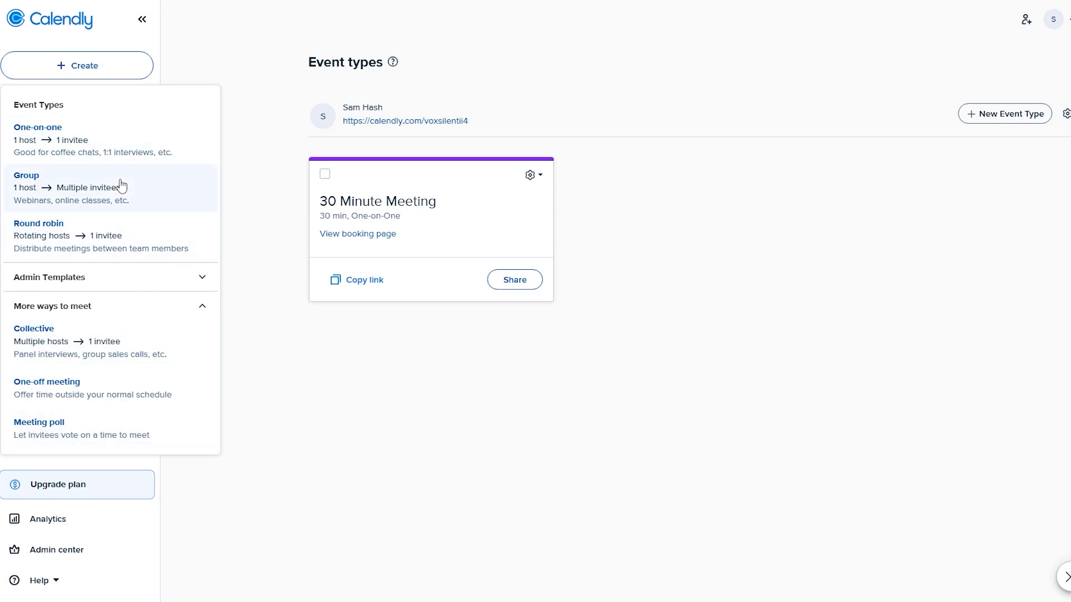
- Create a Group event named 'Team Meeting' lasting 60 min with Zoom as location
click(69, 199)
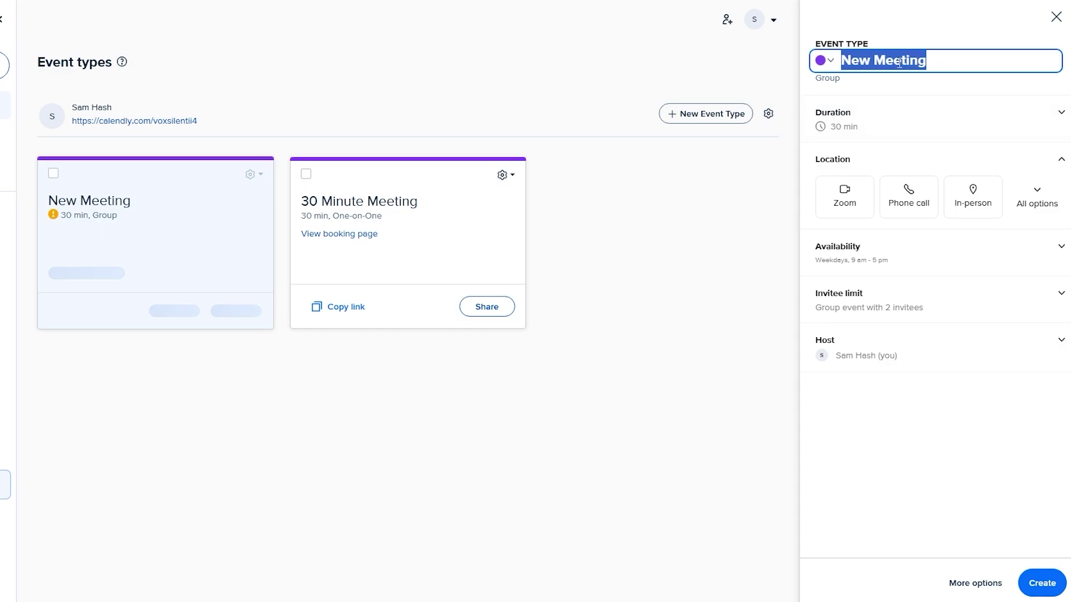
text(Team Meeting)
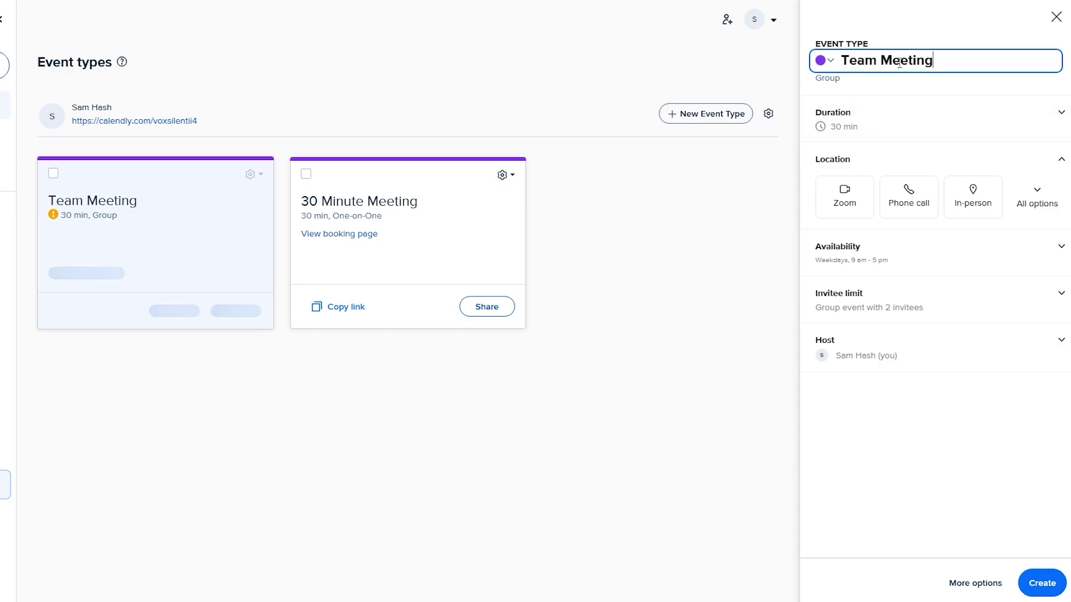
click(1052, 119)
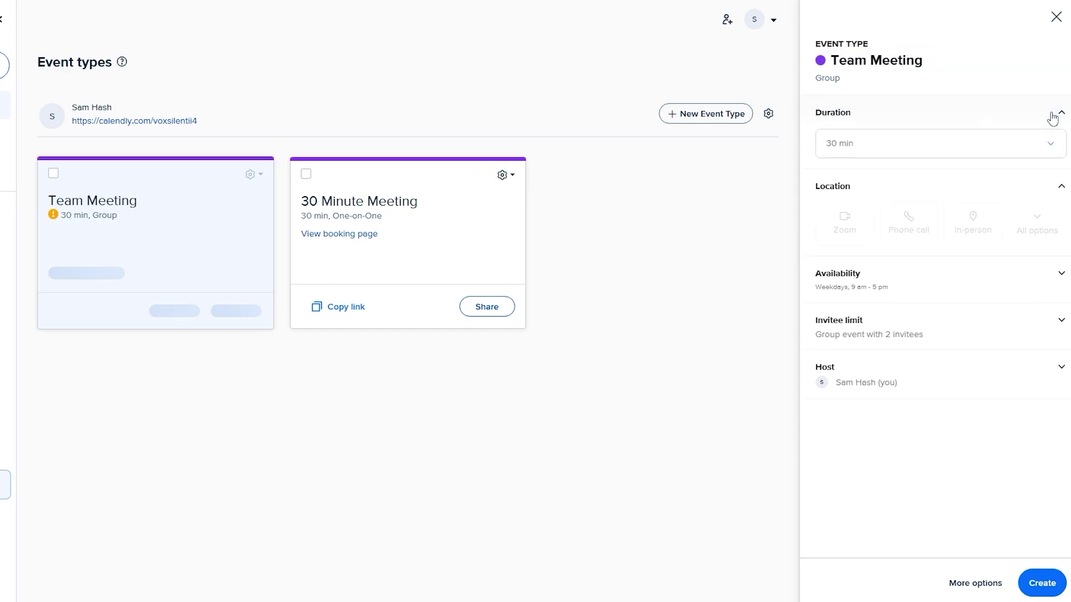
click(882, 158)
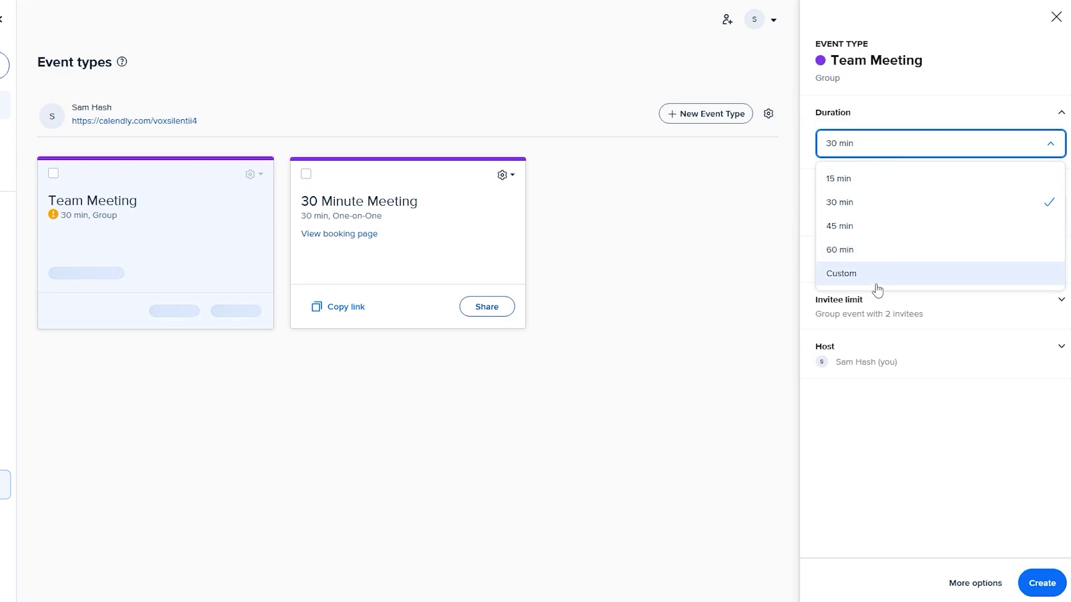
click(897, 262)
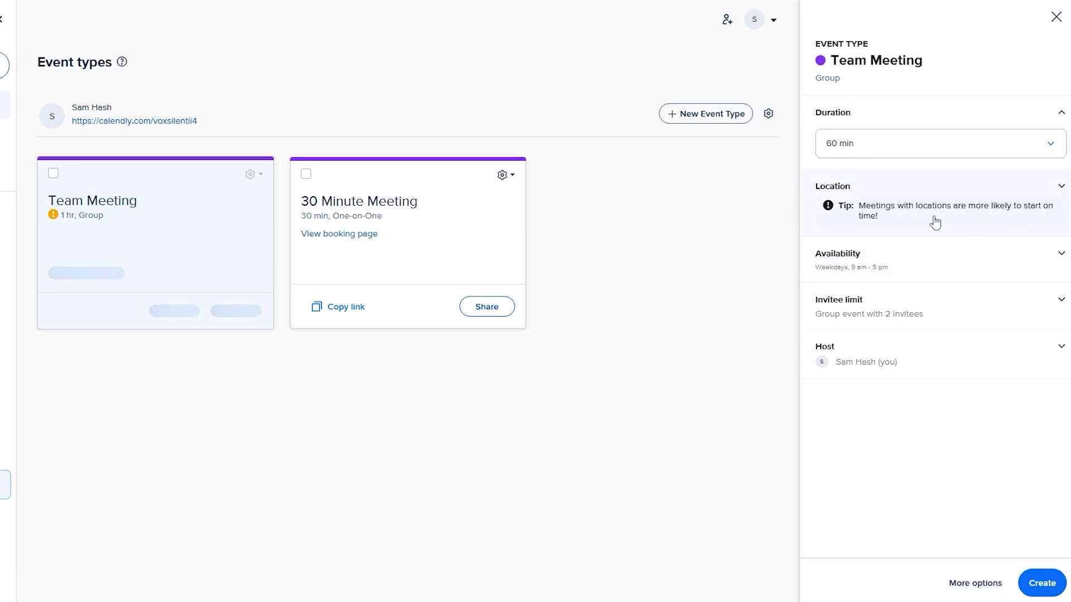
click(912, 224)
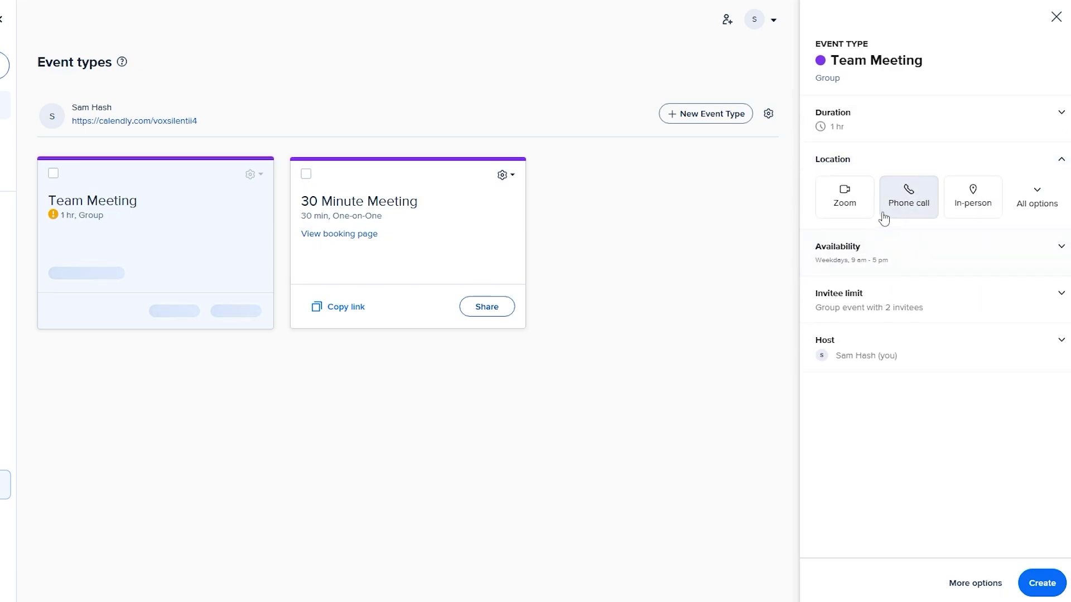
click(1034, 206)
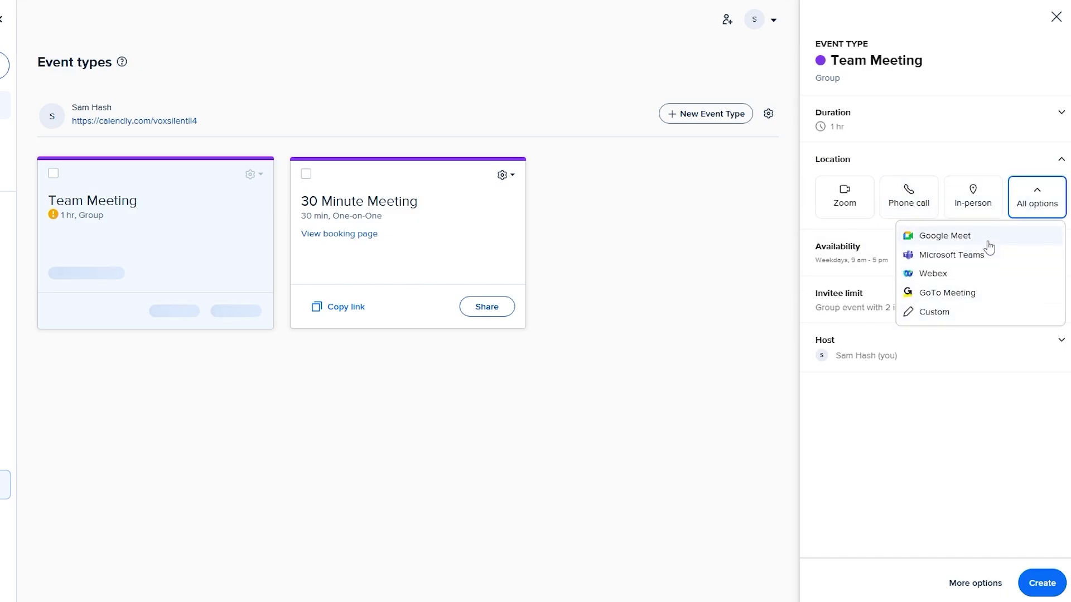
click(847, 211)
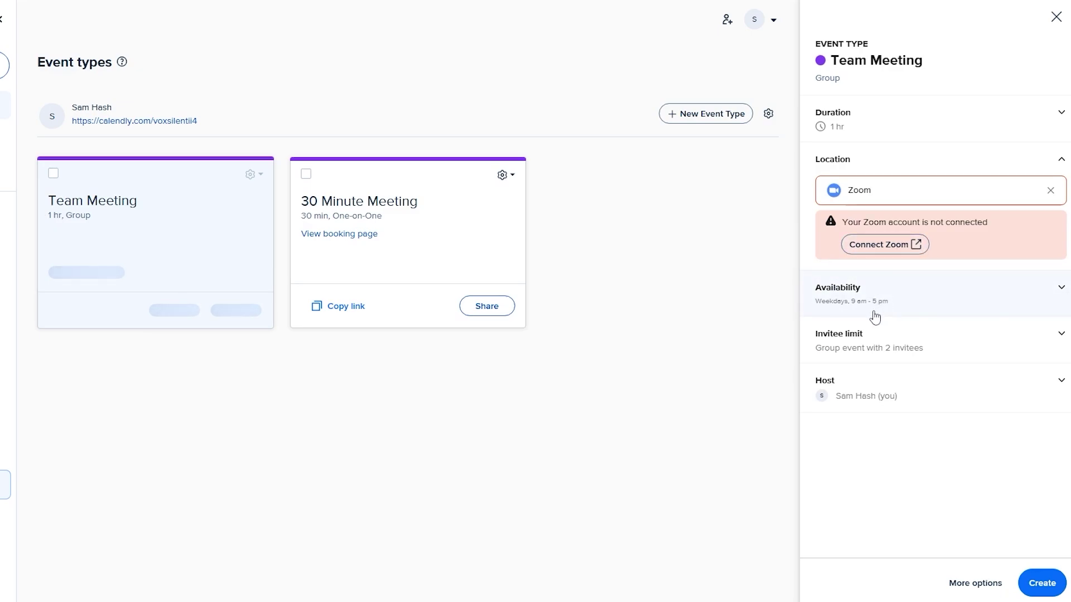
- Keep the invitee limit at 2 and display remaining spots on the booking page
click(987, 357)
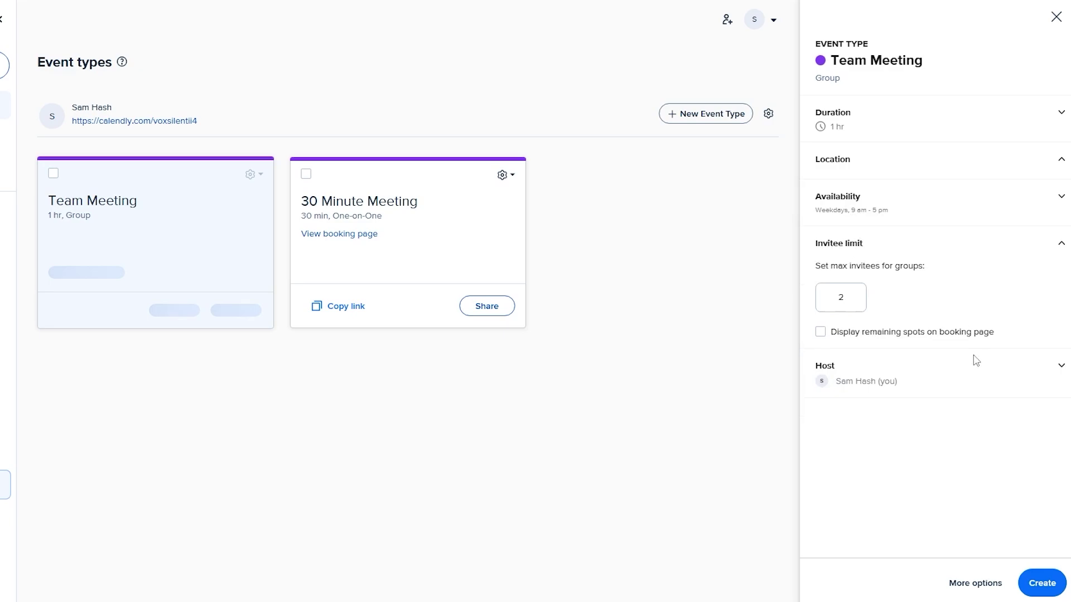
drag(829, 286, 884, 289)
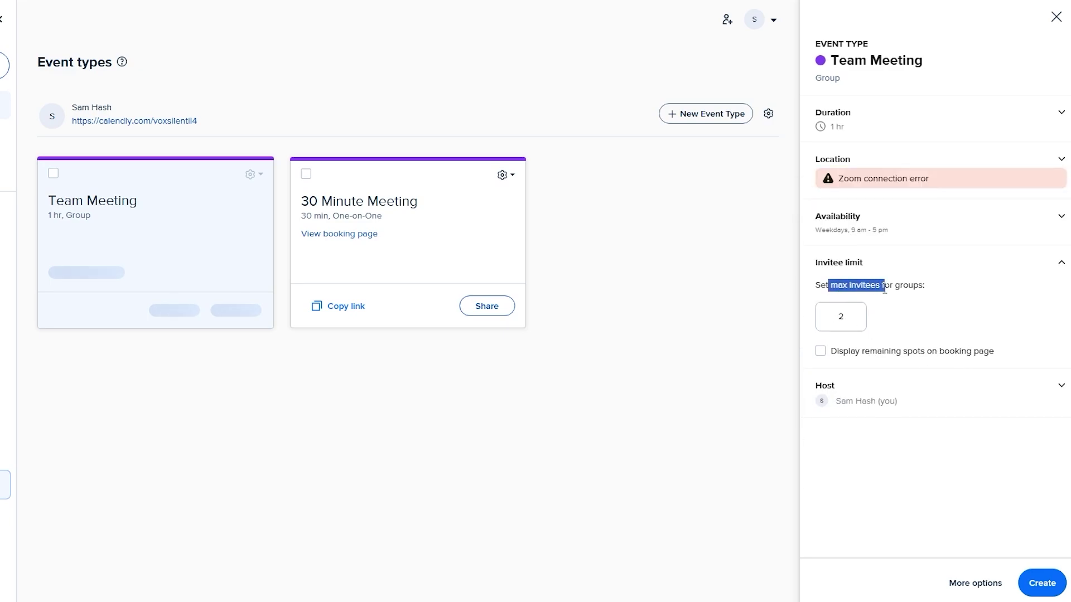
click(852, 322)
click(841, 354)
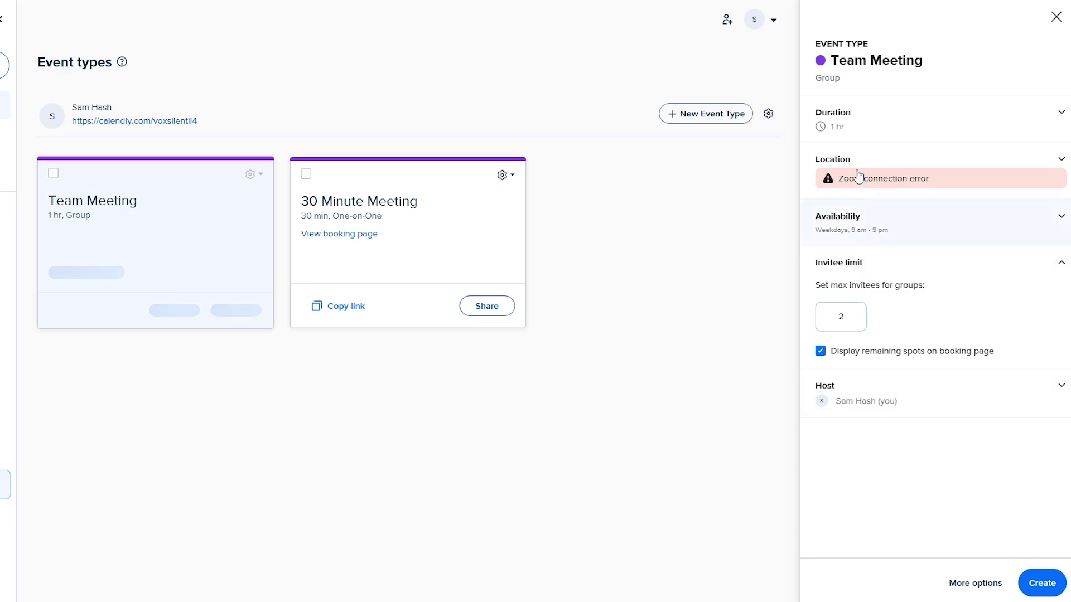
click(937, 235)
click(1012, 217)
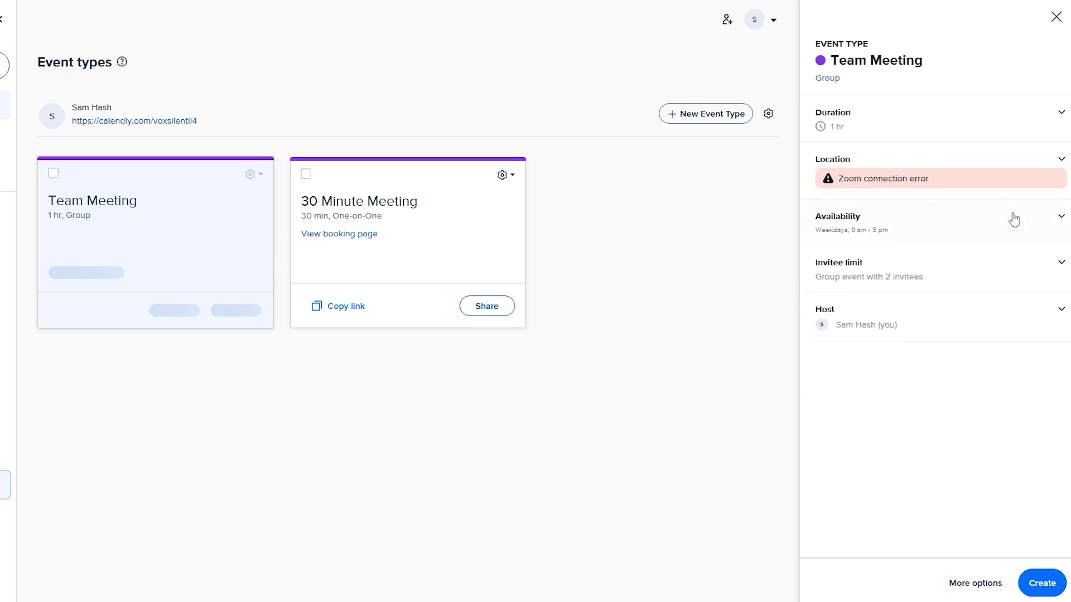
- Show the Team Meeting's full options and review Description, Limits and buffers, and Free/busy rules
click(997, 590)
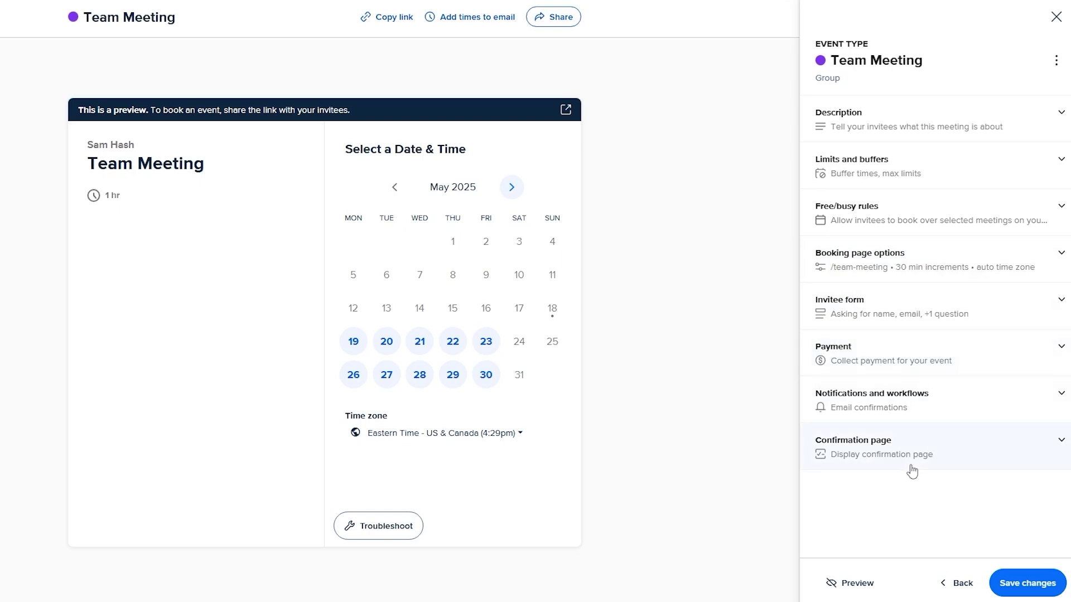
click(842, 117)
click(840, 113)
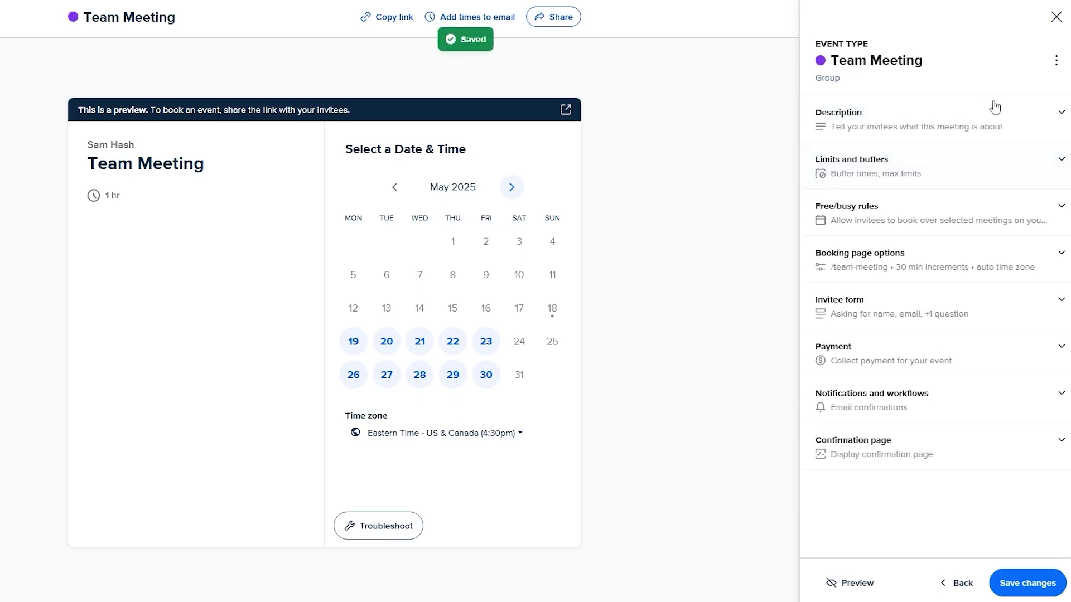
click(976, 175)
click(974, 174)
click(970, 174)
click(908, 163)
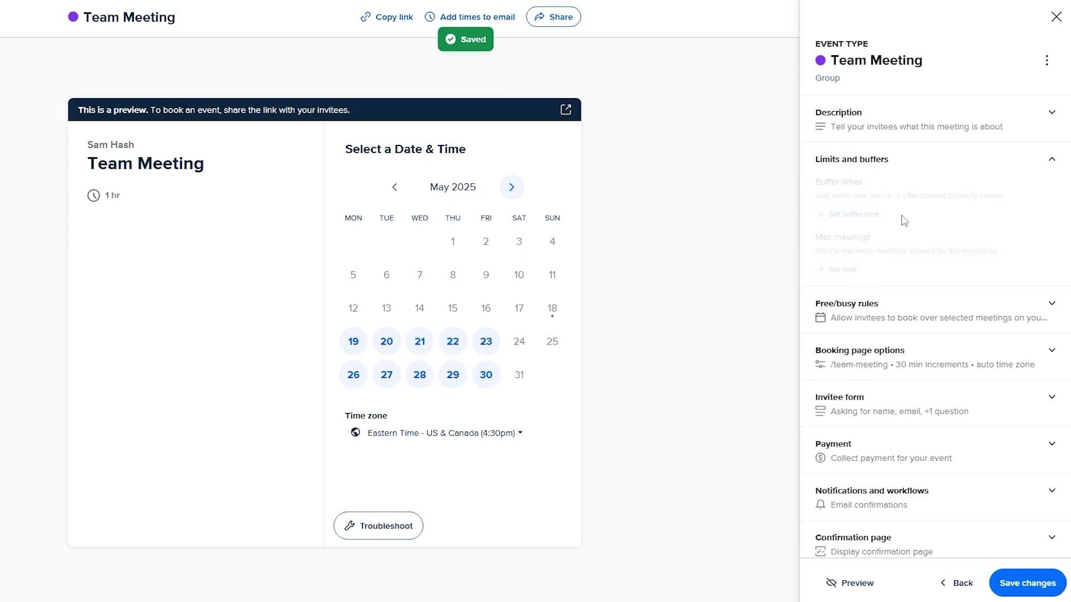
click(856, 237)
click(859, 223)
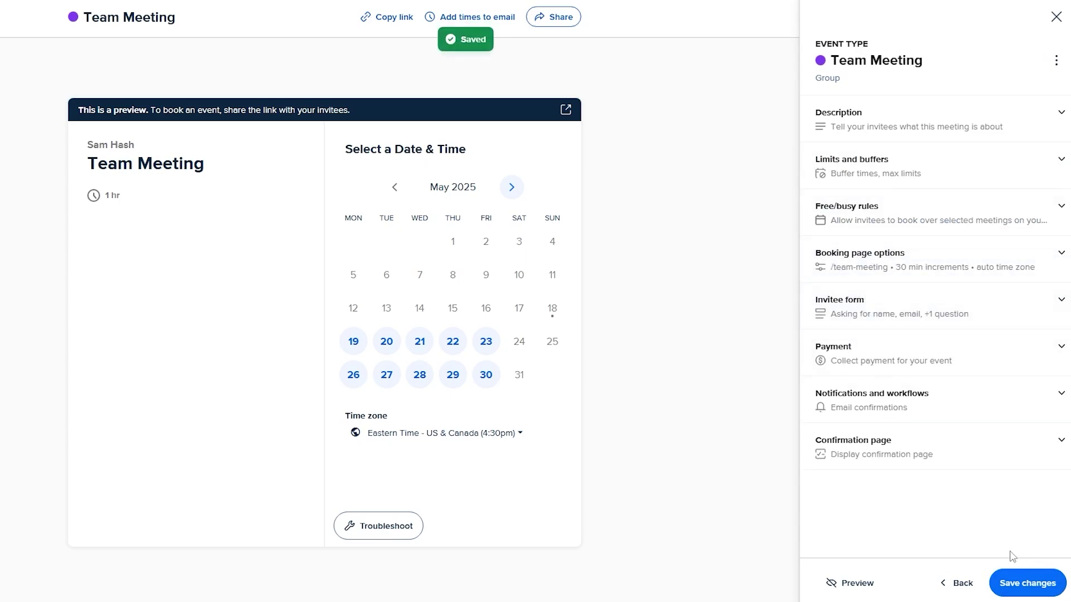
- Review booking page options: slug 'team-meeting' and 30 min start time increments
click(879, 267)
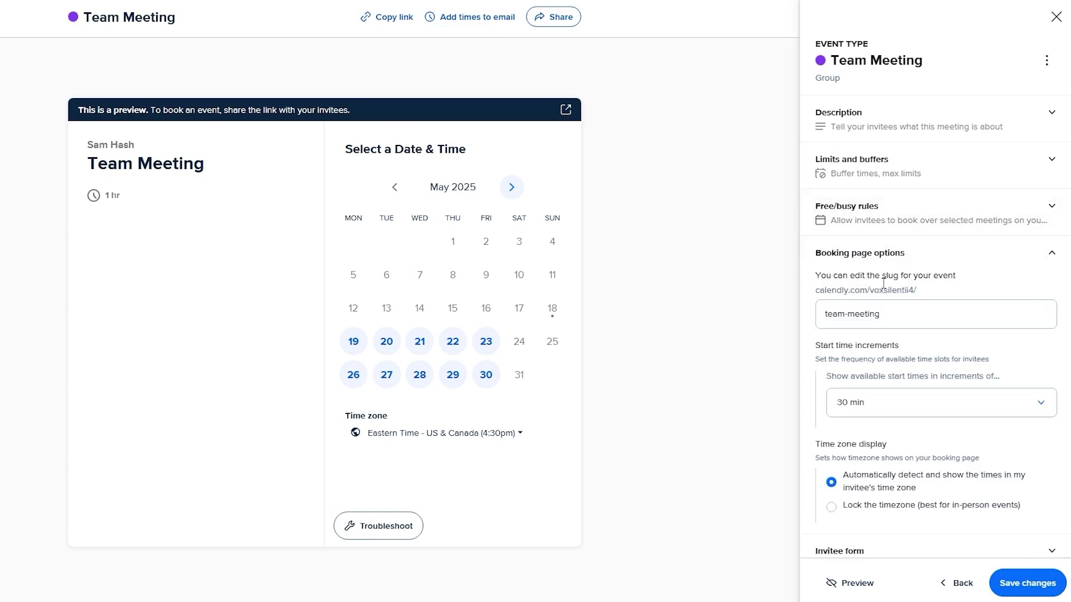
drag(816, 291, 920, 301)
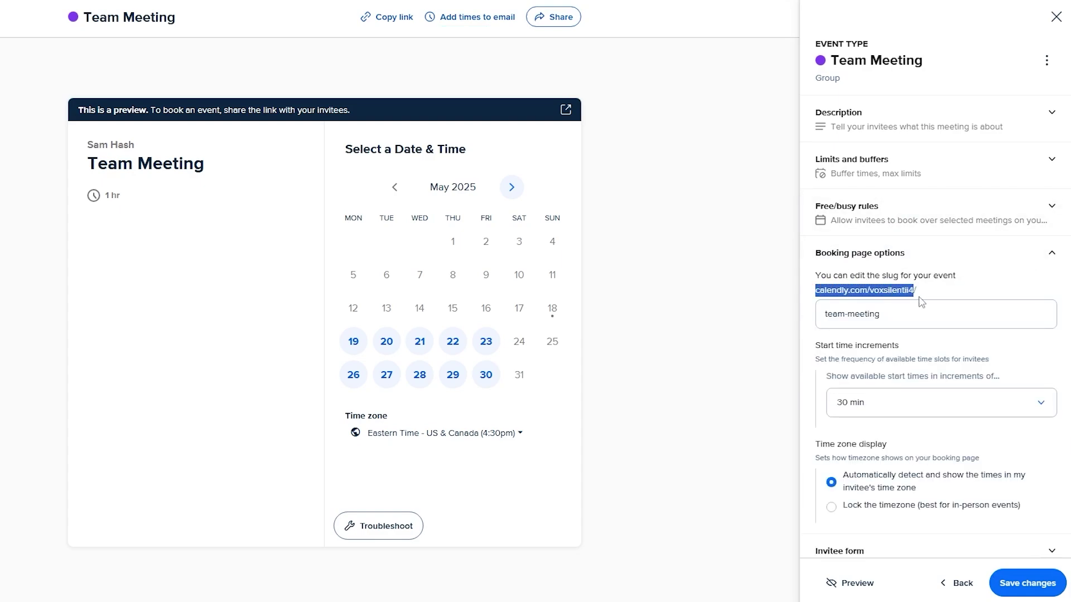
scroll(912, 320, down, 1)
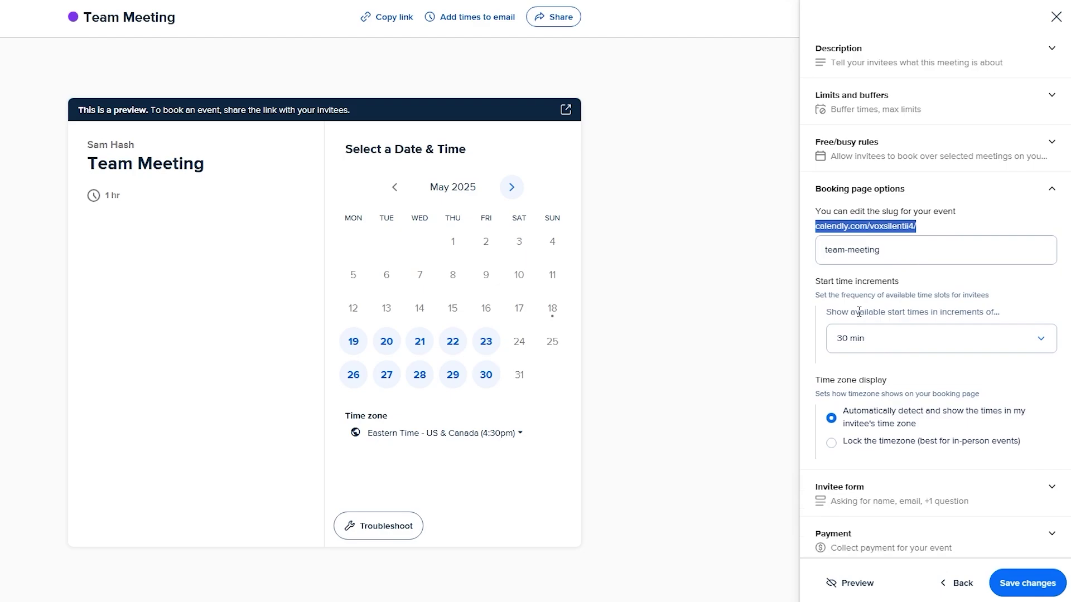
drag(831, 282, 894, 278)
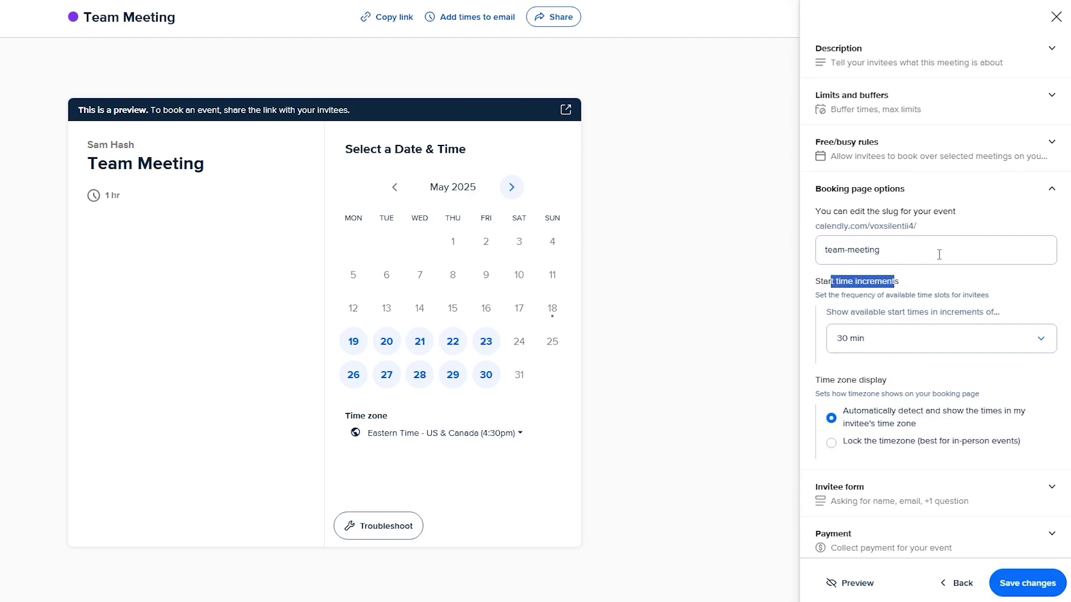
click(1011, 212)
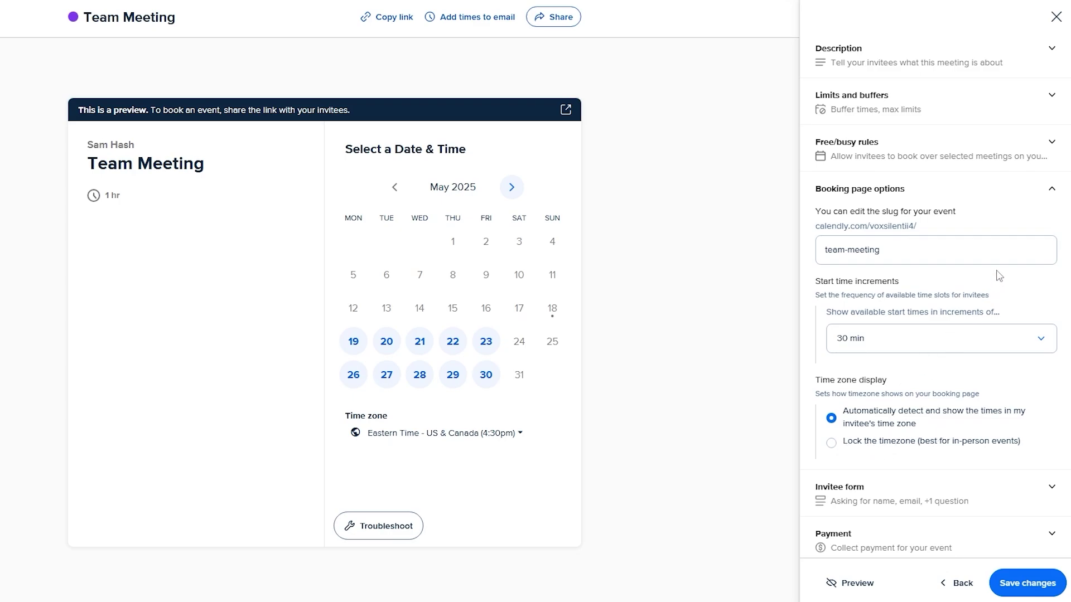
- Check the invitee form, keeping Multiple Lines as Question 1's answer type
scroll(889, 474, down, 1)
click(870, 423)
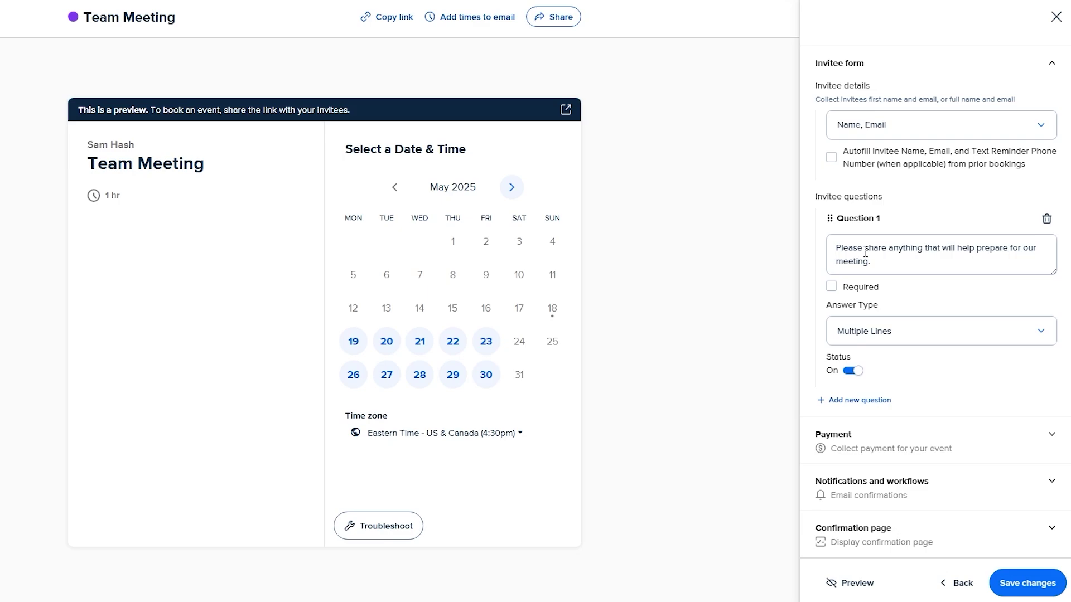
click(853, 343)
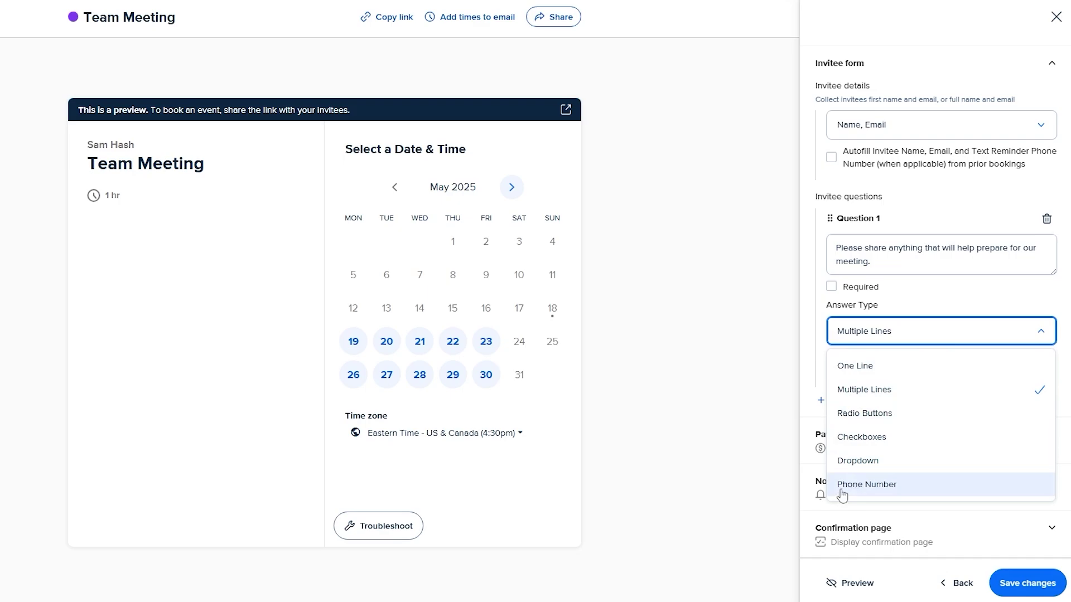
click(903, 332)
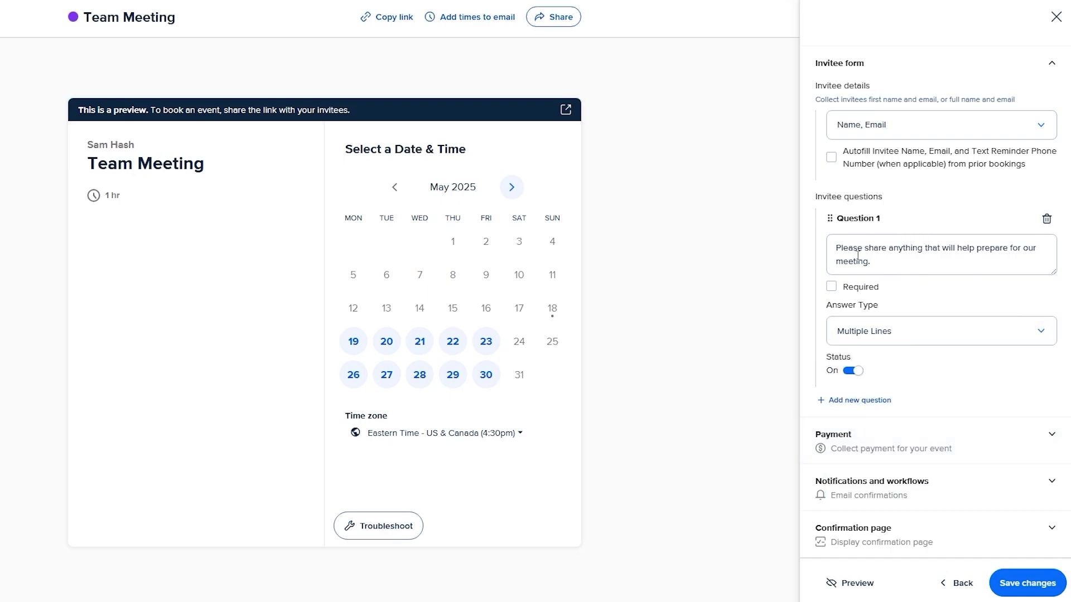
drag(842, 253, 915, 249)
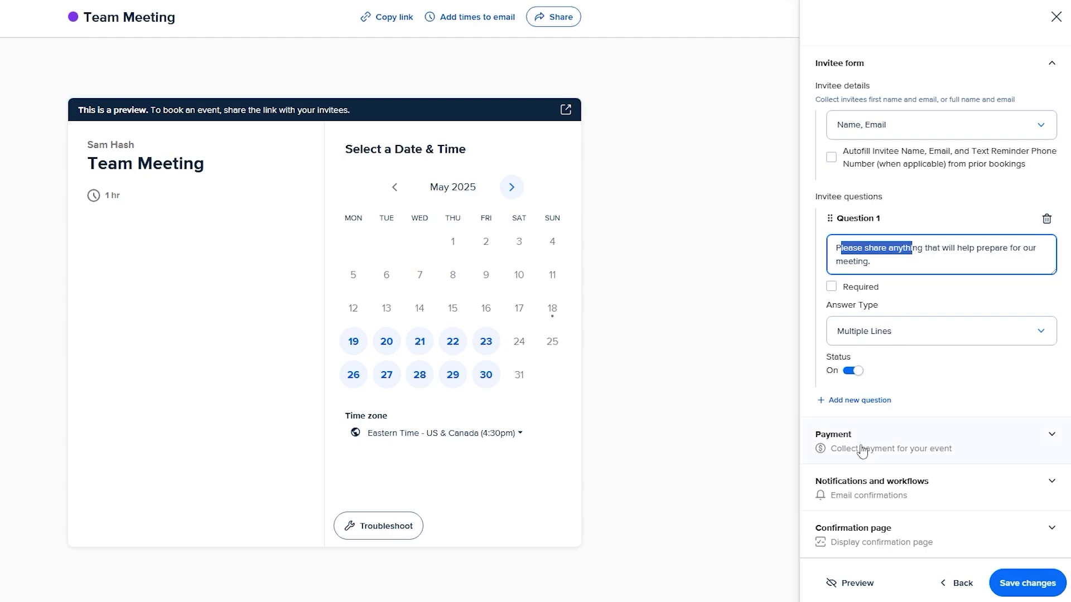
- Review the Payment settings needing Stripe or PayPal, then save the Team Meeting changes
click(887, 438)
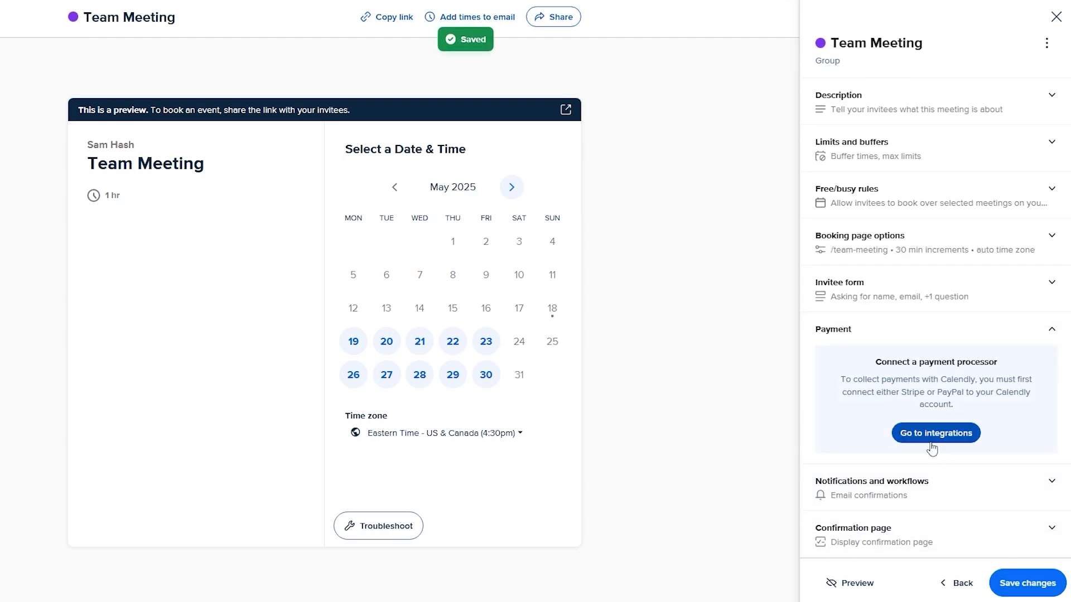
drag(907, 393, 971, 389)
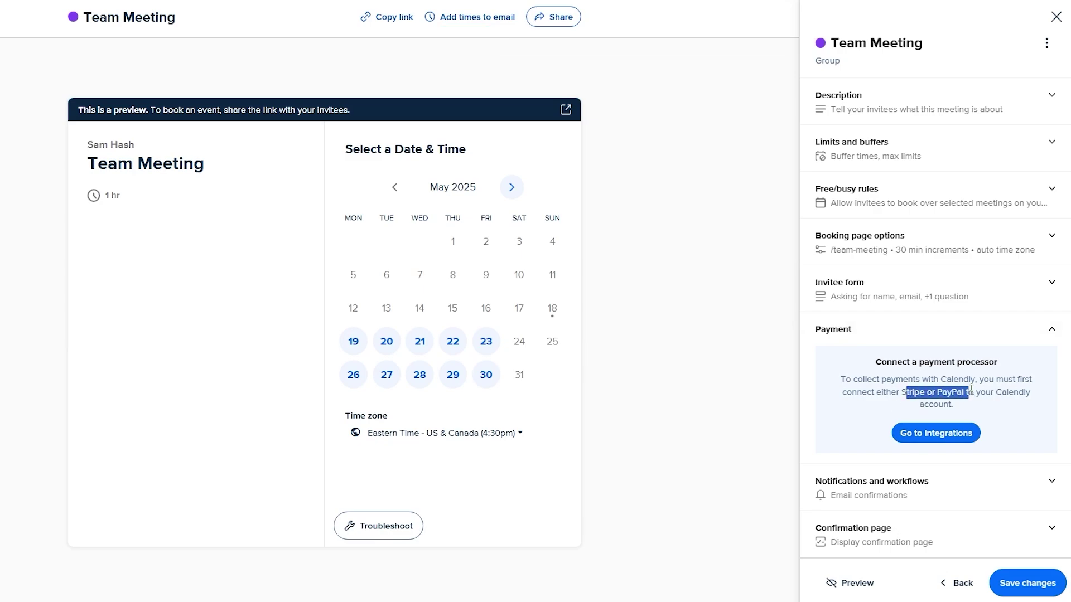
click(996, 411)
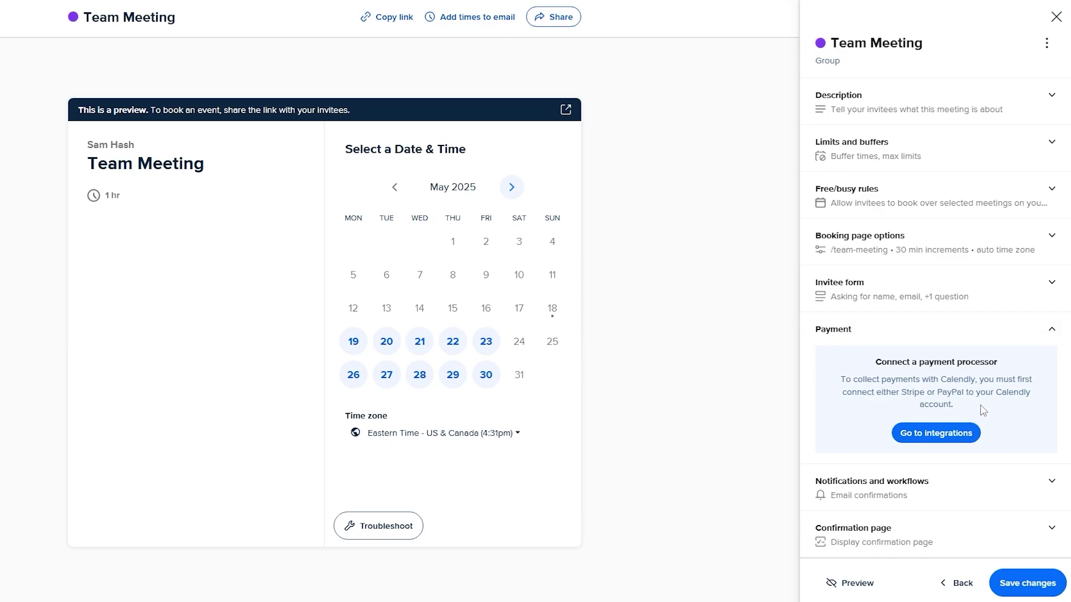
click(1015, 343)
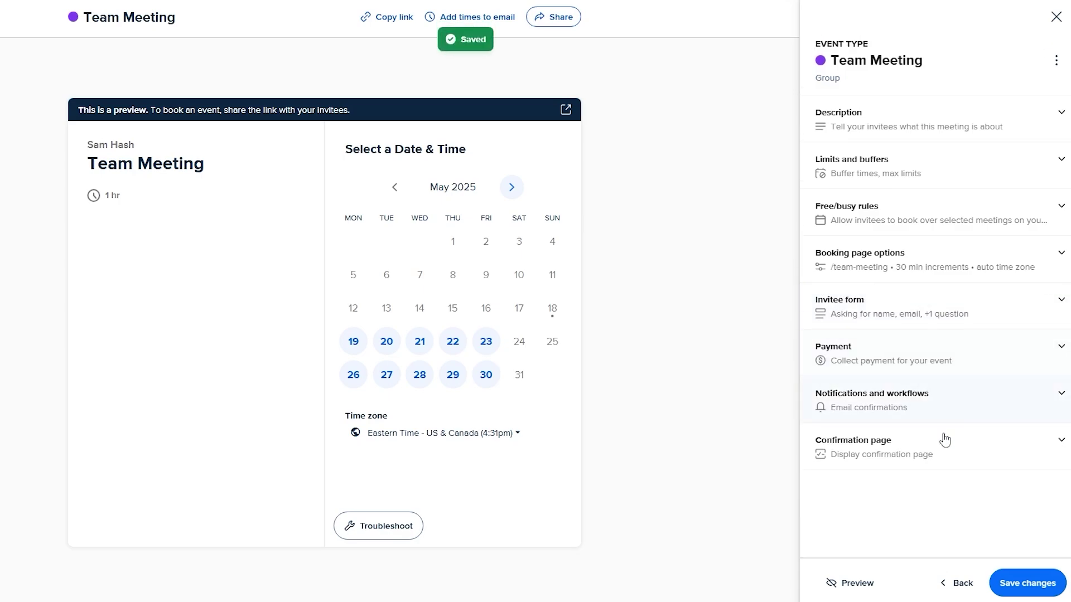
click(1008, 593)
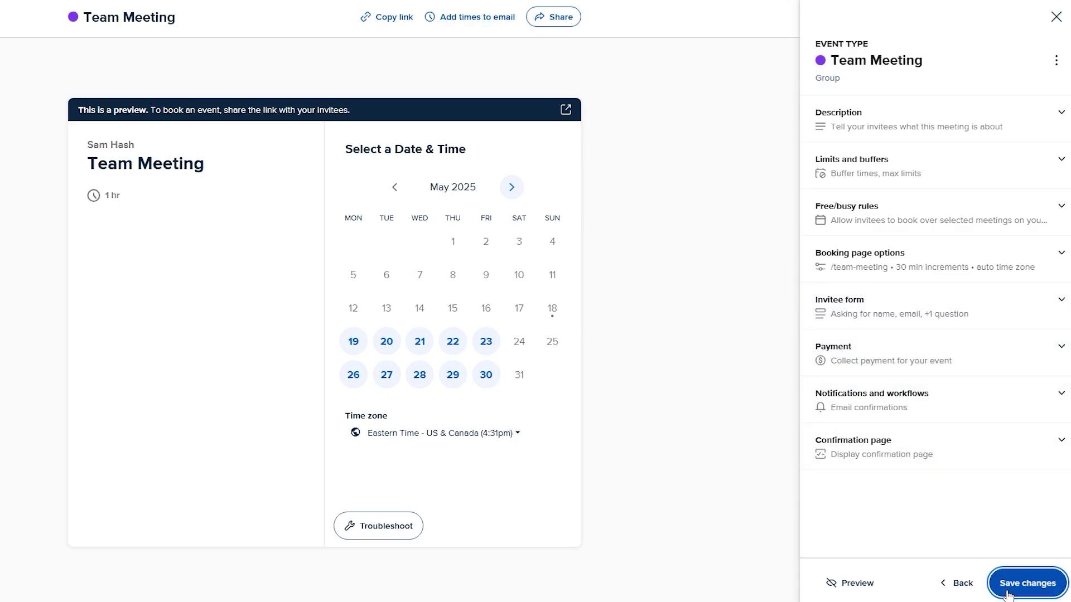
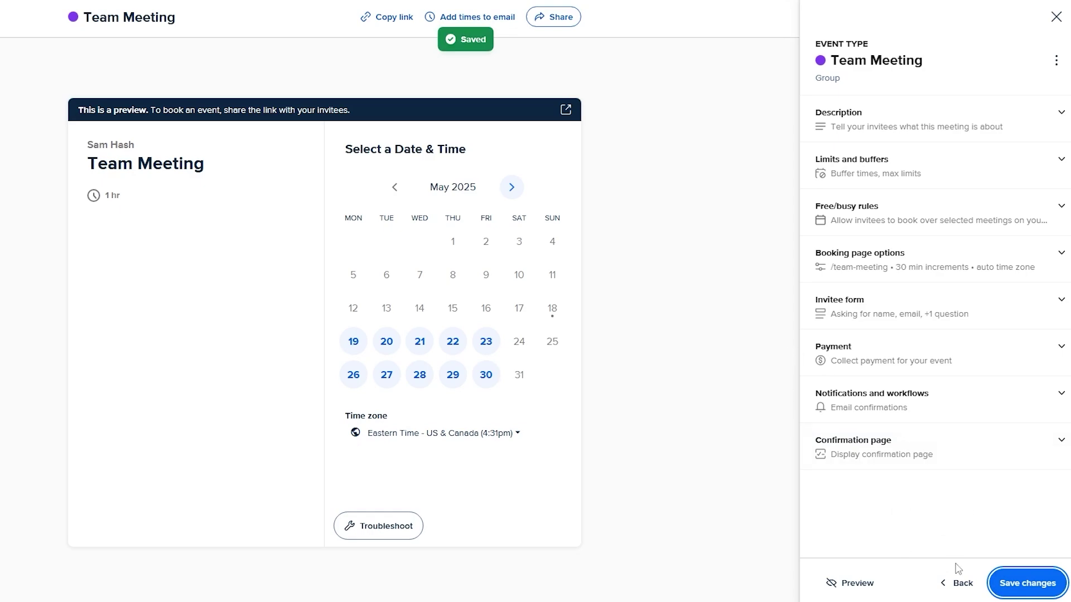
- Return to the main event settings and choose Connect Zoom under the Location warning
click(954, 582)
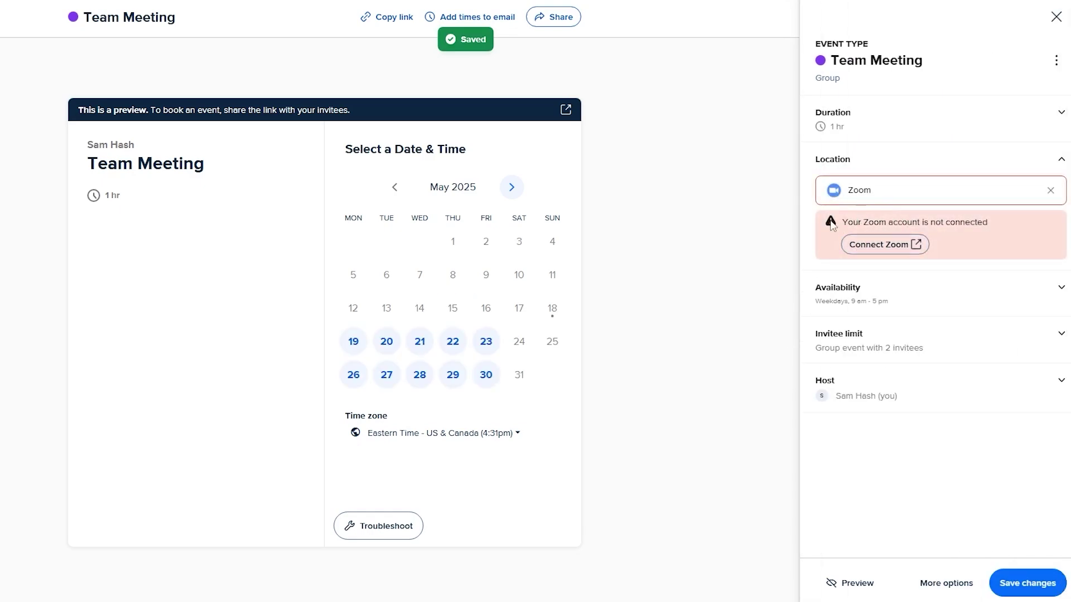
click(882, 245)
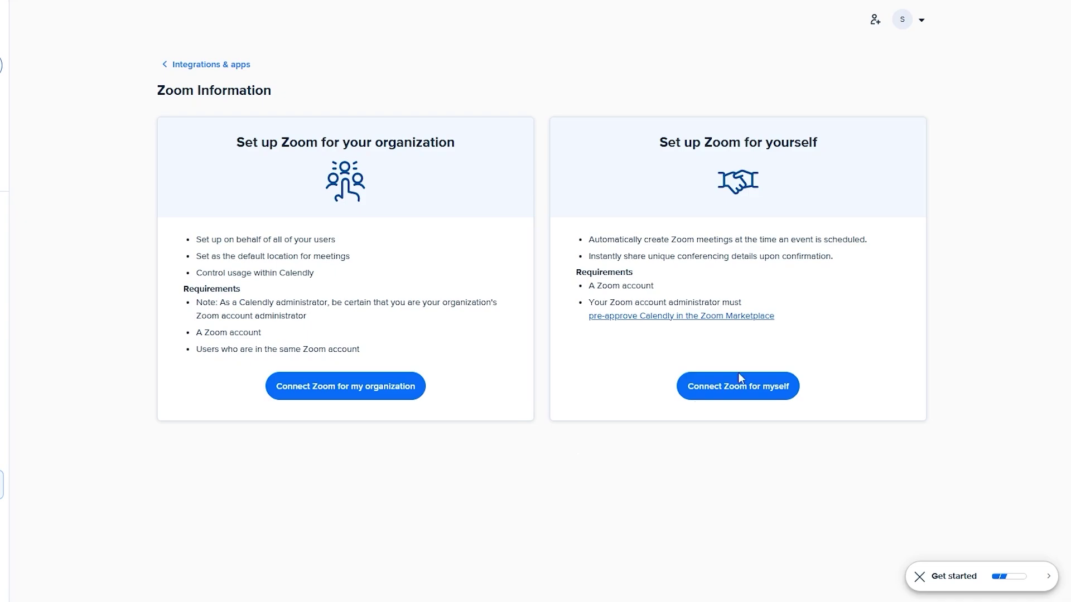
- Choose Zoom for yourself, dismiss the cookie notice, and sign in to Zoom with Google
click(792, 380)
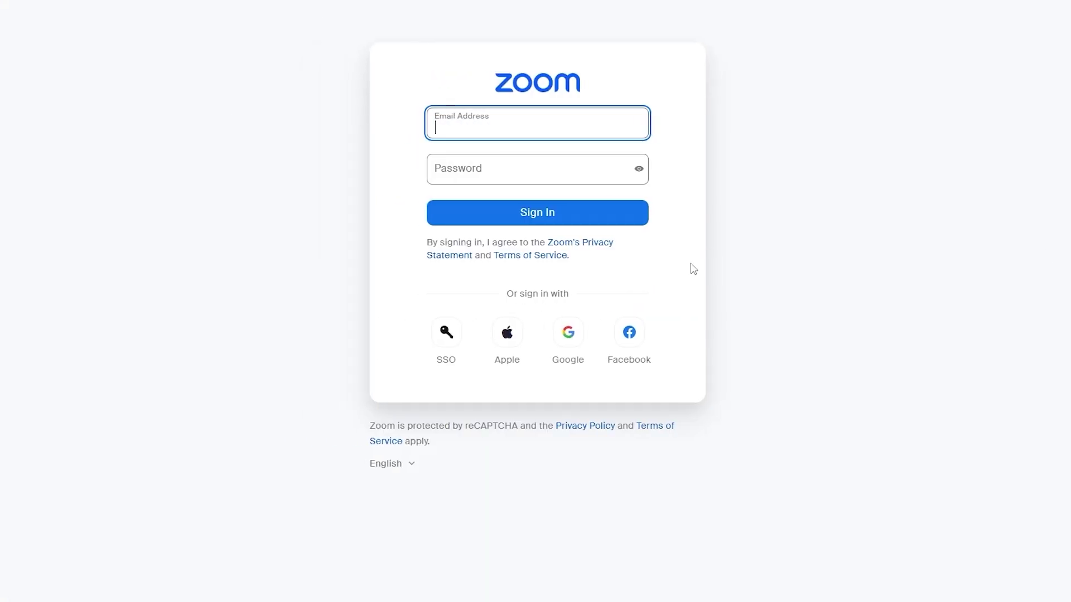
click(731, 76)
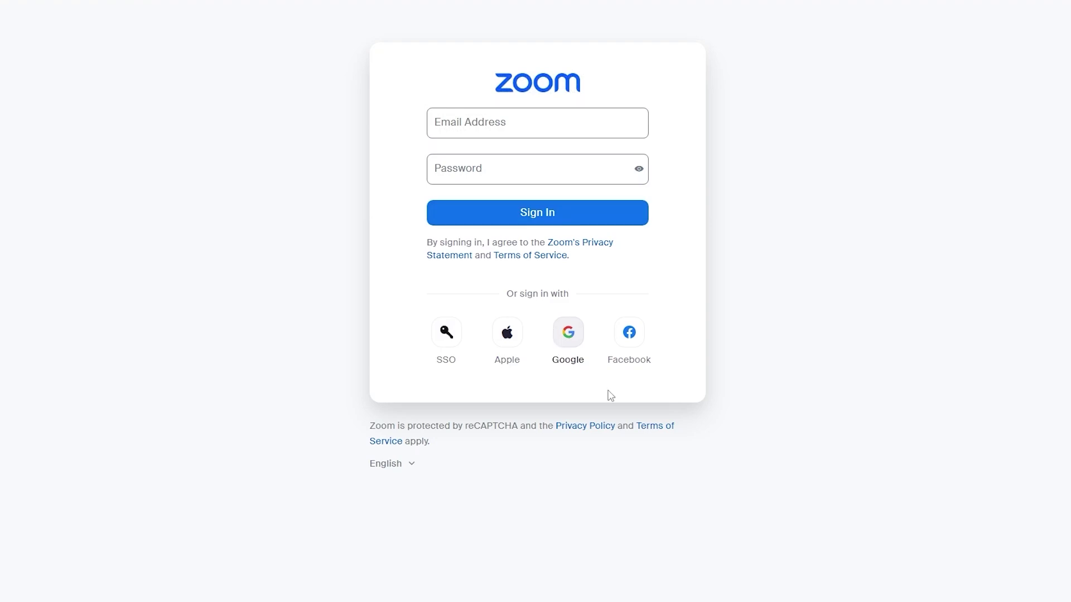
click(567, 359)
click(575, 237)
click(778, 366)
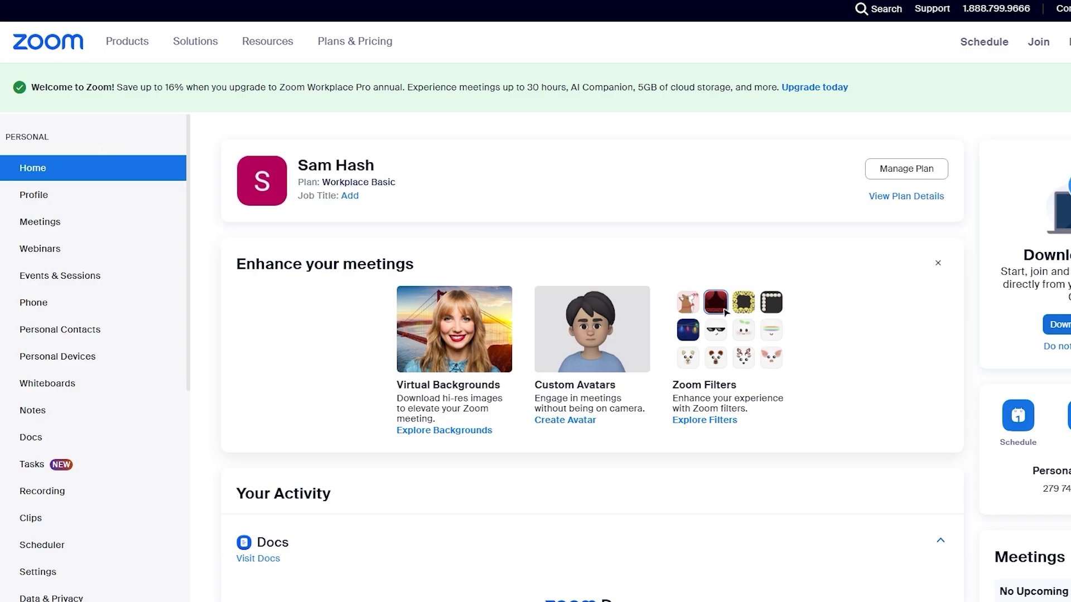
- Return to Calendly's Zoom page, reconnect for personal use, and allow Calendly access to Zoom
right_click(11, 1)
click(41, 99)
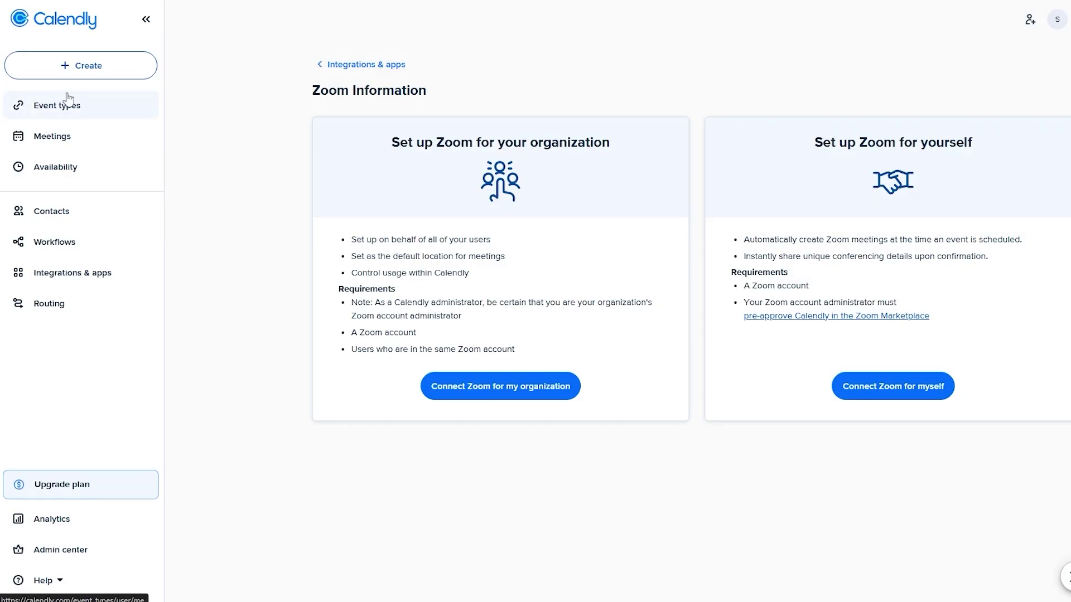
click(872, 399)
scroll(769, 538, down, 5)
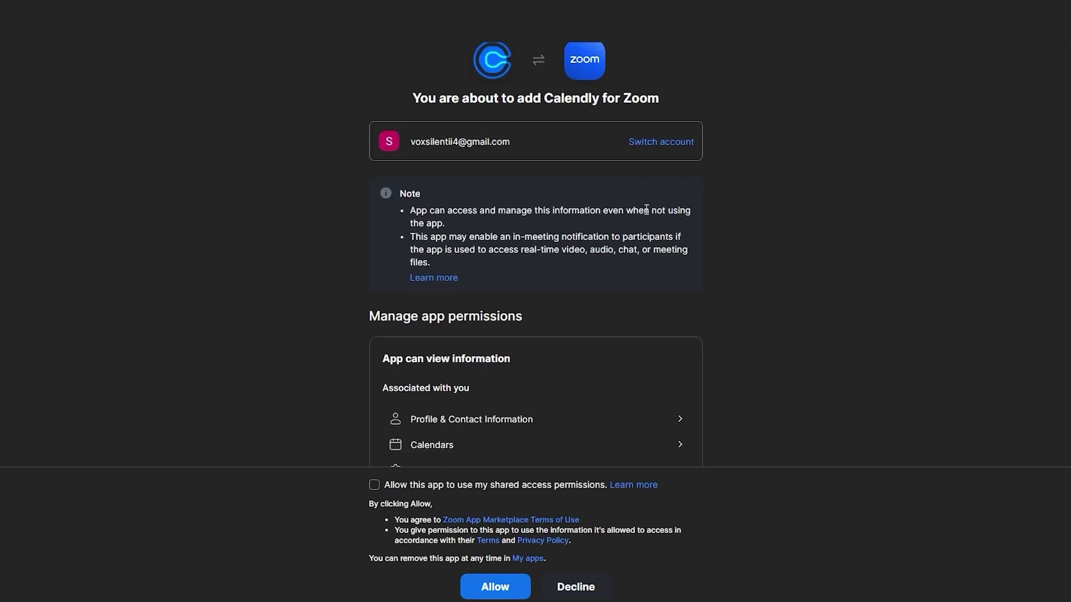
scroll(761, 542, down, 1)
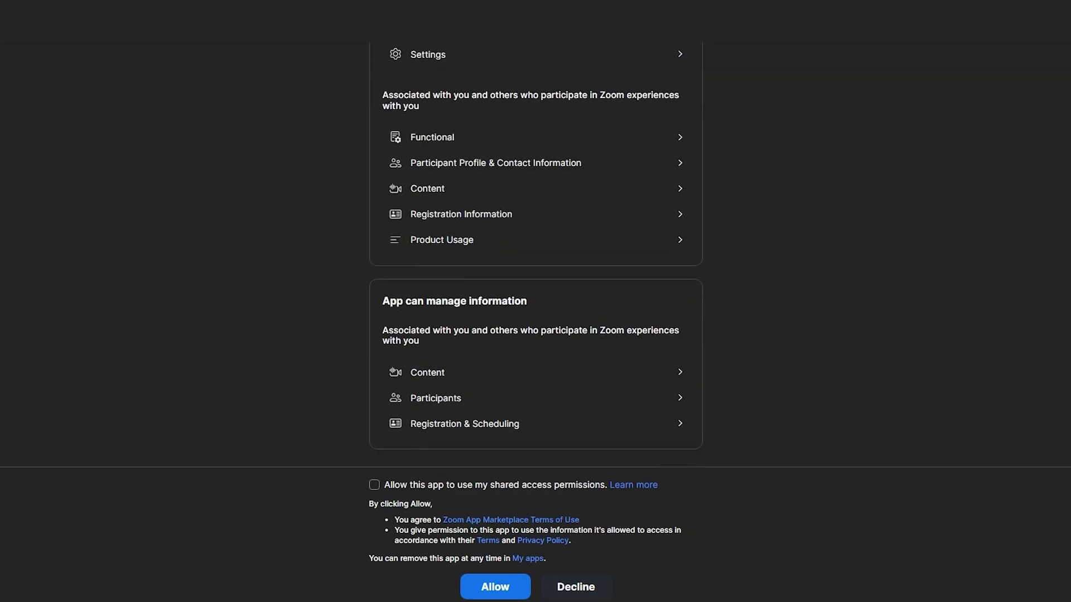
click(491, 586)
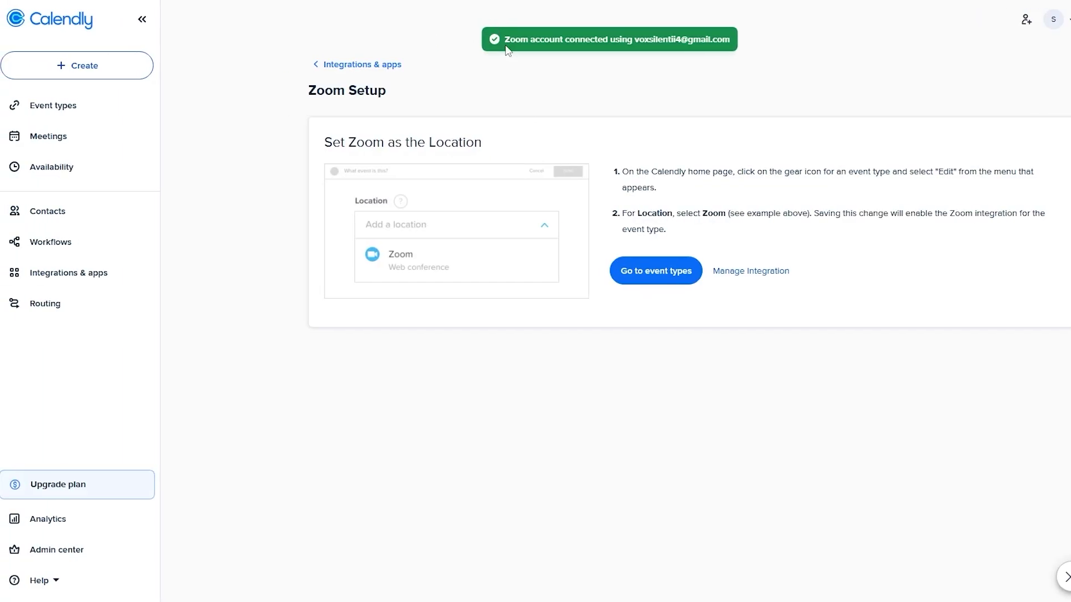
drag(506, 47, 717, 52)
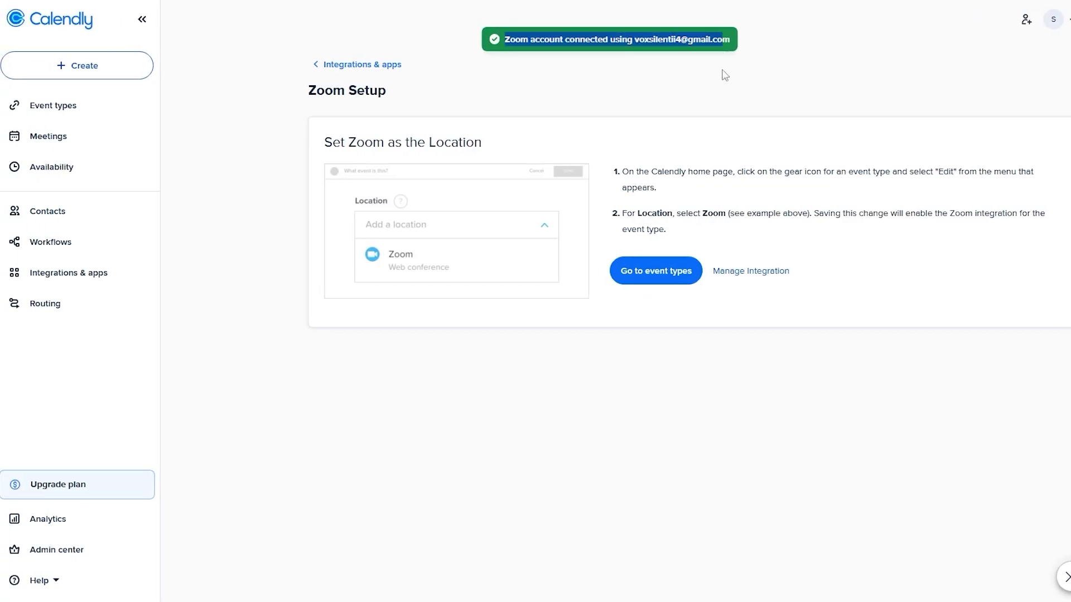
- Read the 'Set Zoom as the Location' setup instructions on the Zoom Setup page
drag(313, 155, 552, 138)
click(555, 139)
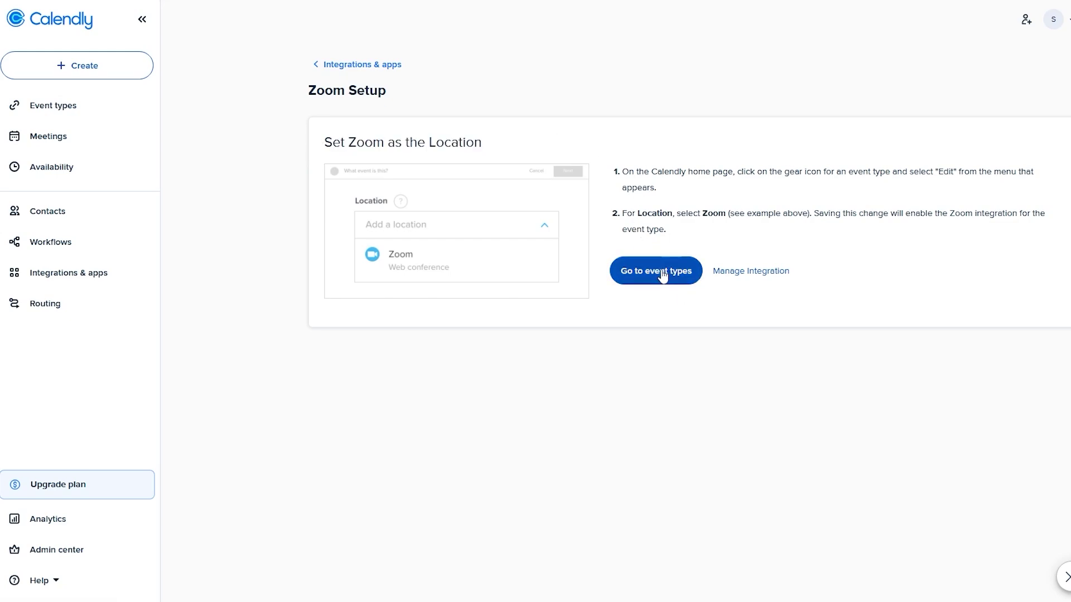
drag(621, 172, 804, 169)
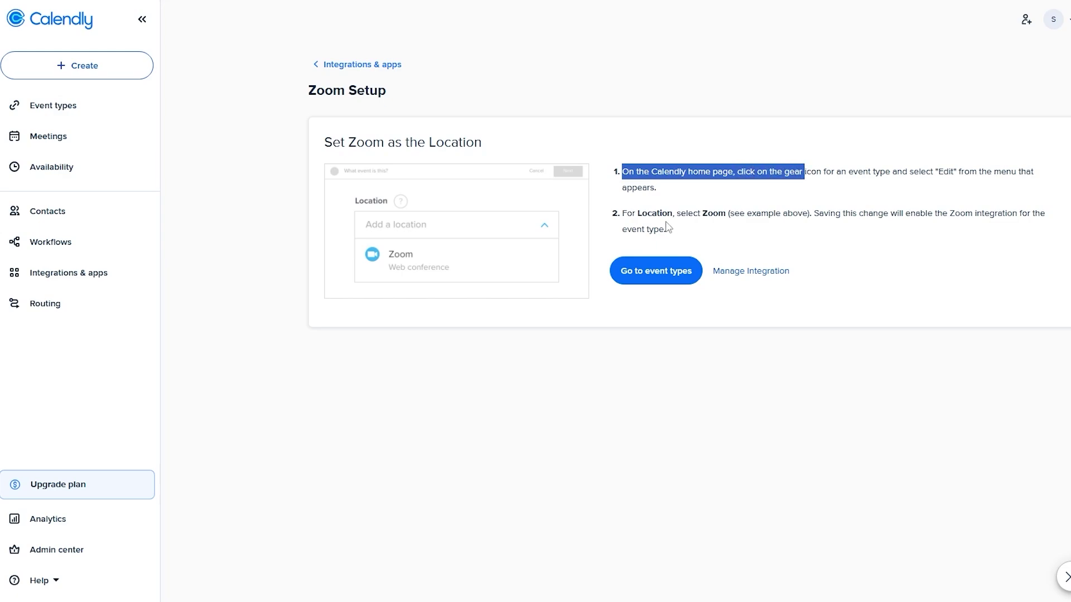
drag(623, 213, 801, 213)
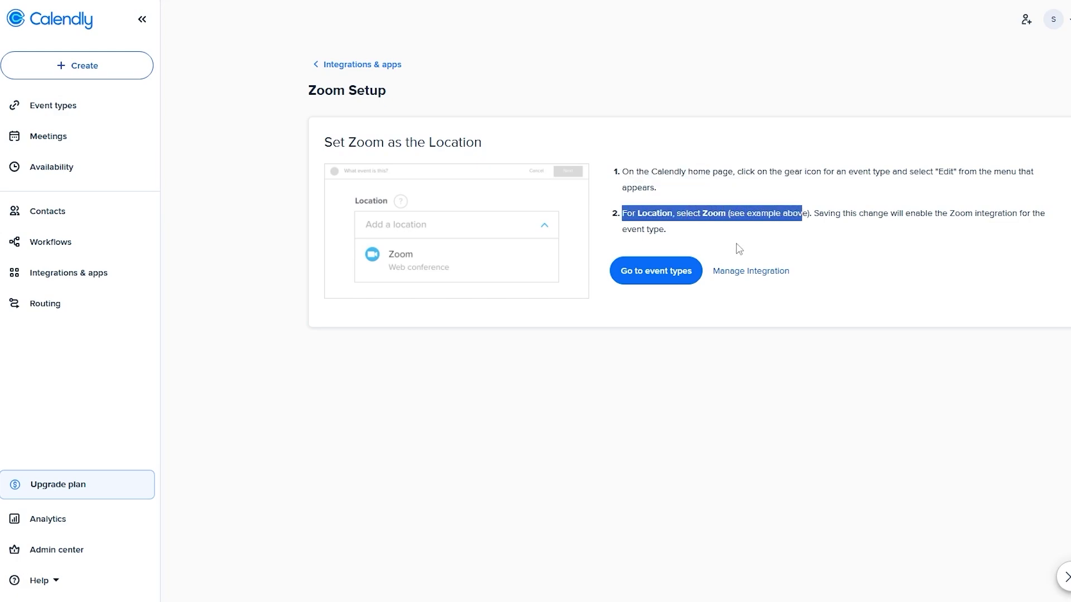
- Confirm Zoom as the Team Meeting's saved location, then view the Meetings list
click(655, 269)
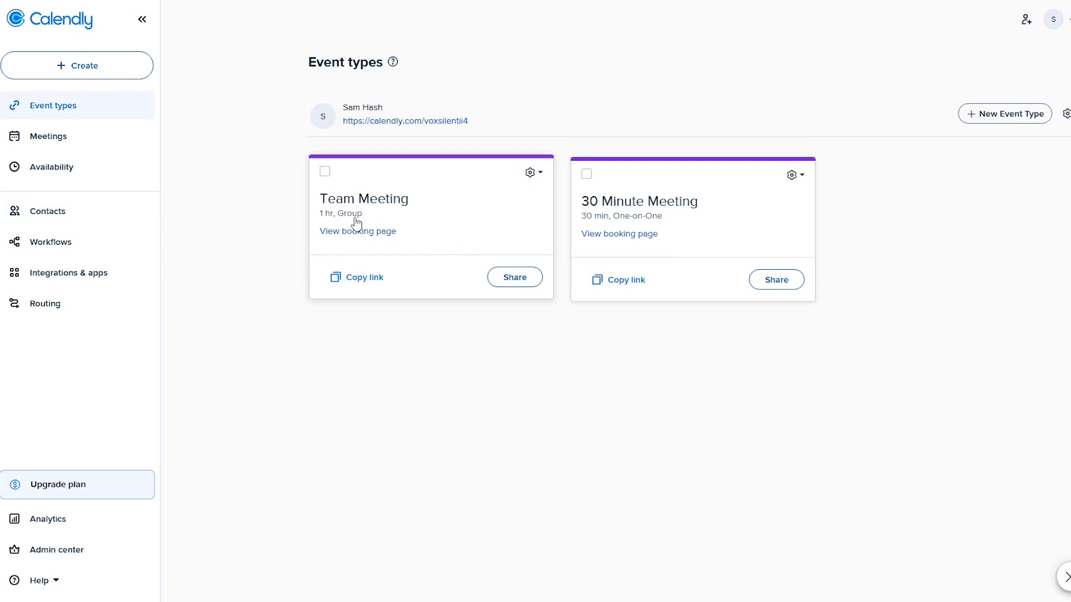
click(416, 224)
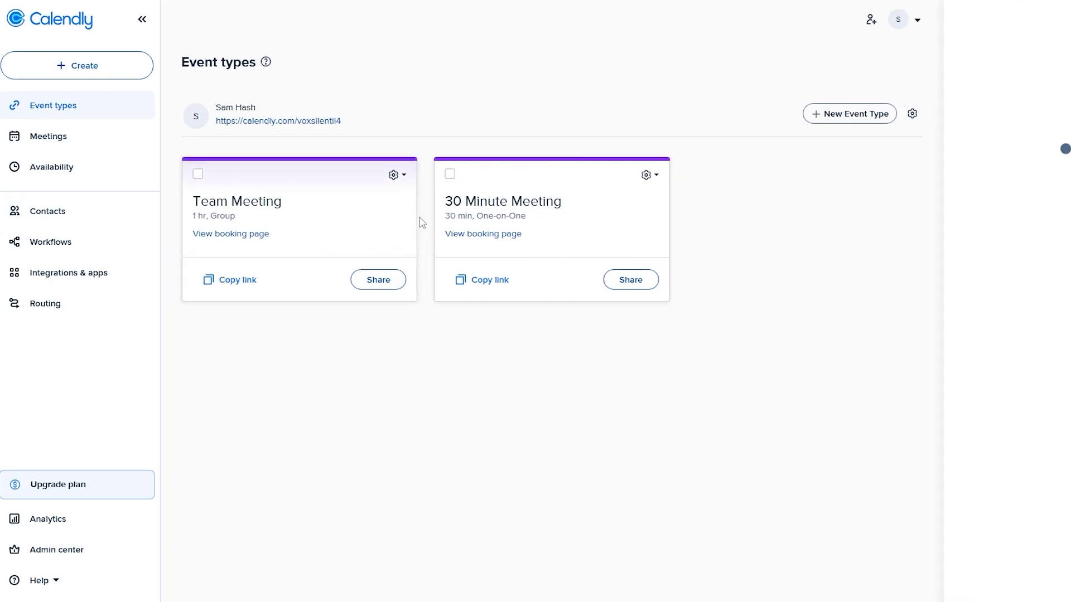
click(395, 176)
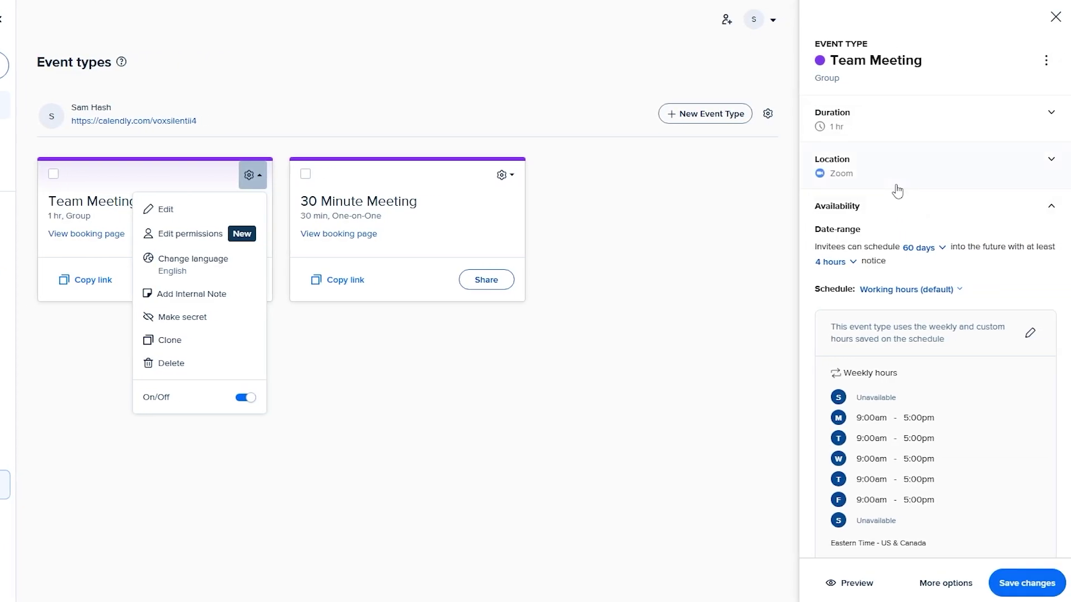
click(1041, 188)
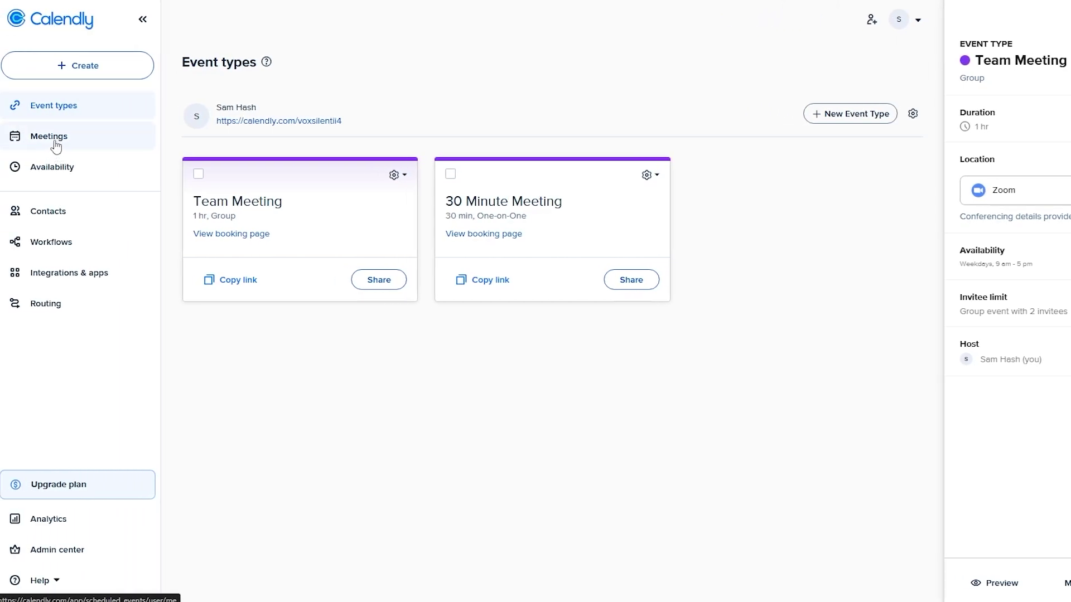
click(55, 142)
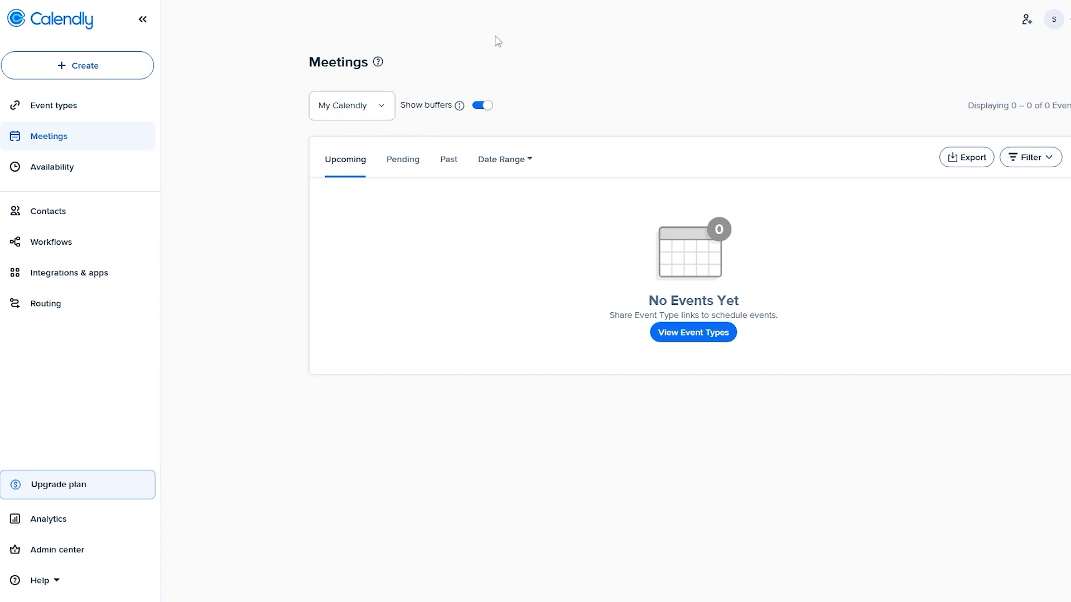
- Check the Meetings page's calendar filter, Pending and Upcoming tabs, all showing No Events Yet
click(378, 115)
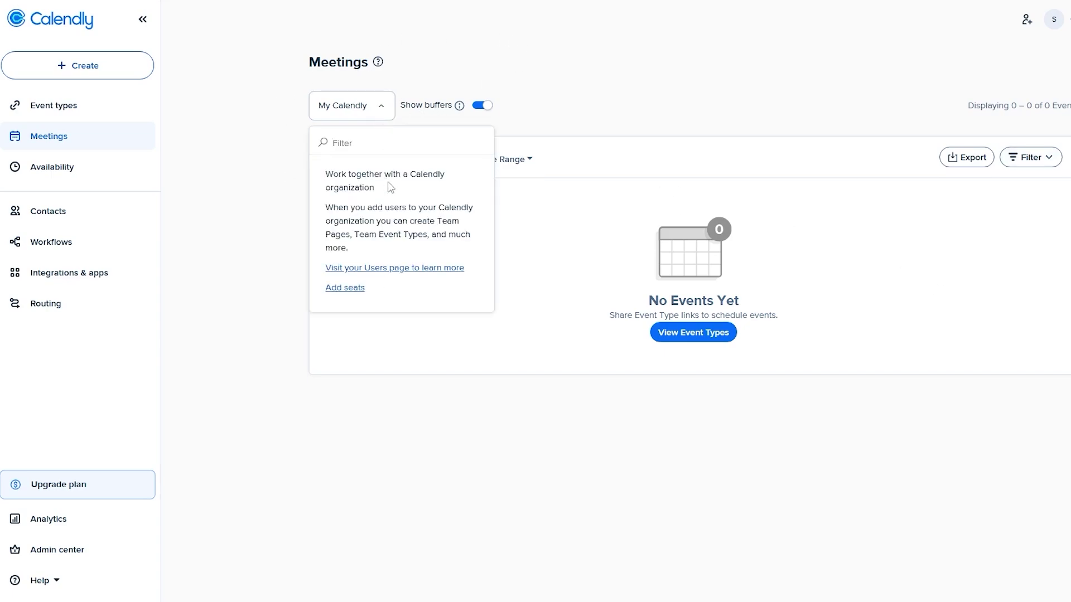
click(684, 334)
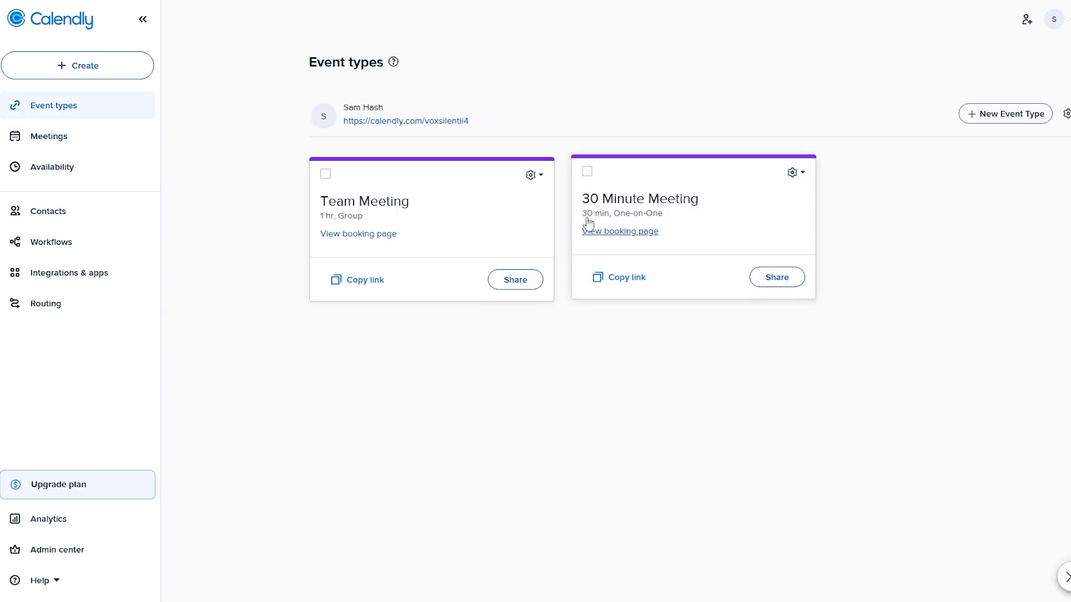
click(85, 146)
click(409, 166)
click(353, 169)
drag(605, 295, 836, 305)
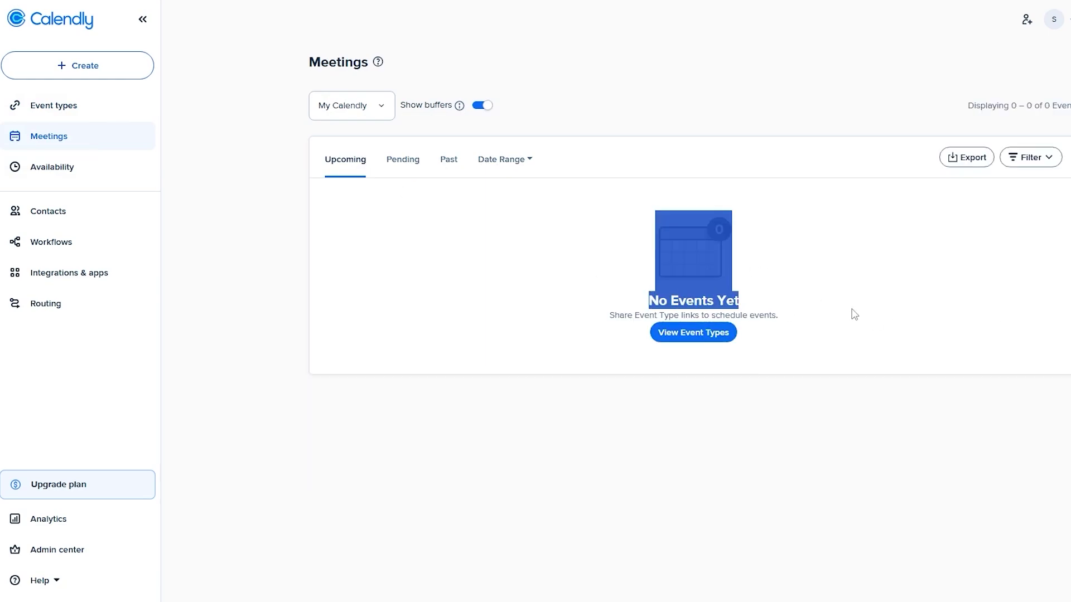
click(853, 314)
- Look over the Availability and Contacts pages, then the Workflows page and its introduction
click(103, 173)
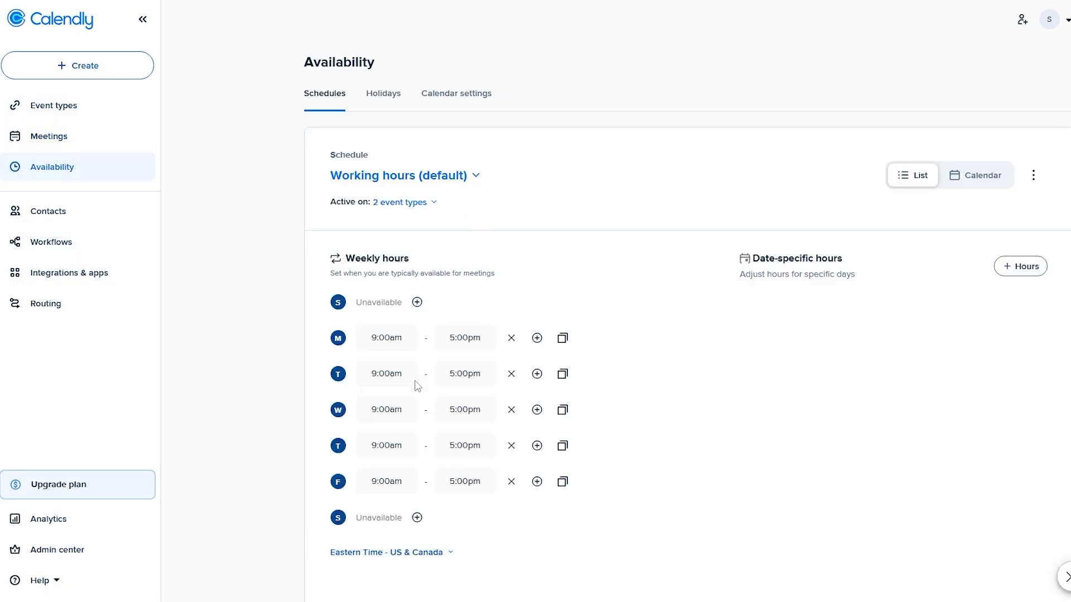
click(19, 216)
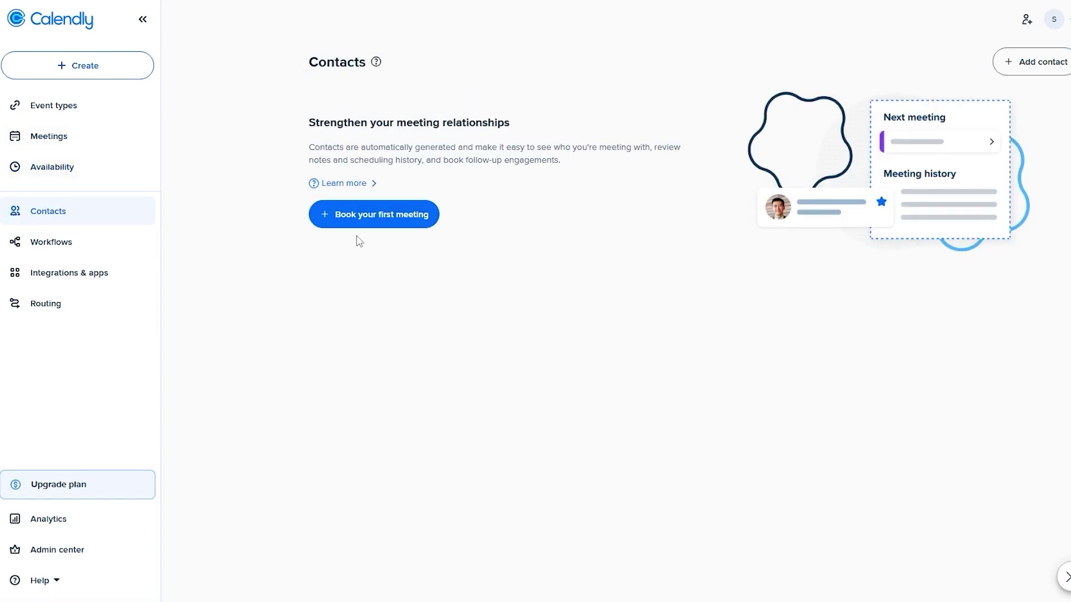
click(337, 222)
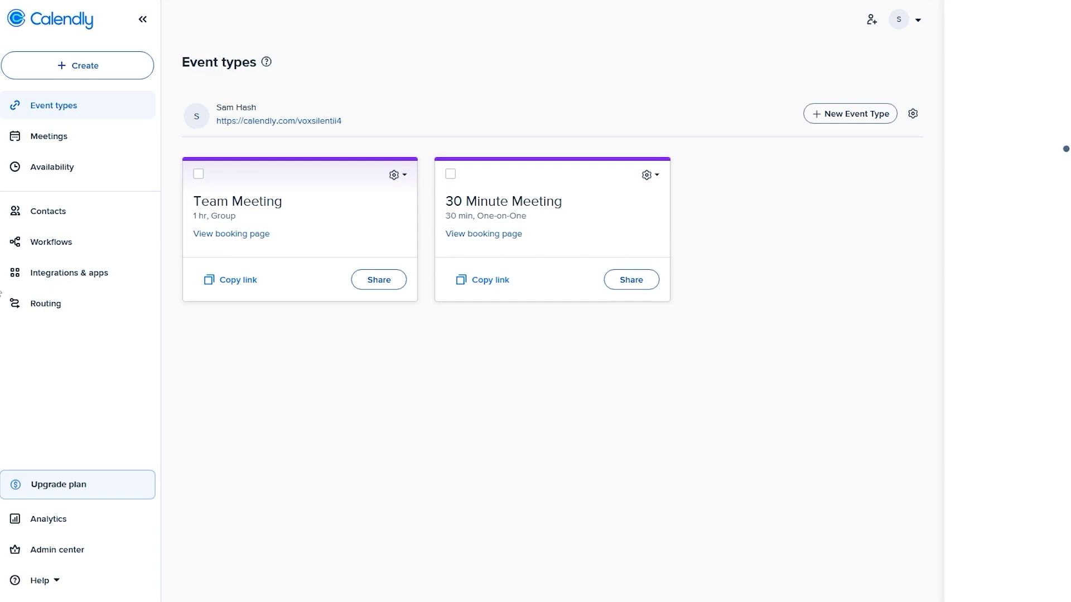
click(70, 245)
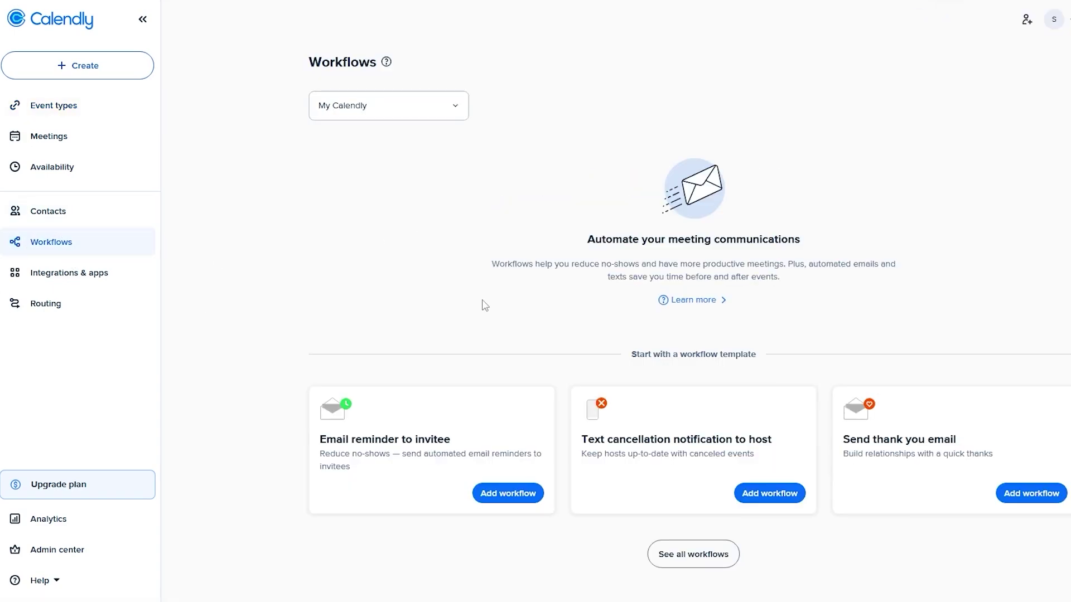
drag(610, 240, 915, 261)
click(968, 319)
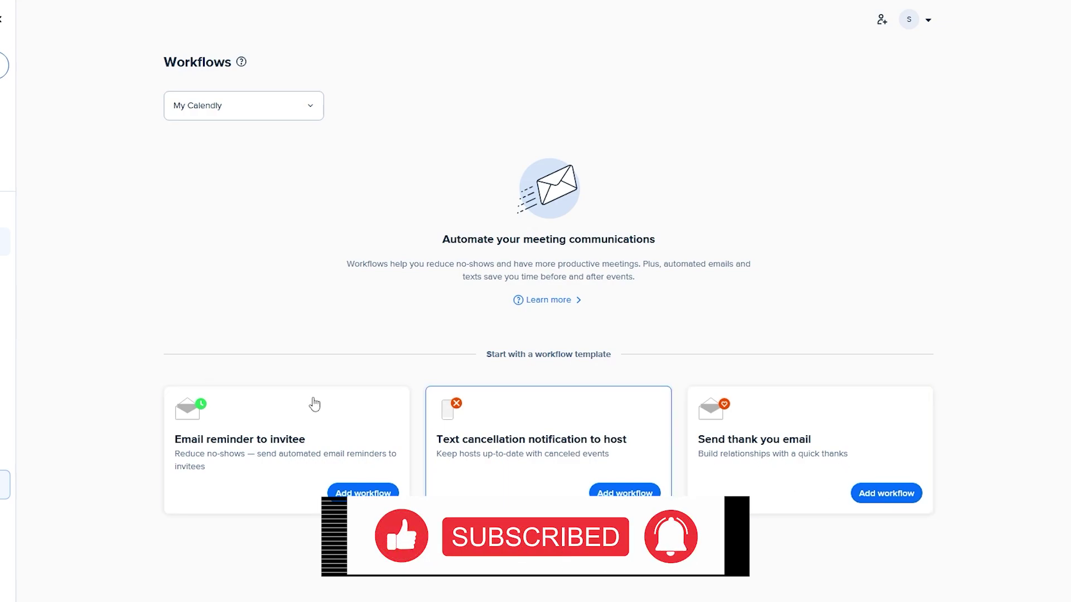
- Browse Integrations & apps, then the Routing page and its new routing form screen
click(4, 273)
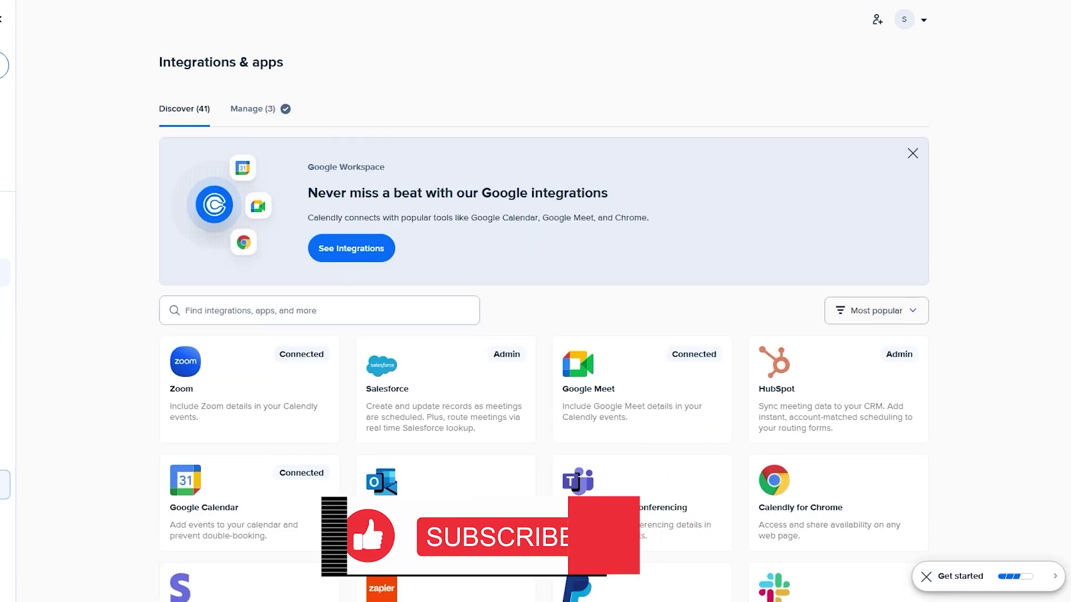
scroll(614, 390, down, 4)
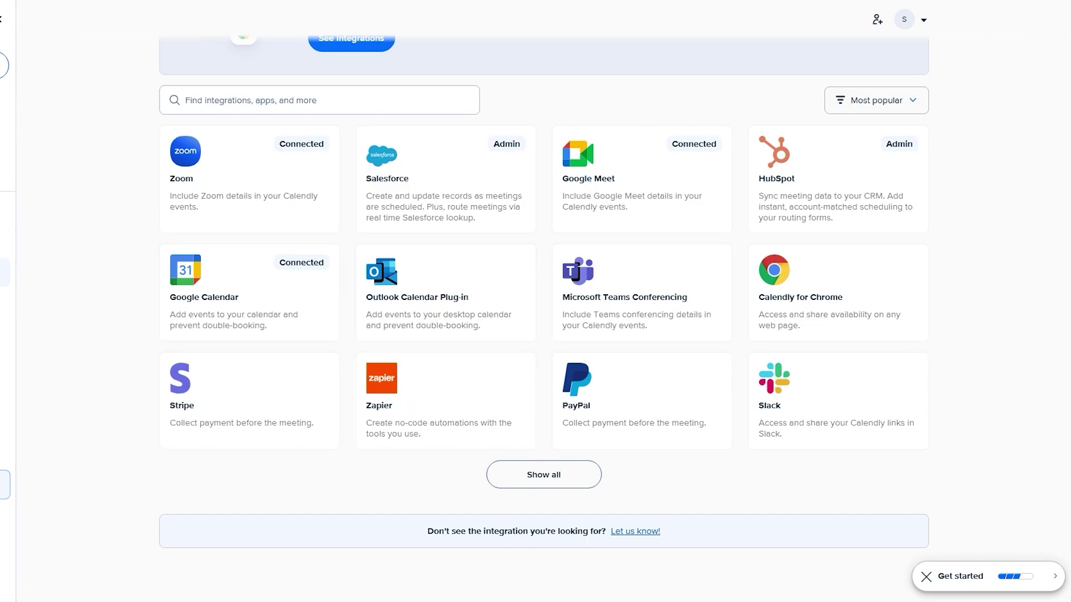
click(53, 304)
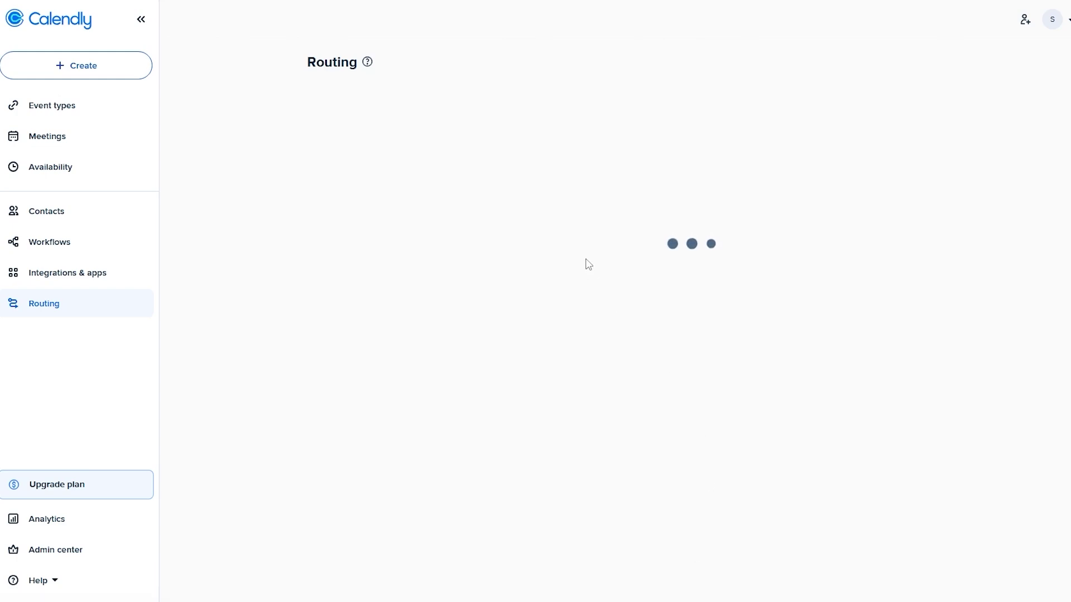
click(664, 270)
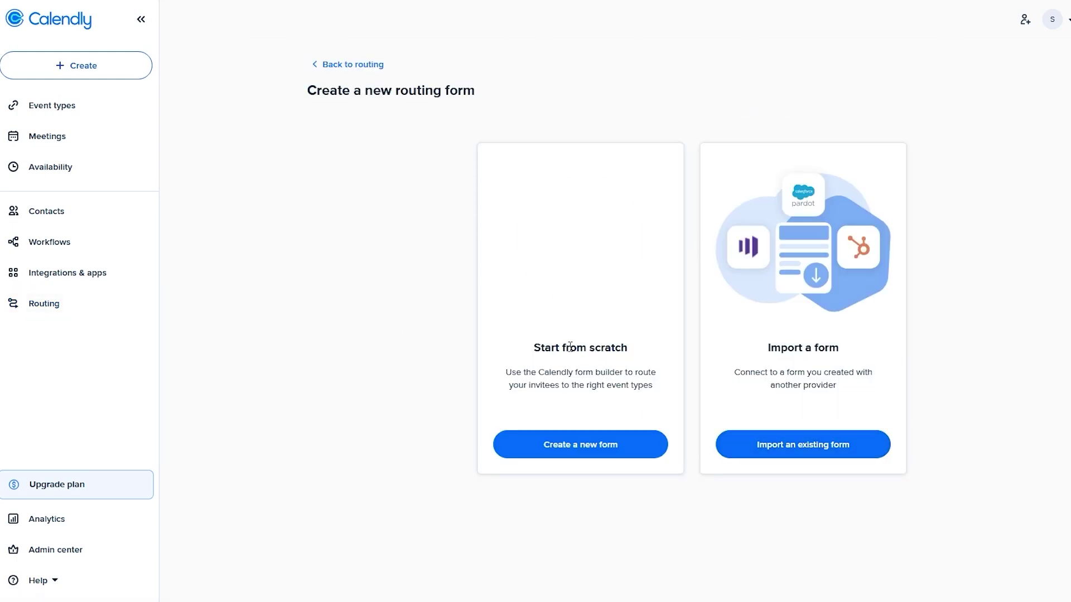
key(alt+Left)
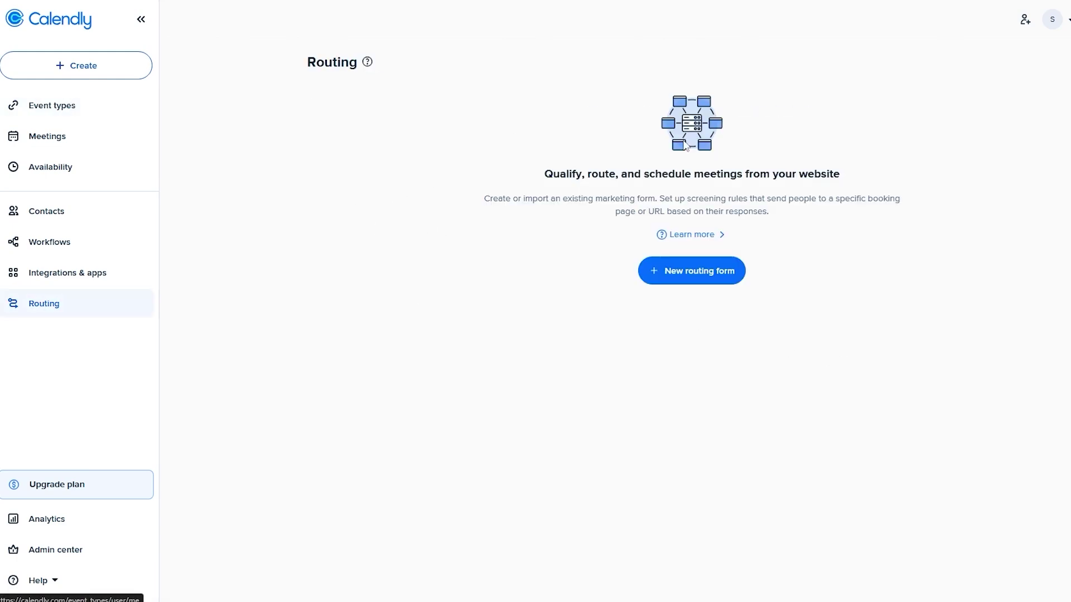
- On Event types, open the Get to know Calendly and The perfect scheduling setup guides
click(64, 103)
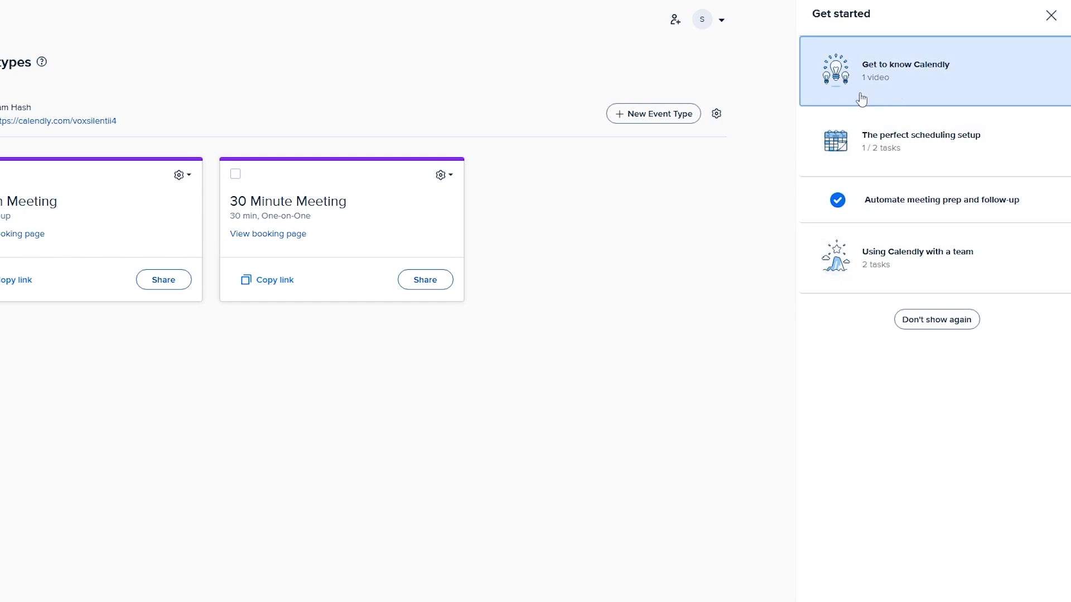
click(942, 88)
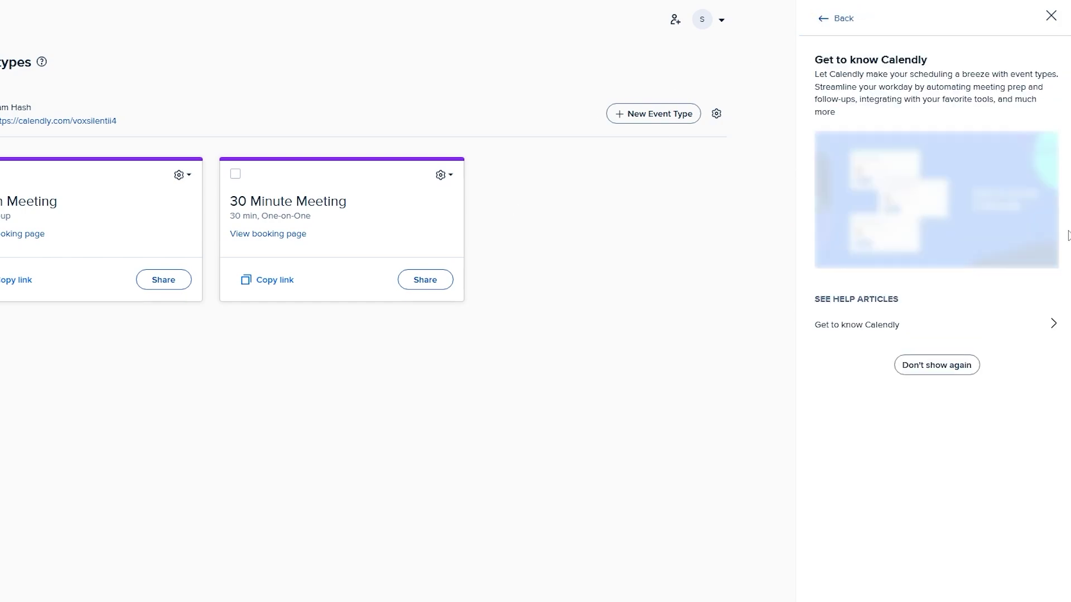
click(819, 19)
click(861, 168)
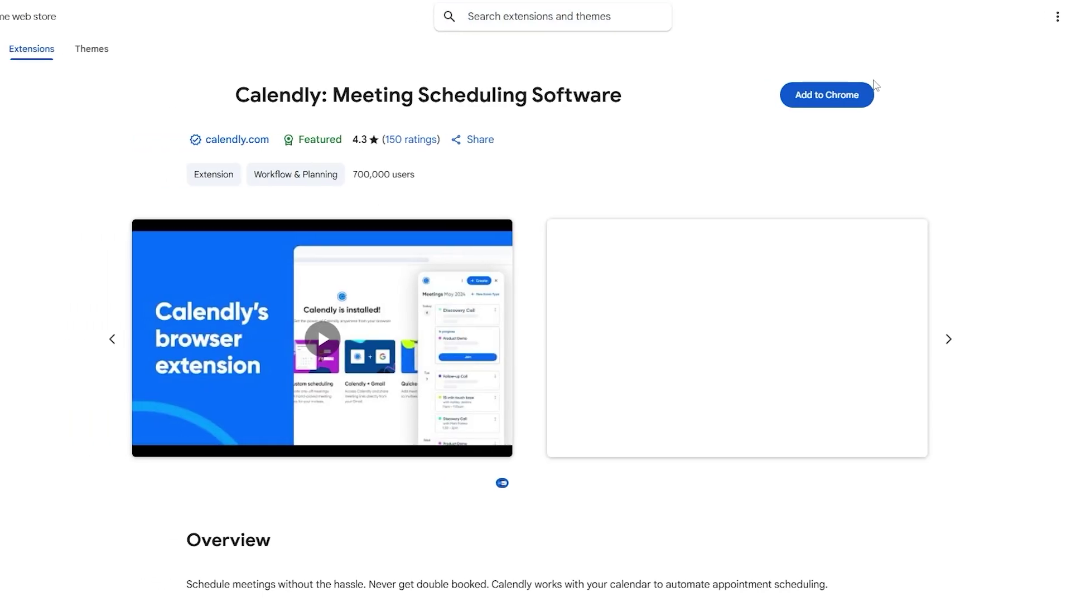
- Add the Calendly extension to Chrome and pin it to the browser toolbar
click(823, 94)
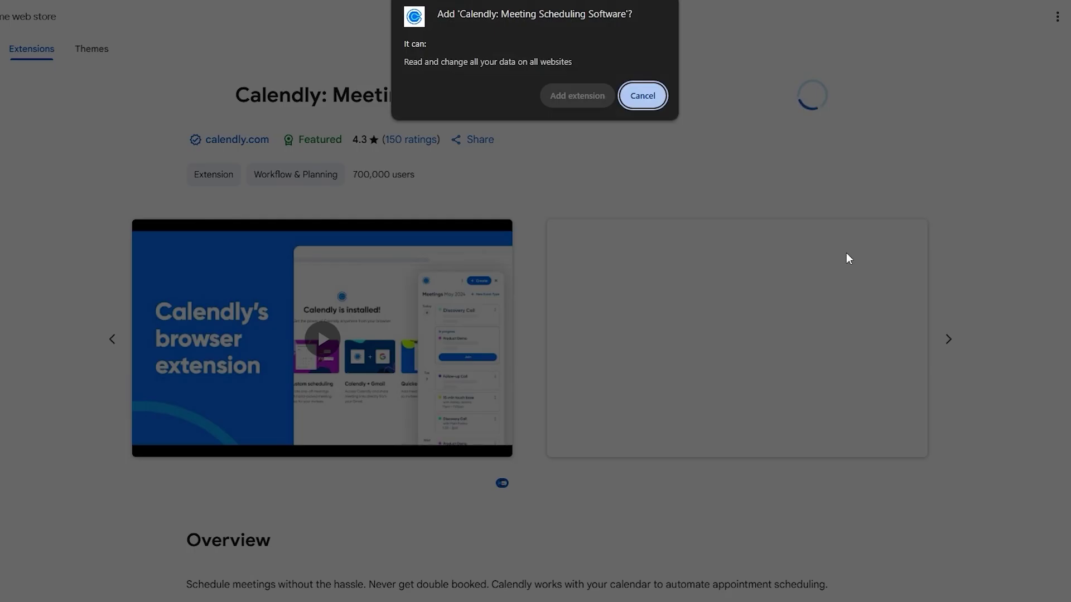
click(588, 103)
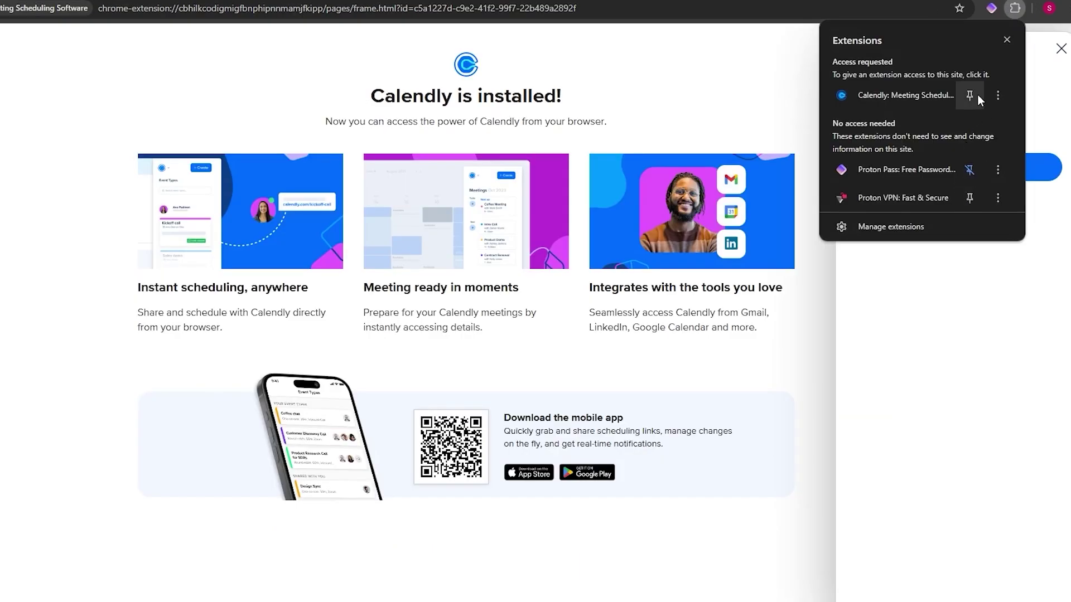
click(976, 96)
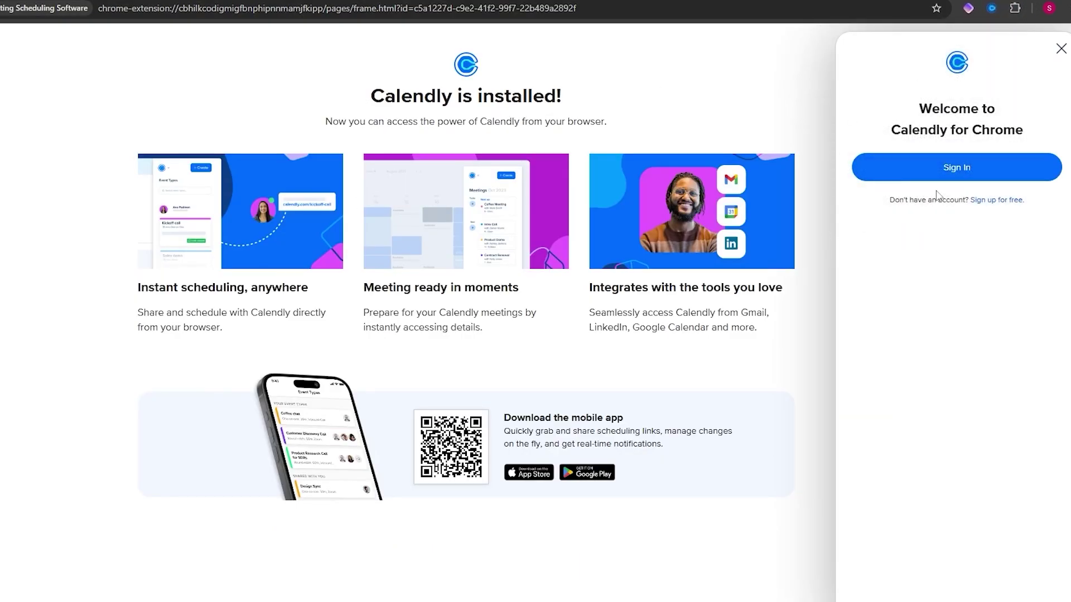
- Sign in to the Calendly extension and switch its panel to the empty Contacts list
click(962, 167)
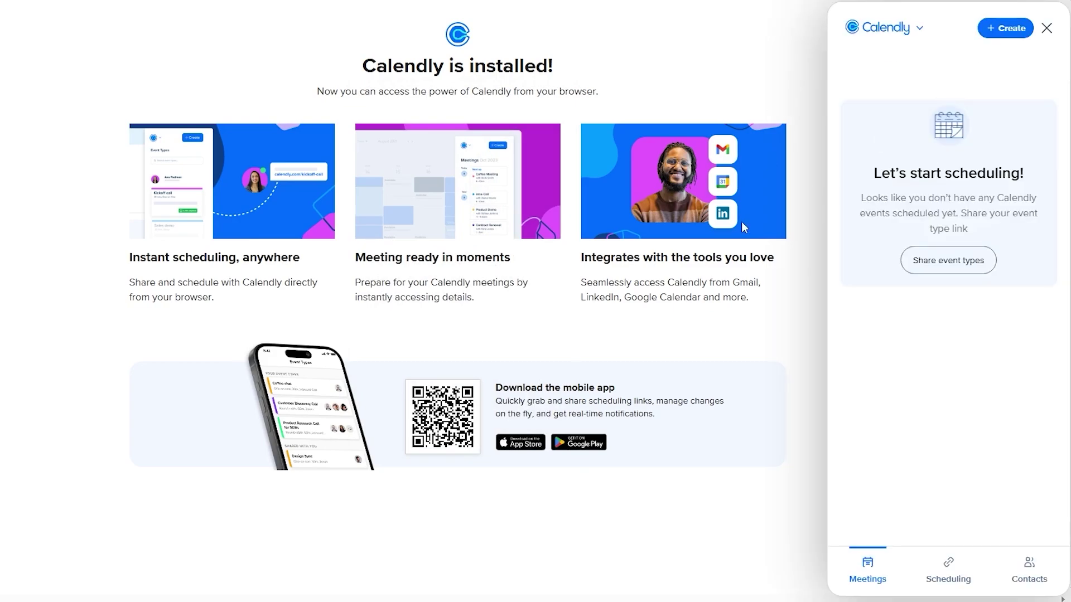
drag(899, 173, 1037, 164)
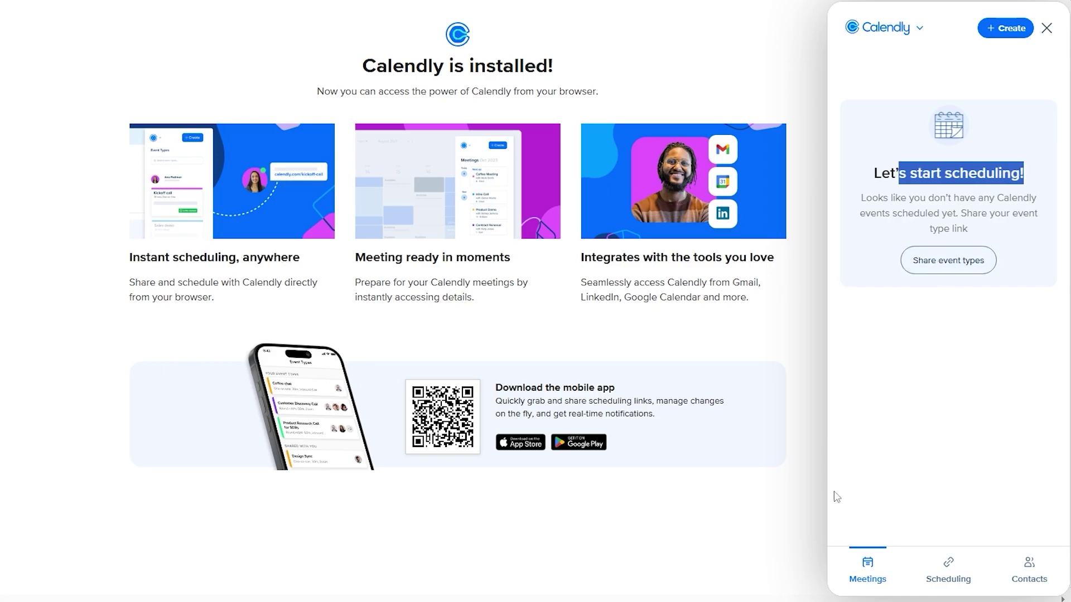
click(955, 580)
click(1026, 577)
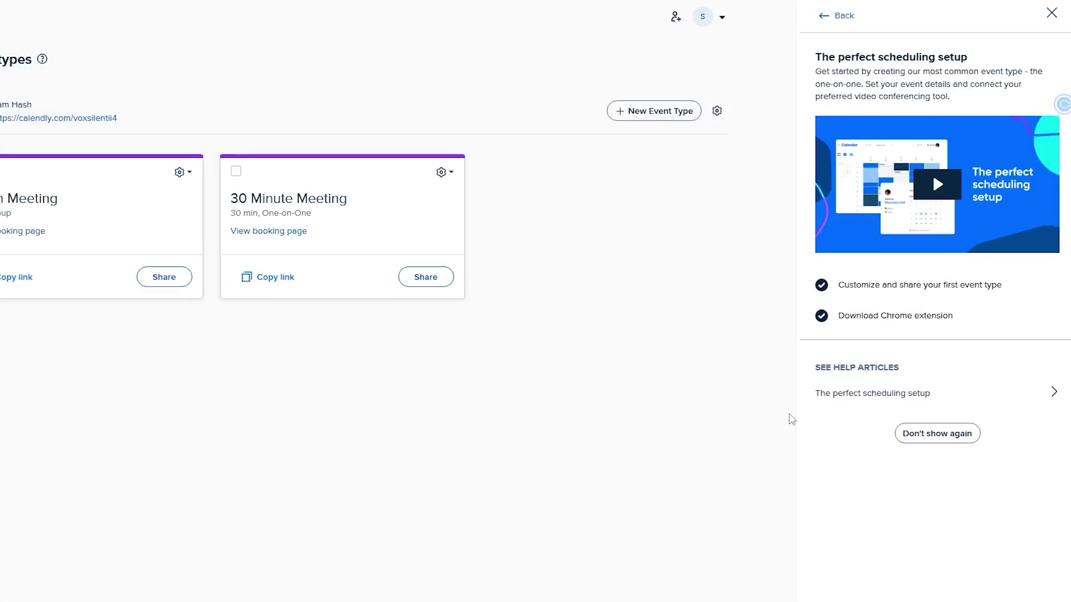
- Open the 'Using Calendly with a team' guide, then choose Don't show again for Get started
click(840, 15)
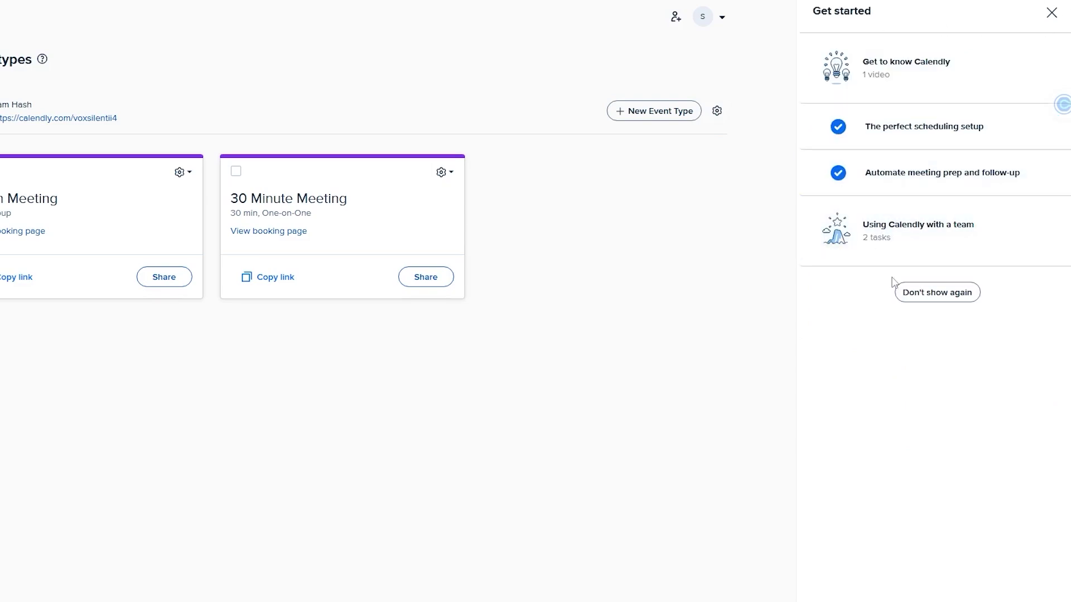
click(922, 258)
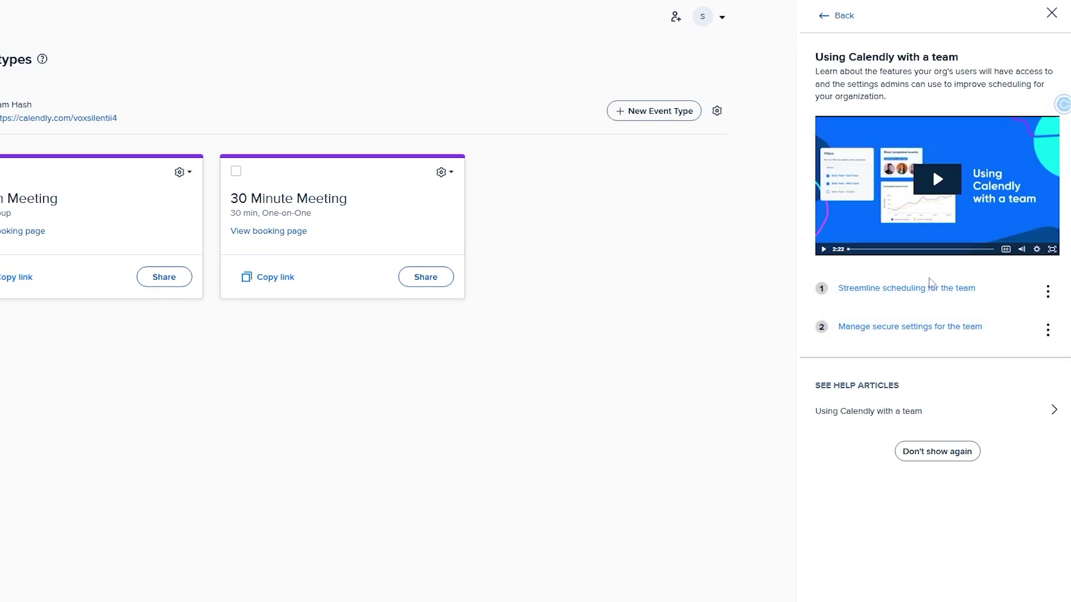
click(935, 451)
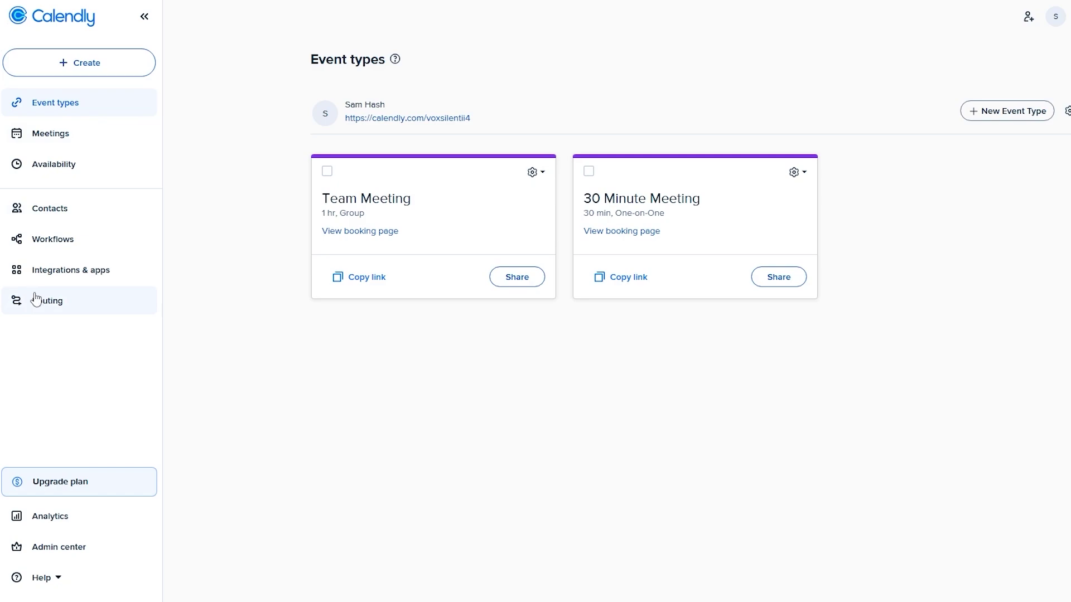
- Show all integrations on Integrations & apps, scroll the grid, and open the Outlook calendar card
click(56, 274)
scroll(502, 419, down, 1)
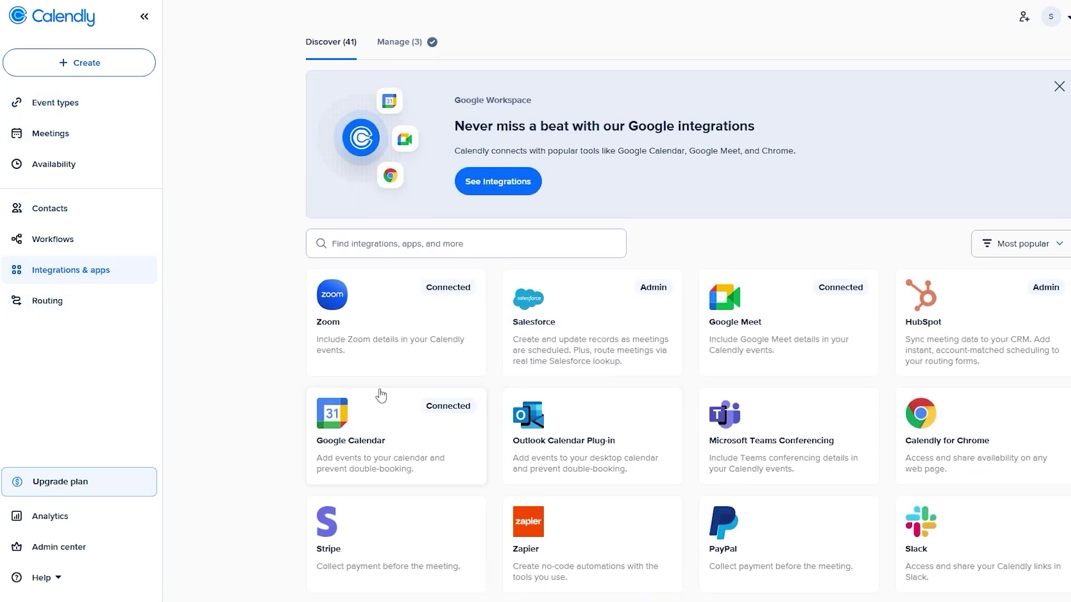
scroll(371, 391, down, 2)
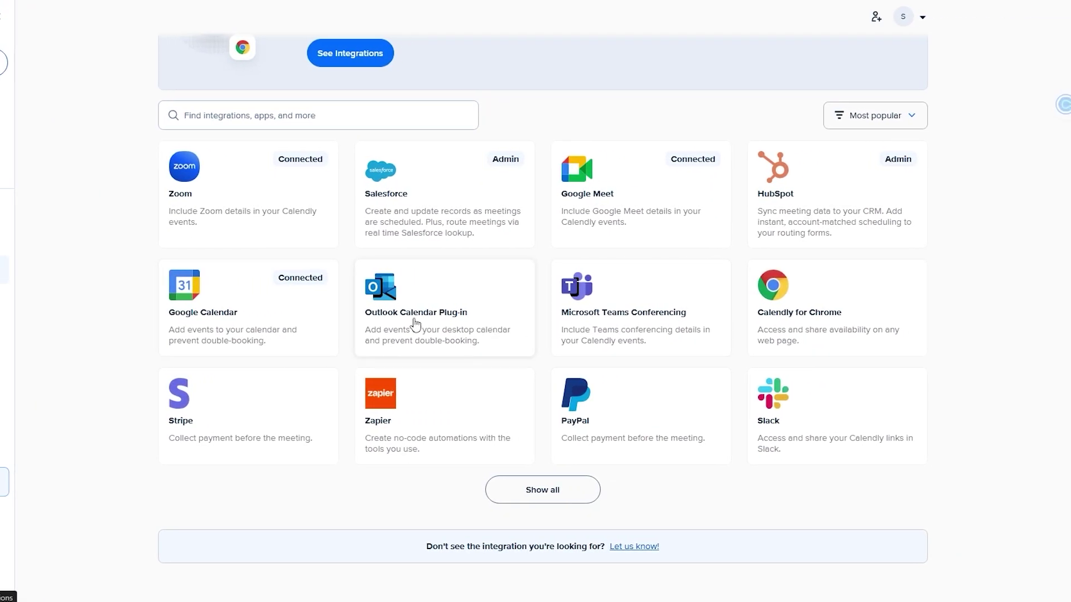
click(521, 499)
scroll(604, 311, down, 1)
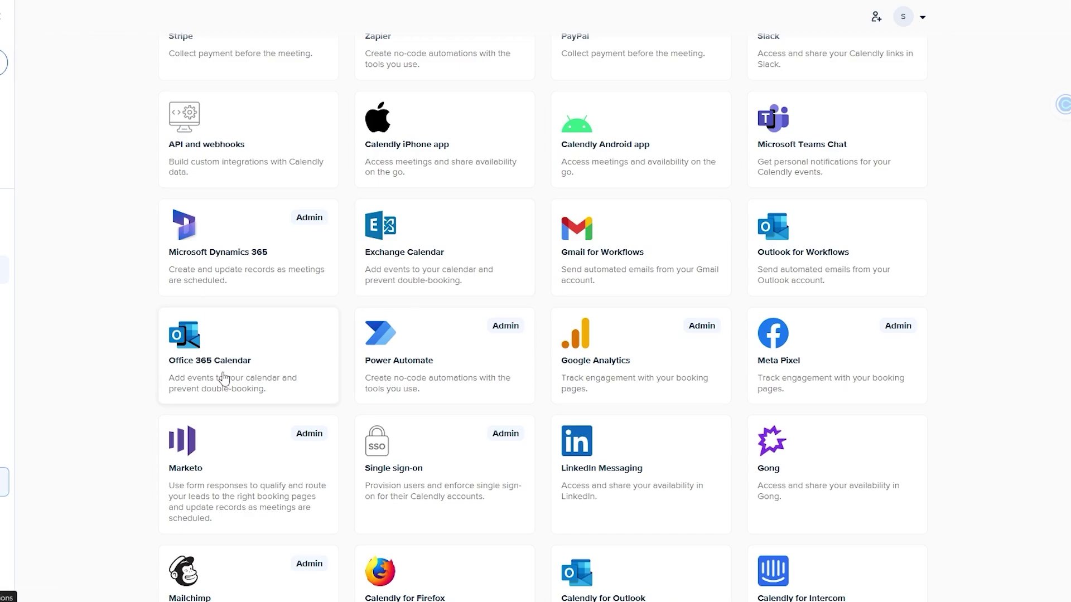
scroll(645, 318, down, 4)
scroll(399, 435, up, 10)
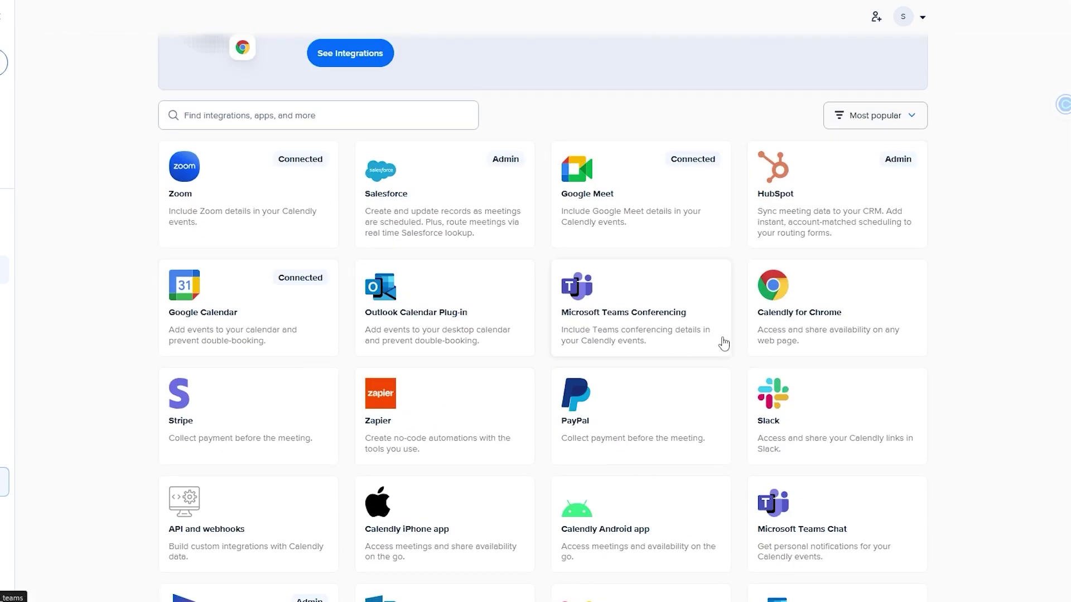
scroll(494, 387, down, 3)
scroll(449, 219, up, 2)
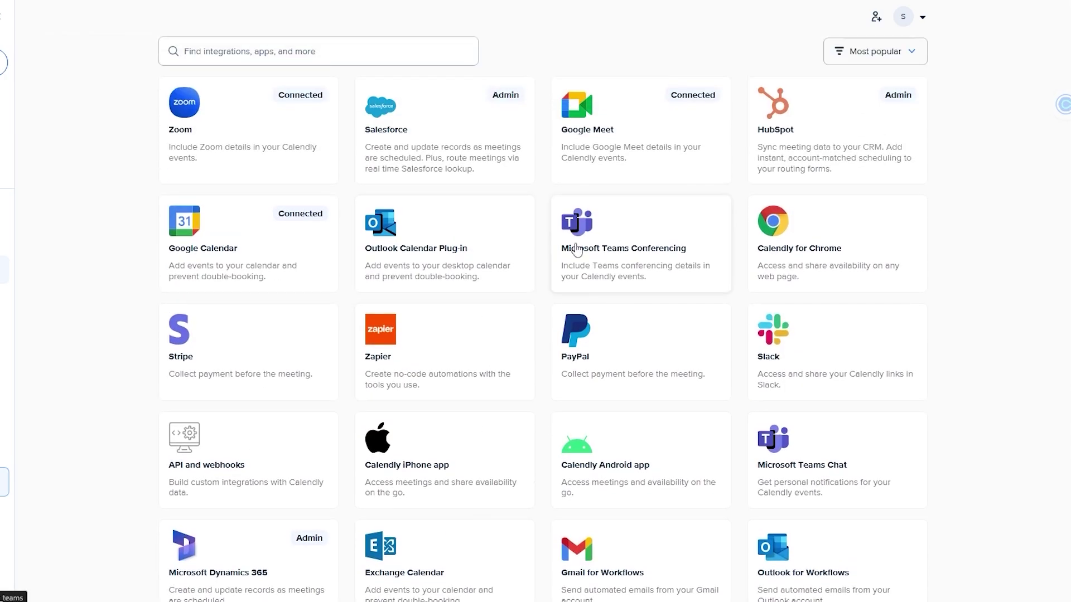
click(437, 267)
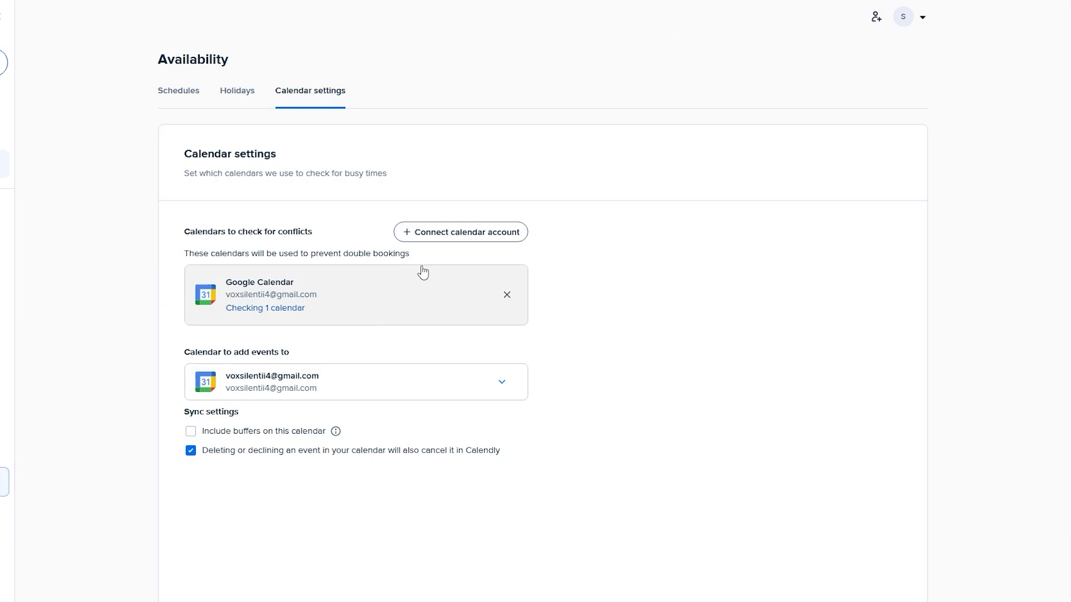
- Add an Outlook Calendar account by signing in with the Microsoft account, then close the dialog
click(450, 231)
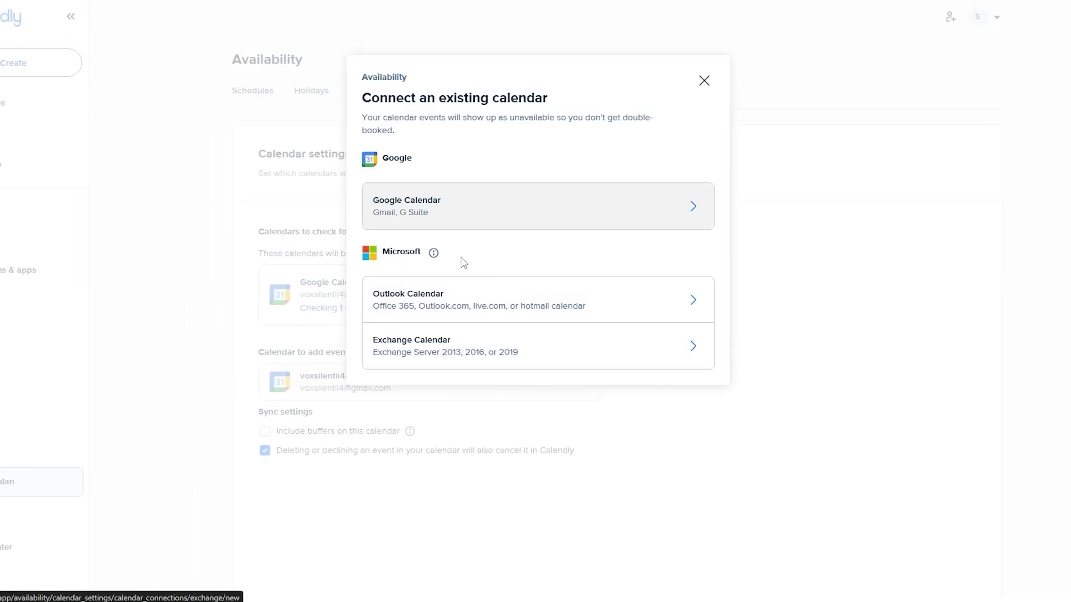
click(451, 309)
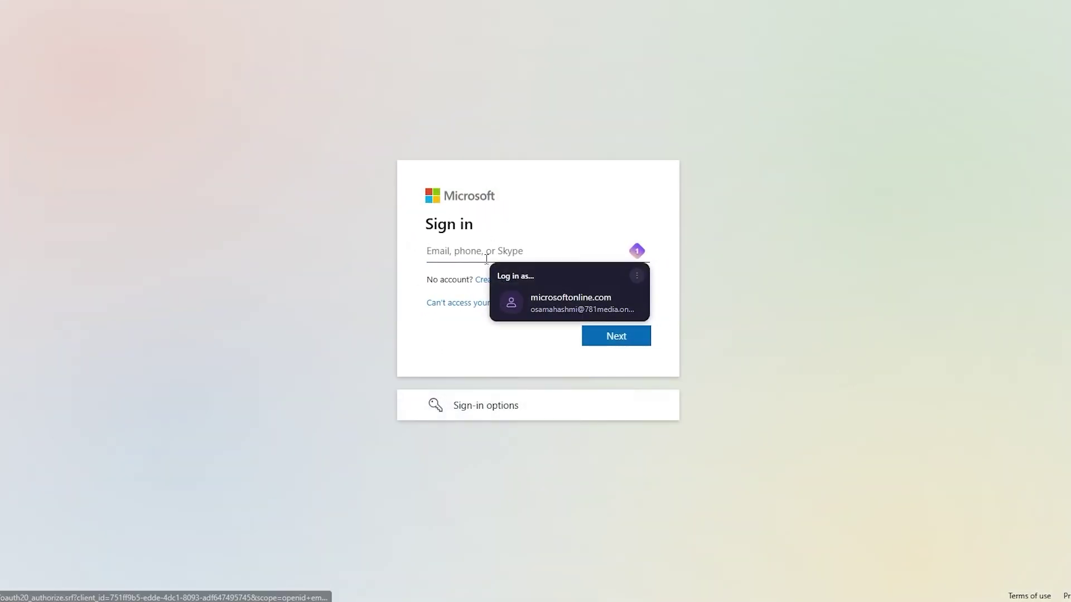
click(550, 306)
click(603, 342)
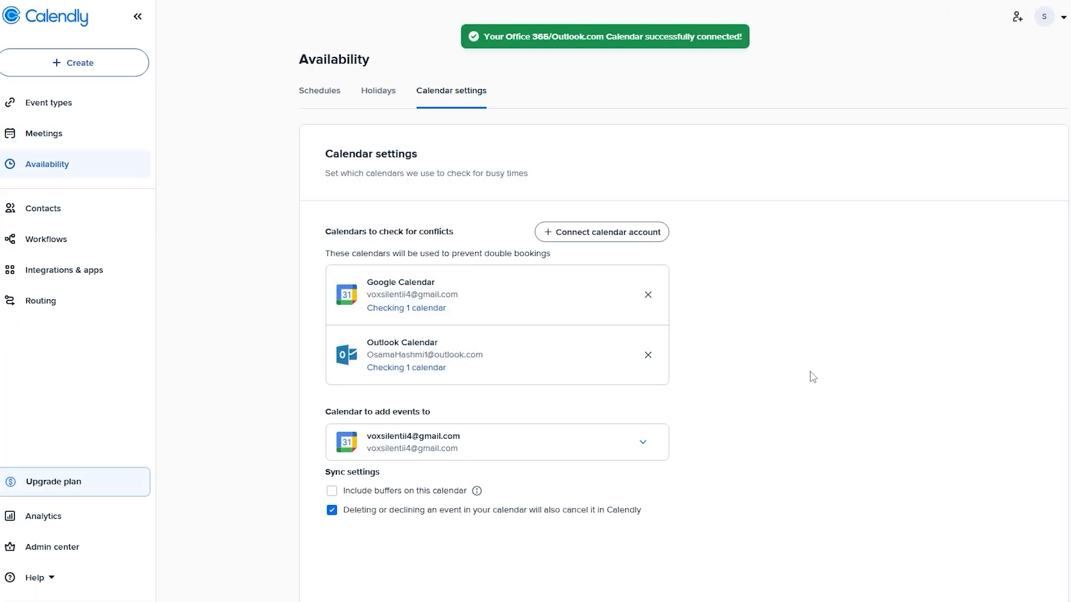
scroll(440, 361, down, 1)
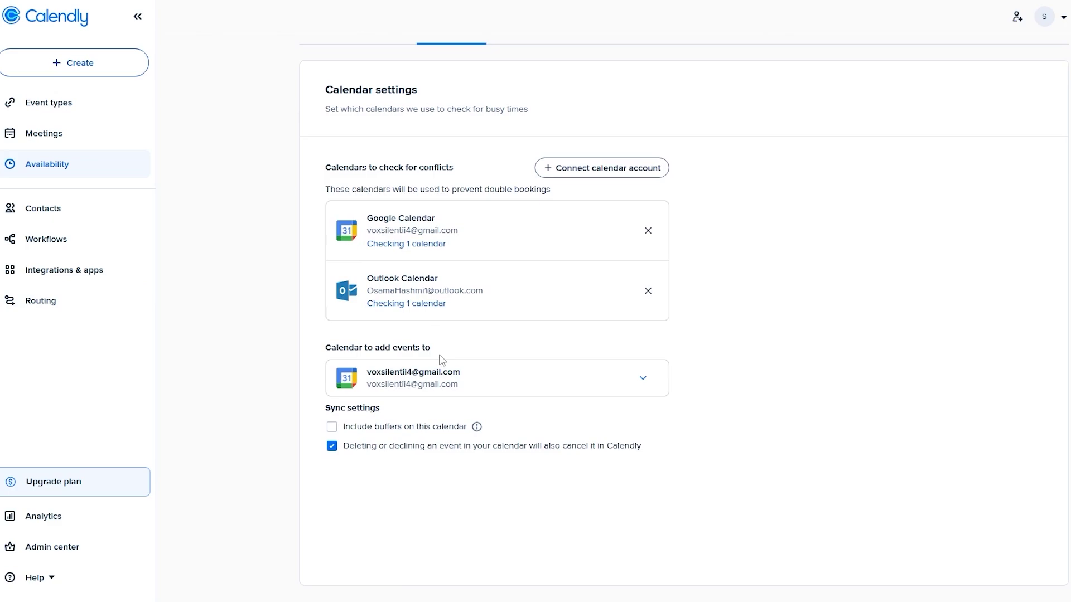
click(633, 176)
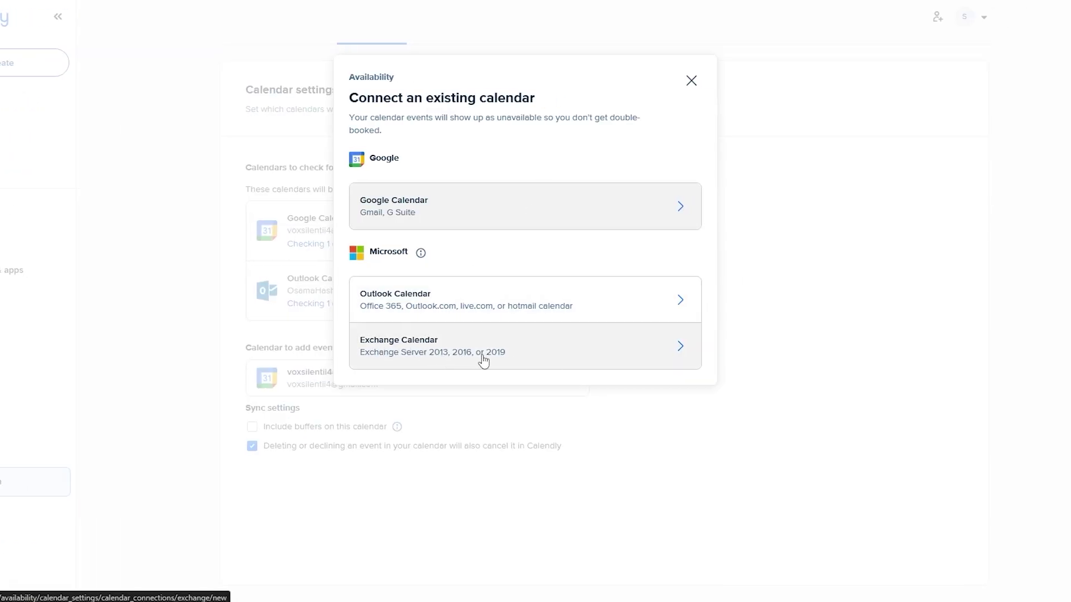
click(690, 80)
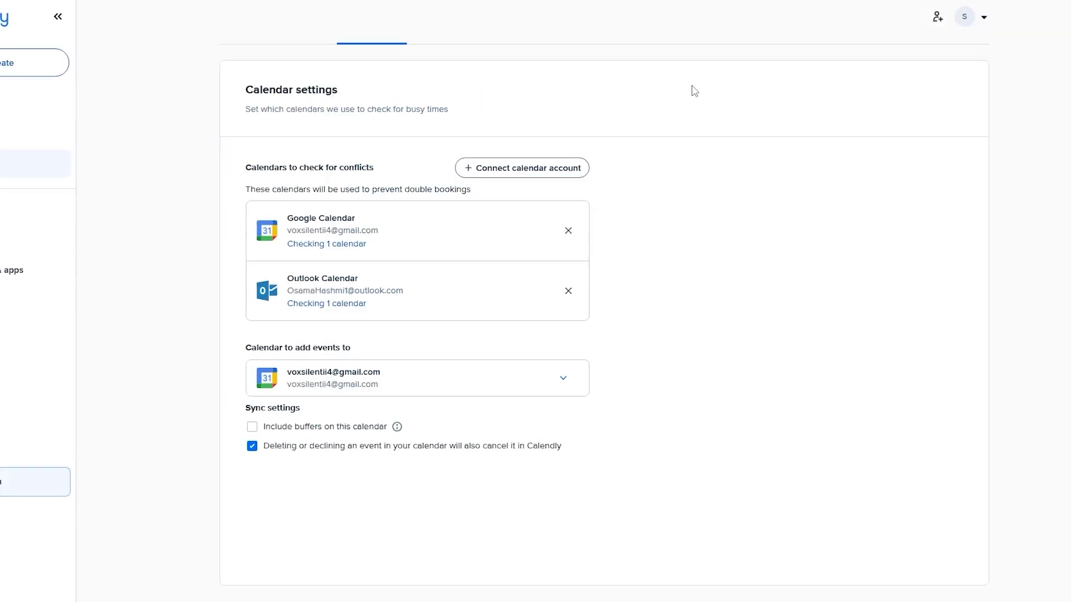
- Check whose meetings are listed, view the Working hours schedule, and open the + Create menu
click(35, 135)
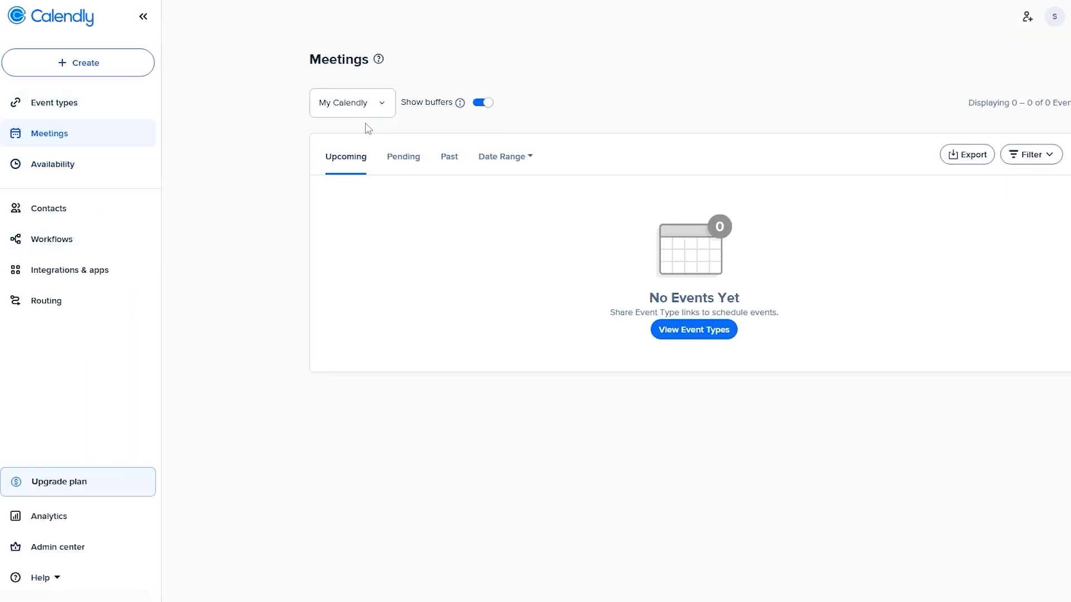
click(337, 109)
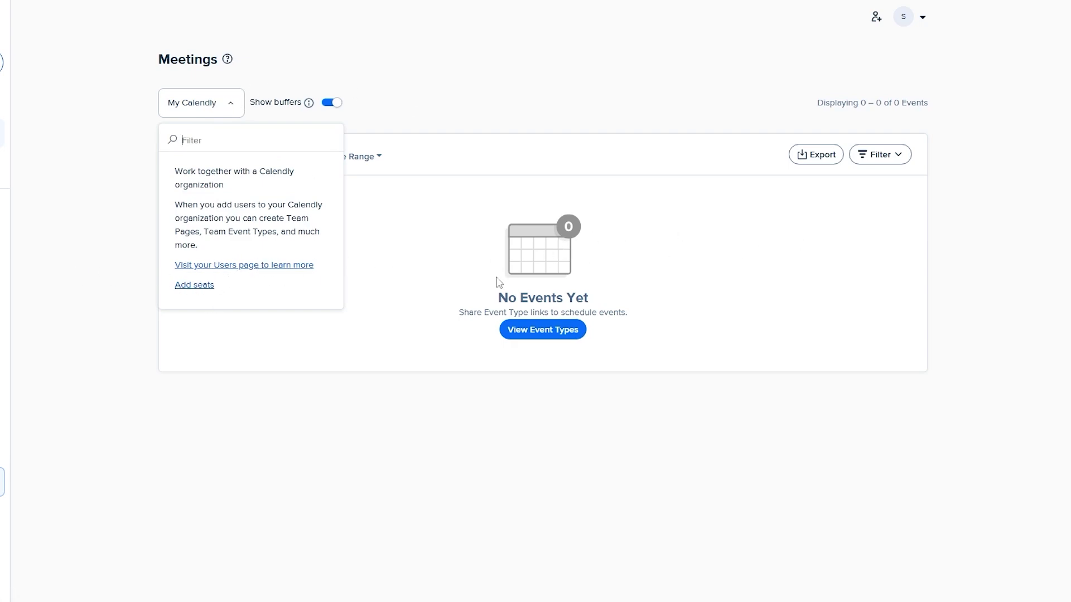
click(79, 165)
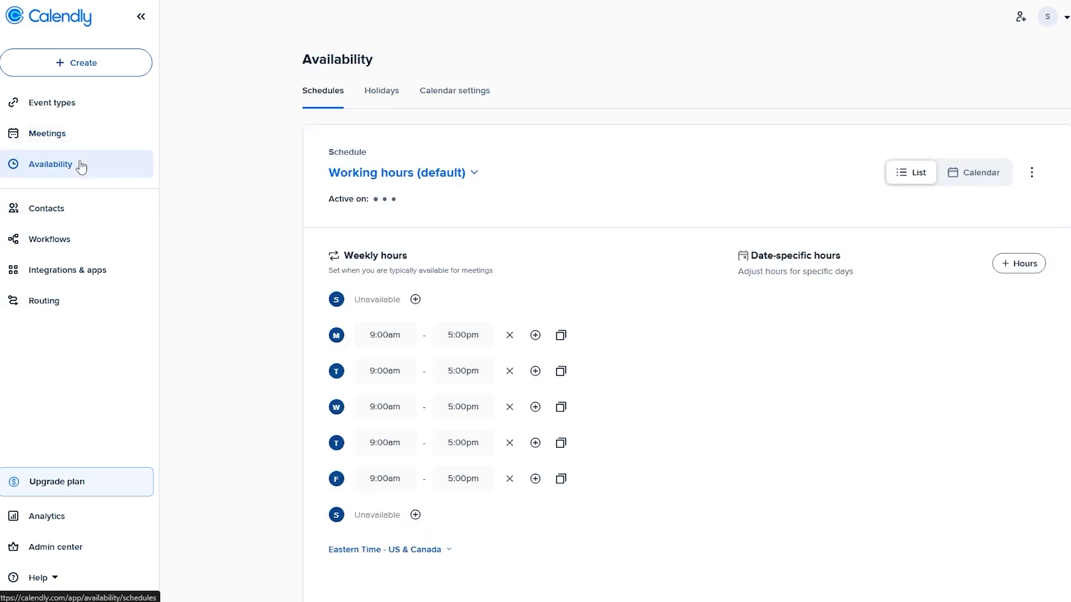
click(78, 63)
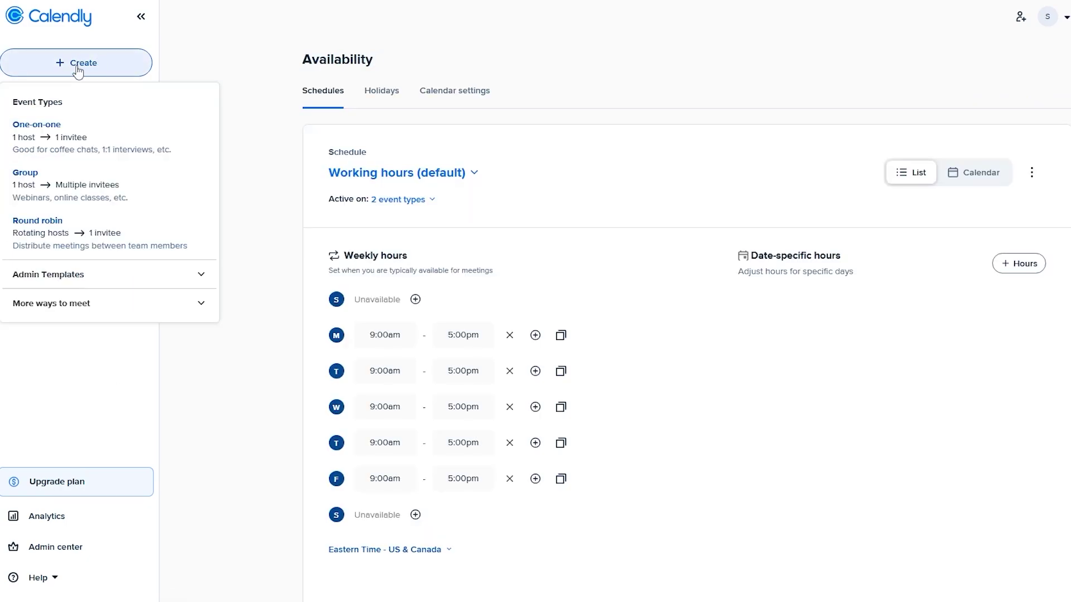
- Create a new One-on-One event type and replace its GoTo Meeting location with Microsoft Teams
click(55, 144)
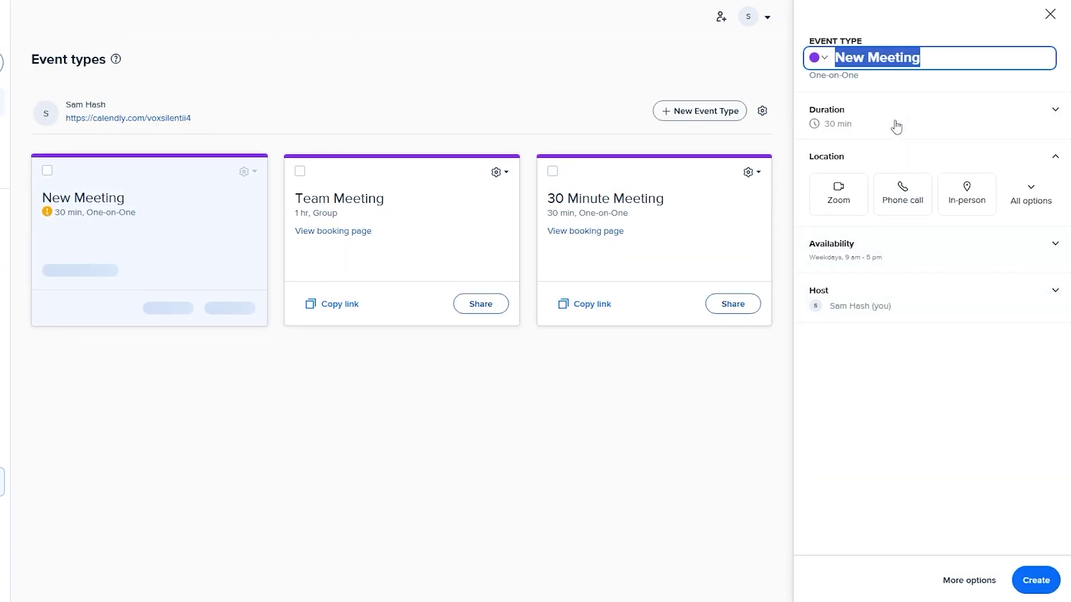
click(1020, 205)
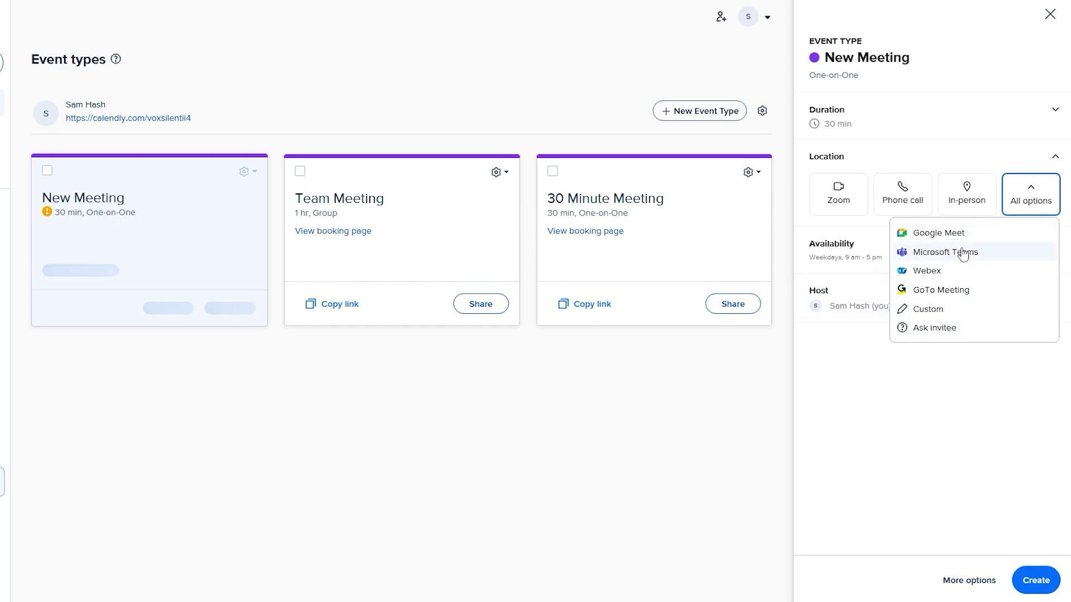
click(942, 297)
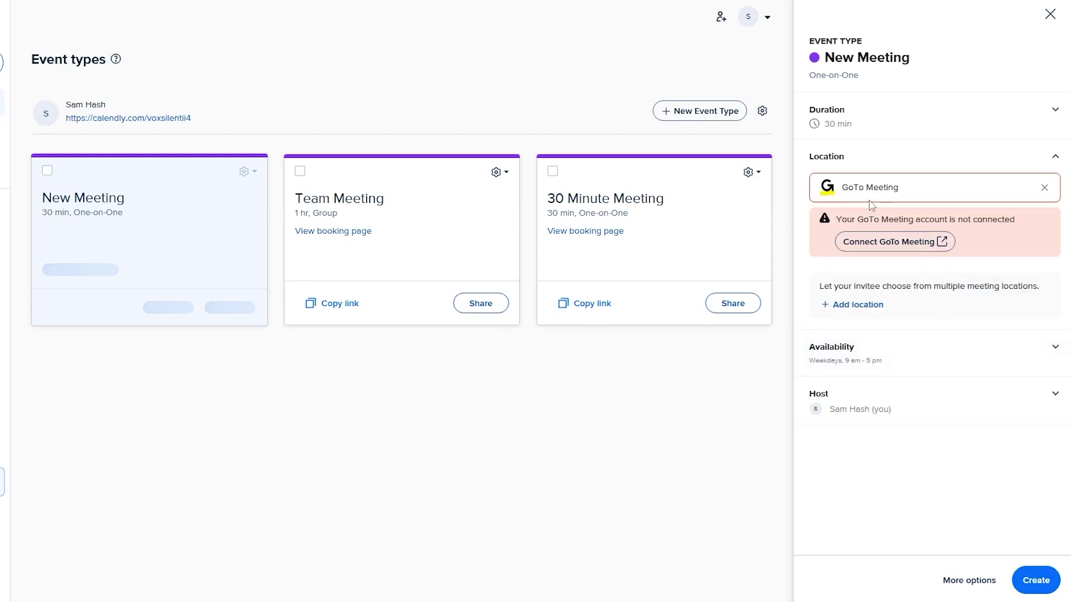
click(1044, 187)
click(1032, 192)
- Set Microsoft Teams as the location and approve Calendly's Microsoft Teams Conferencing integration access
click(878, 254)
click(942, 242)
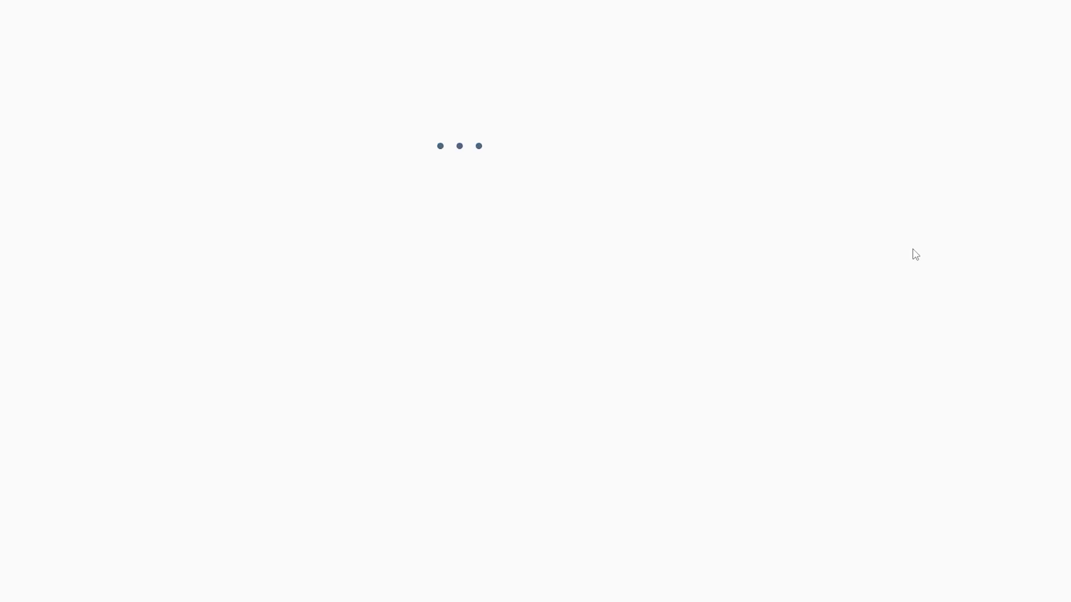
click(782, 297)
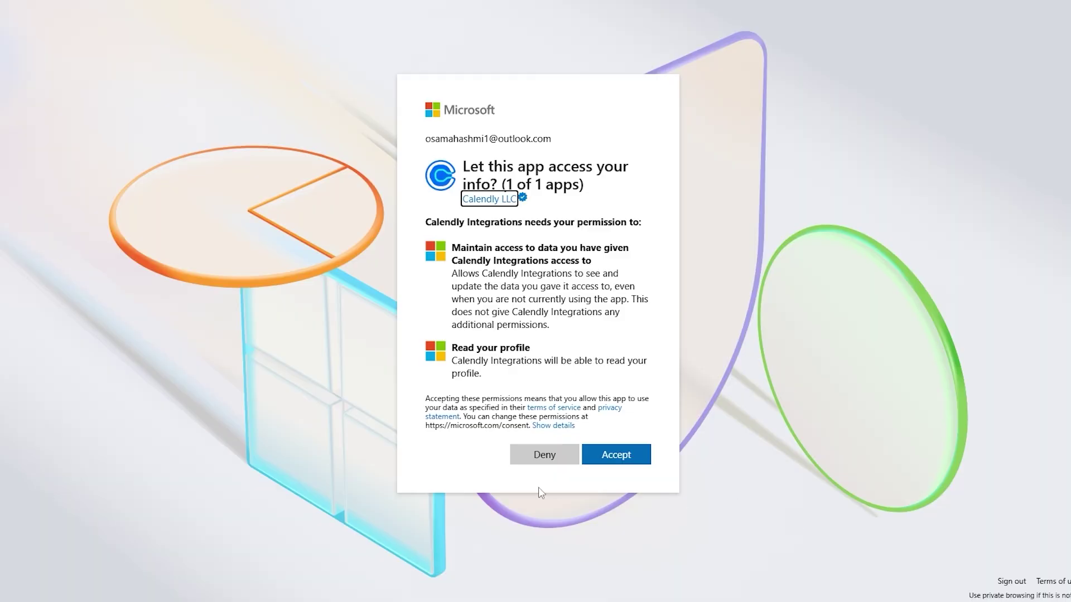
click(616, 455)
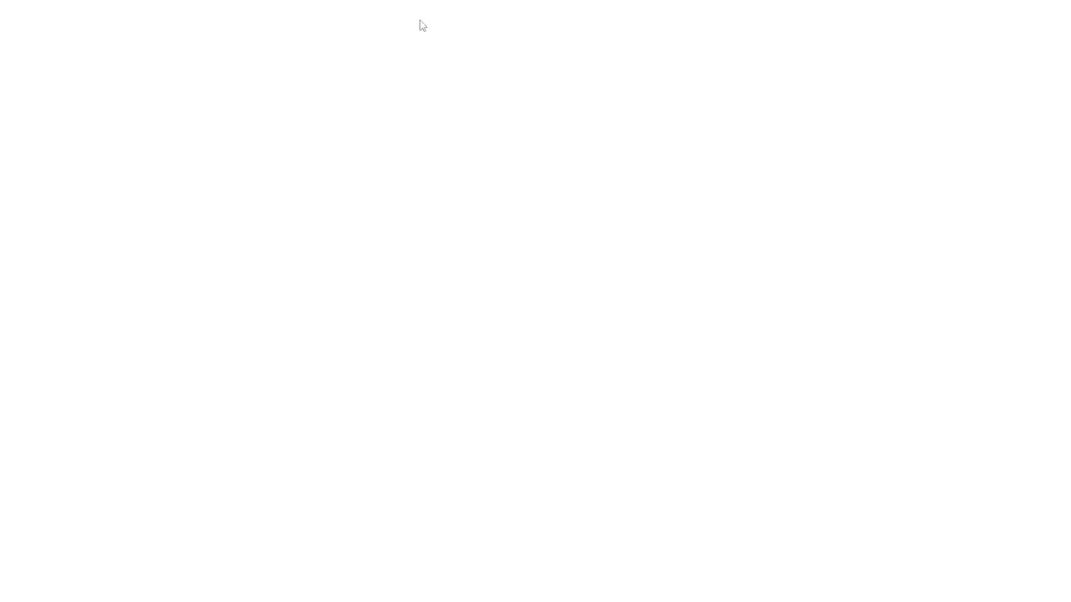
- Highlight the integration error stating personal Microsoft accounts aren't supported
drag(305, 50, 410, 32)
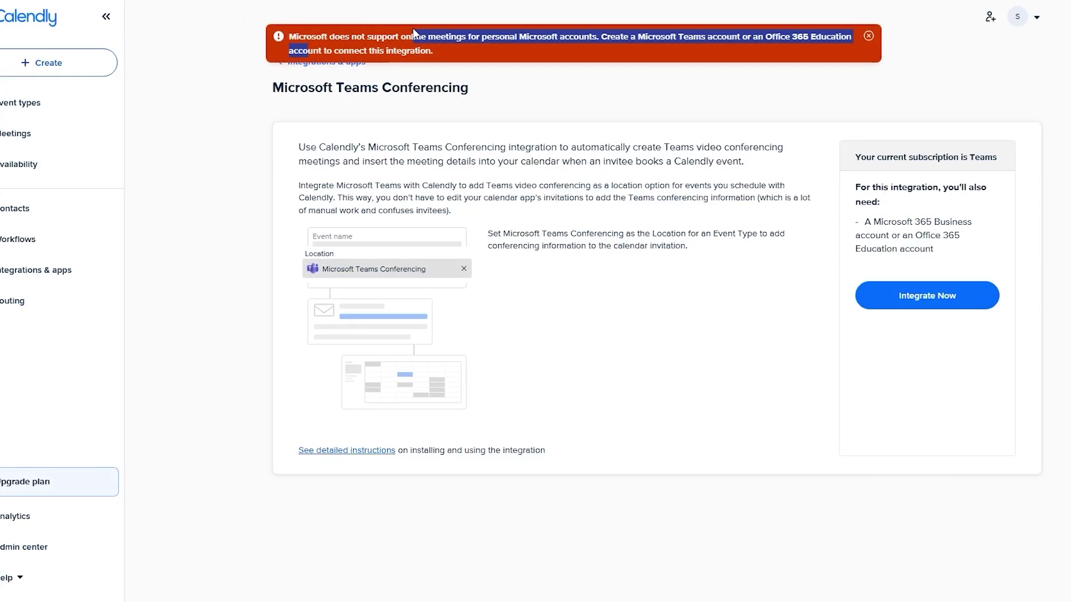
click(422, 30)
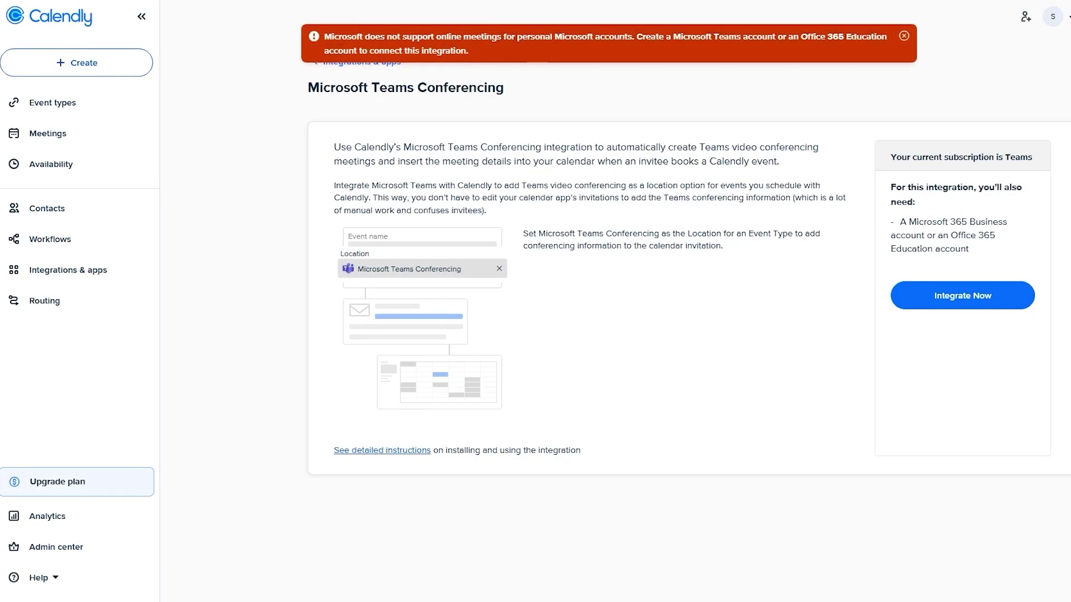
drag(666, 36, 873, 47)
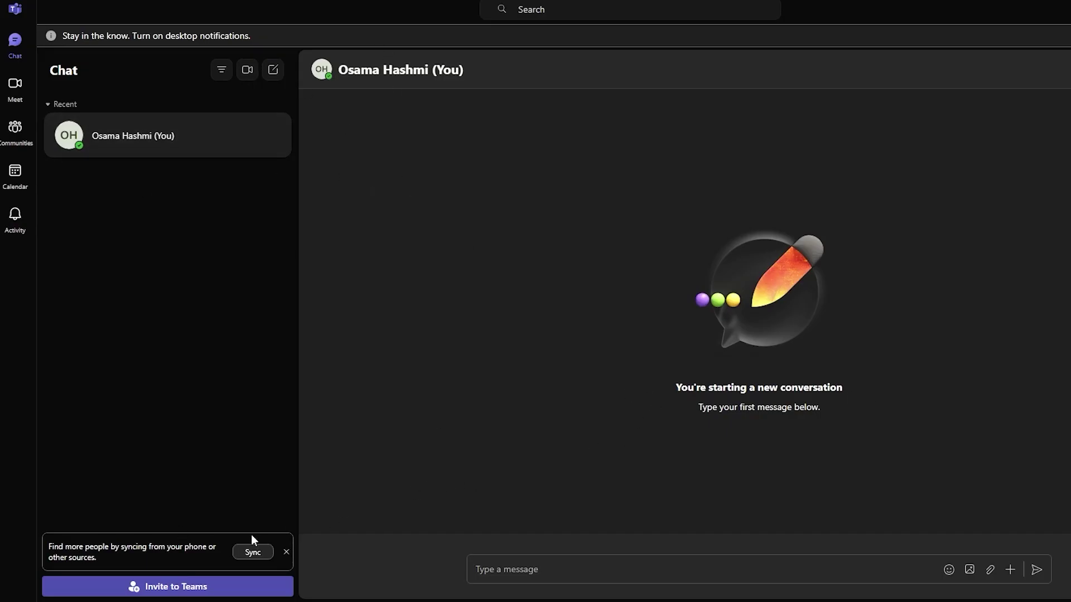
- Dismiss the Teams contact-sync card and view the Teams calendar for May 12–16
click(284, 552)
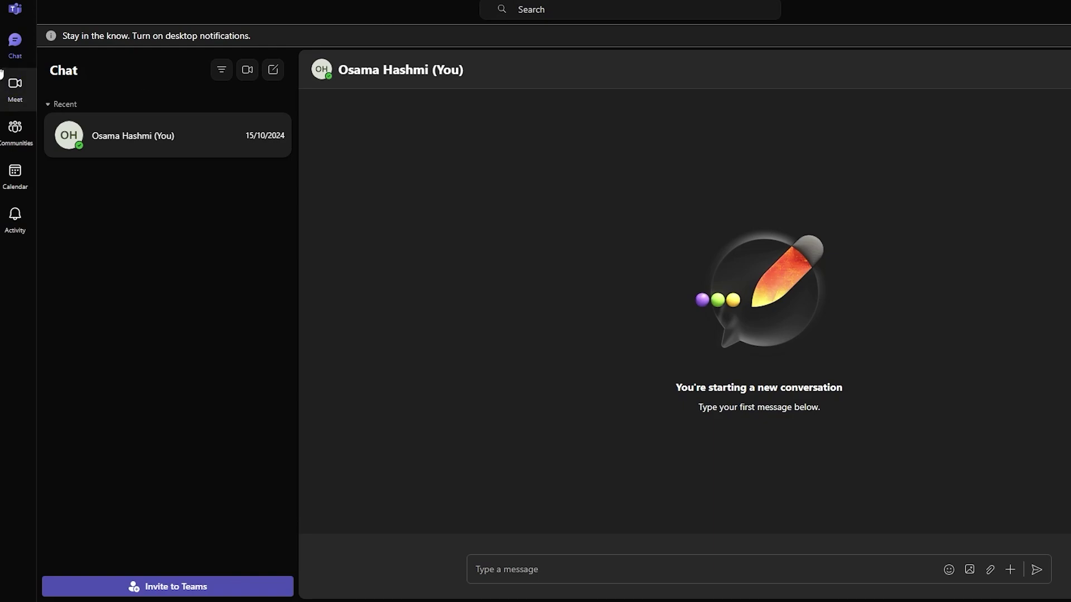
click(15, 131)
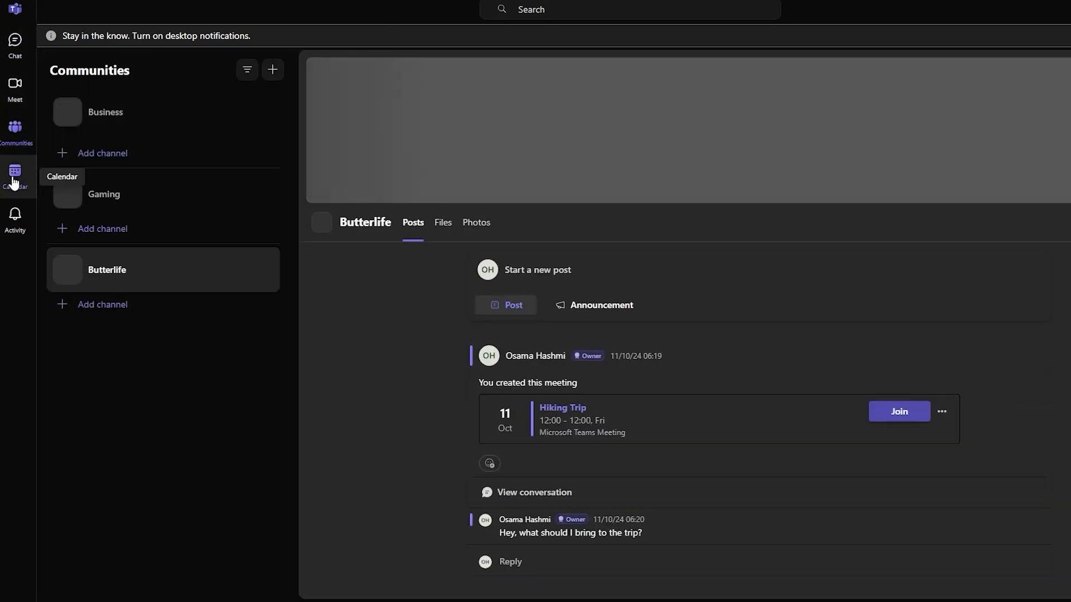
click(15, 173)
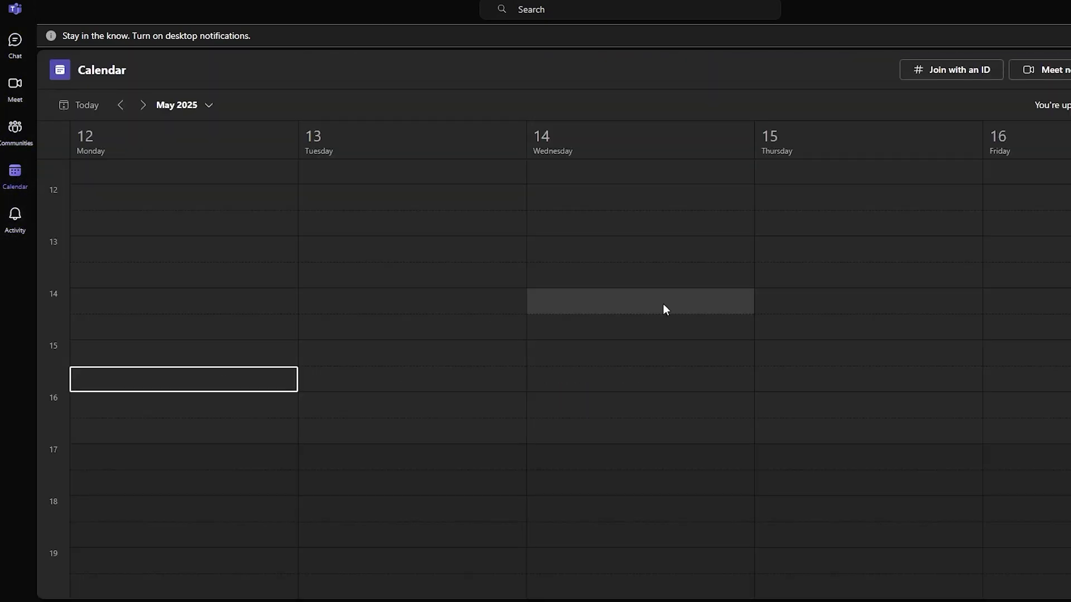
scroll(805, 393, up, 10)
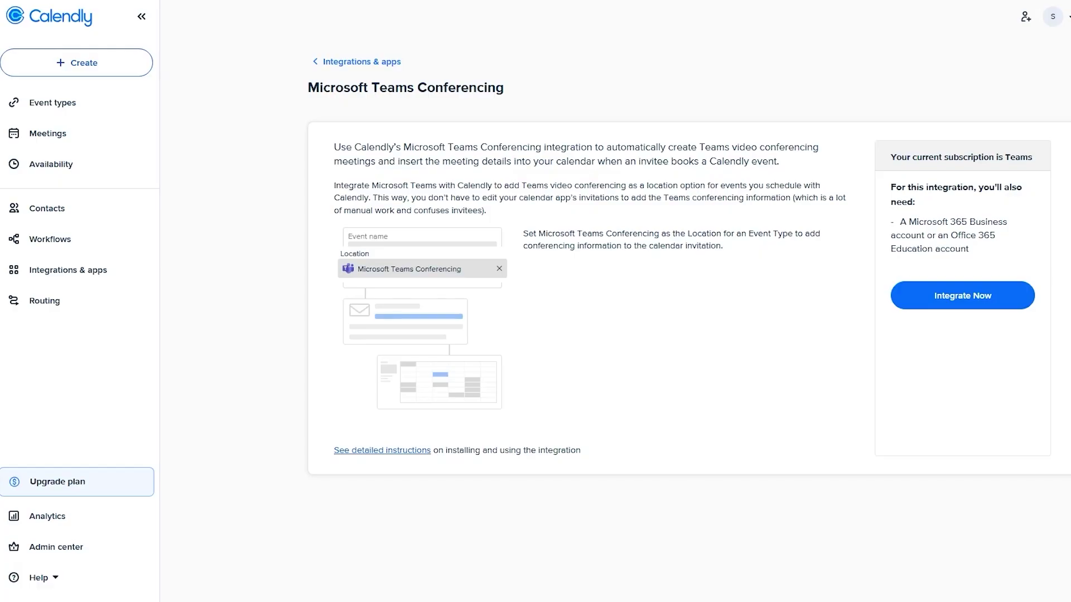
- Retry the Teams Conferencing integration and highlight the Microsoft 365 Business / Office 365 Education requirement
click(942, 298)
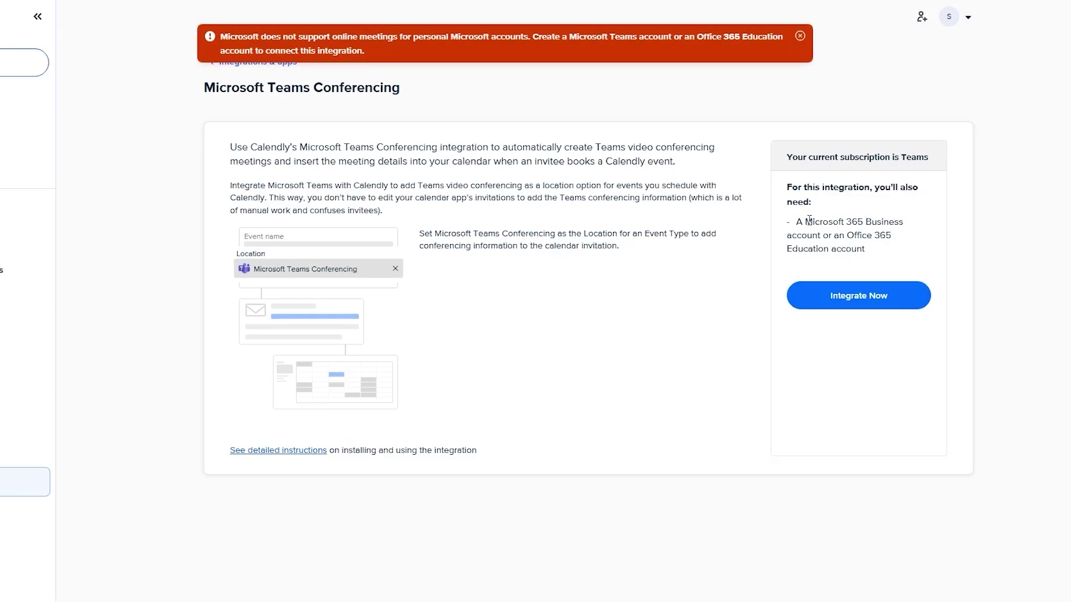
drag(768, 191, 851, 188)
drag(750, 221, 853, 237)
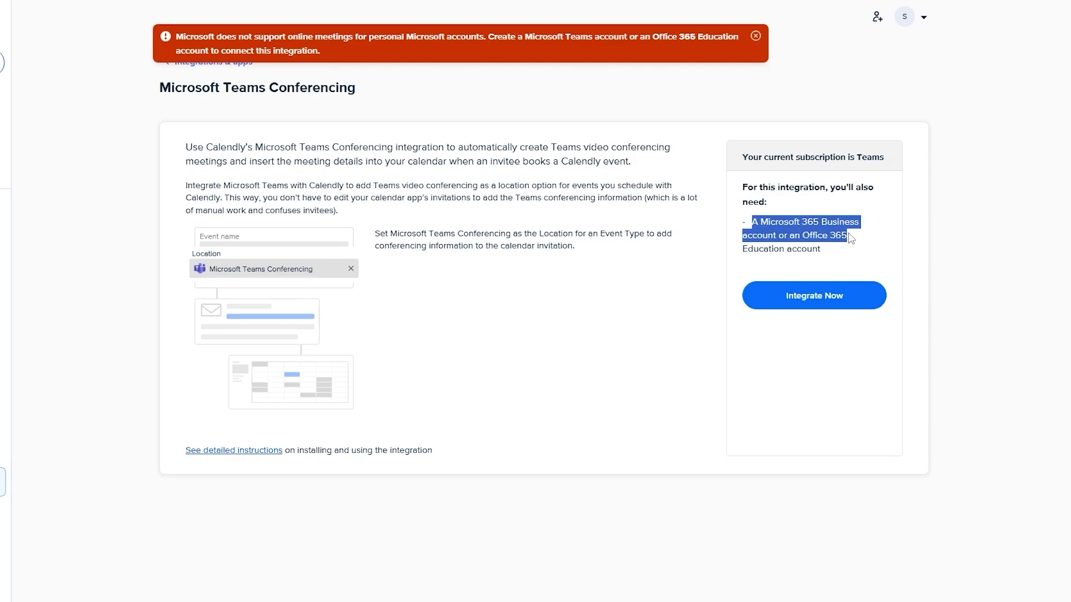
click(861, 252)
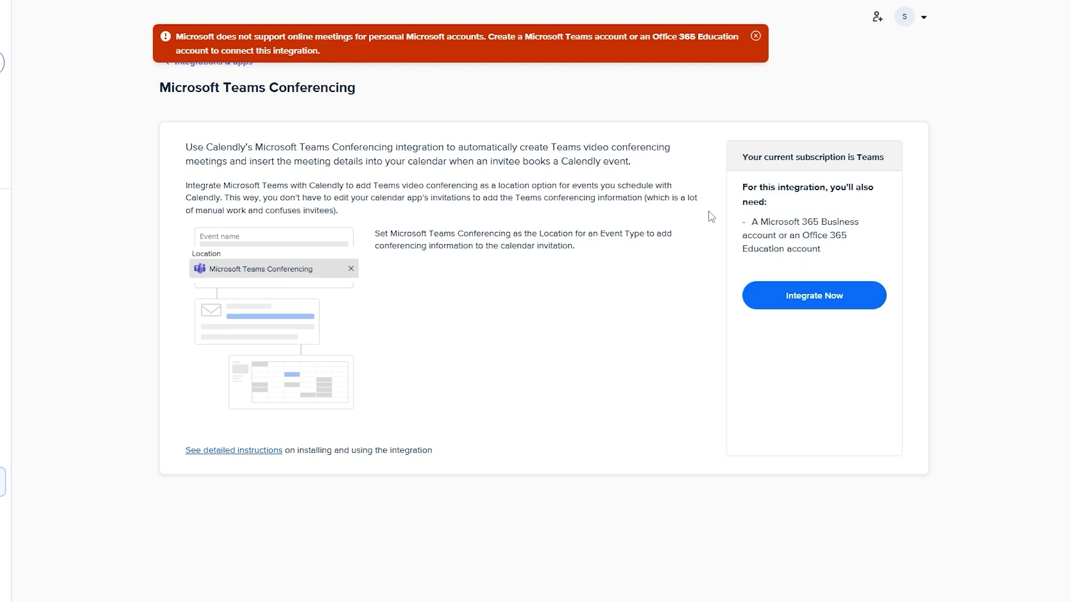
- Go back to the Integrations & apps list and scroll through the available integrations
click(233, 66)
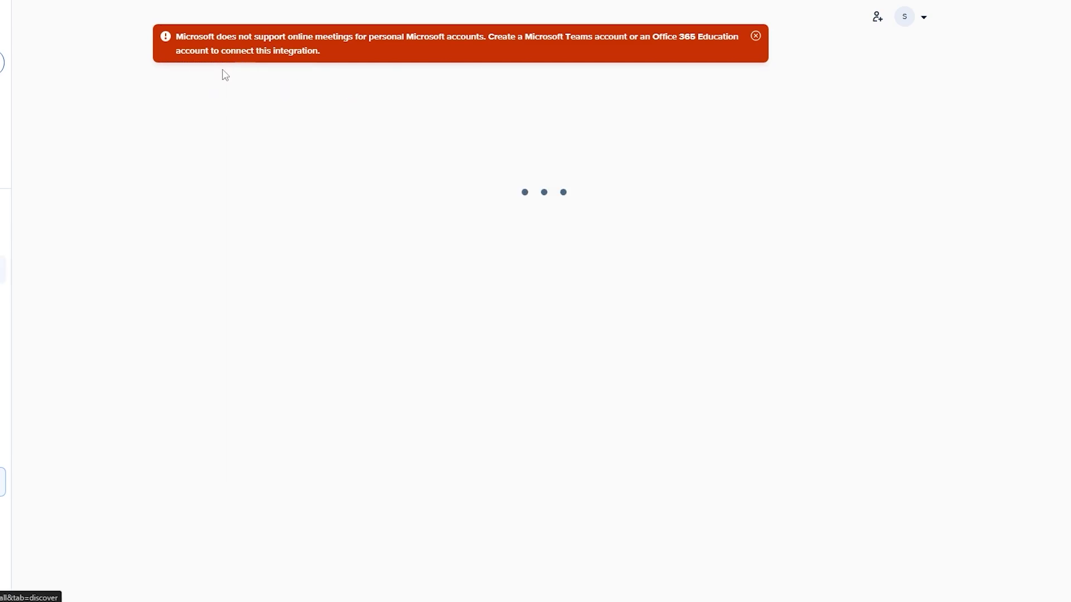
scroll(860, 427, down, 2)
scroll(478, 313, down, 3)
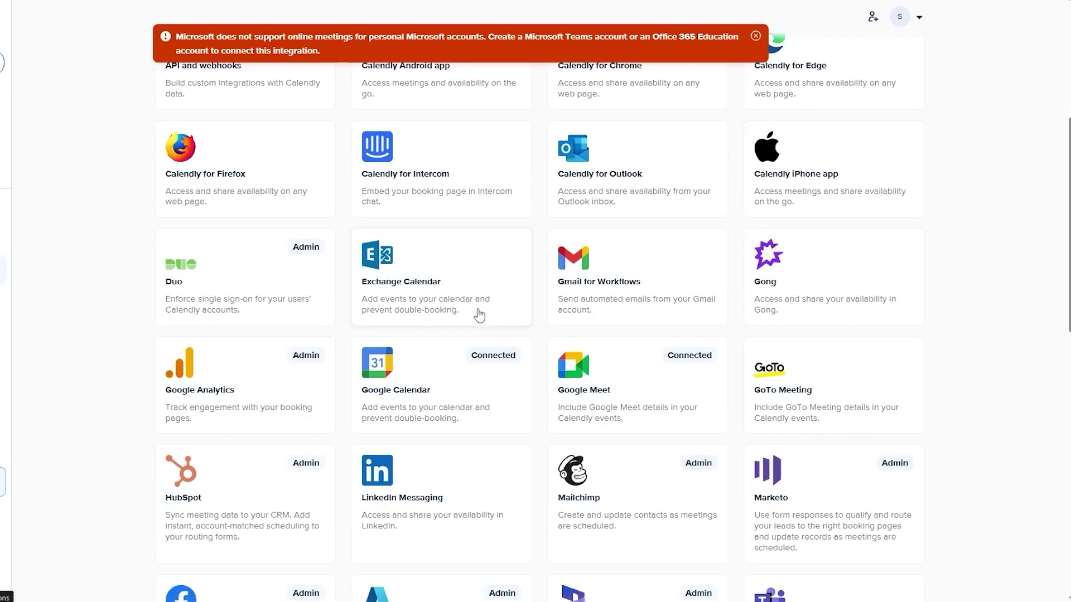
scroll(471, 306, up, 5)
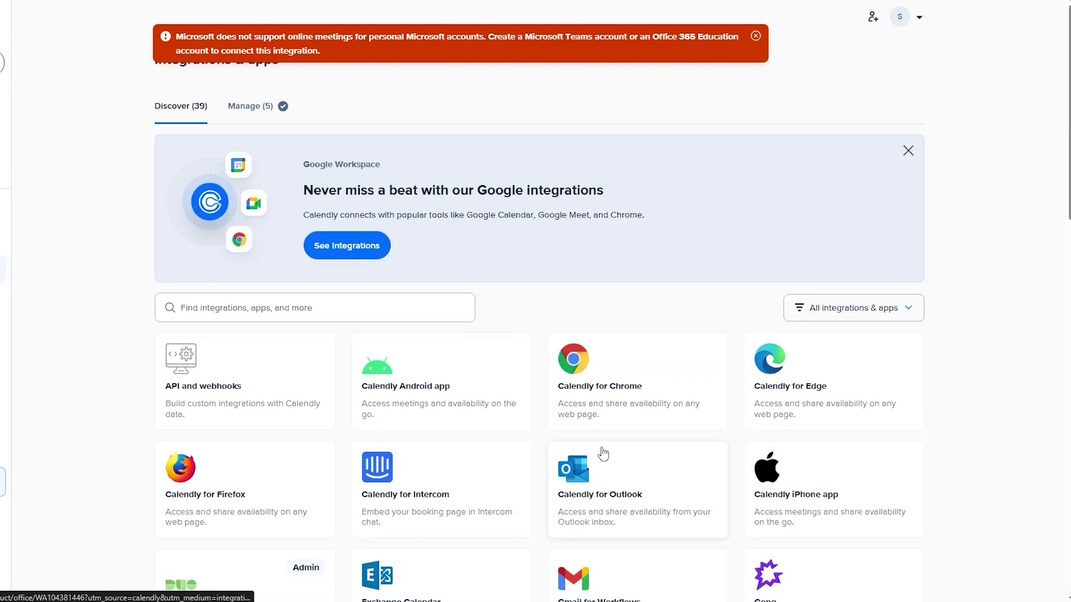
- Open the Team Meeting event from Event types and review its 60-day window and 2-invitee limit
click(46, 238)
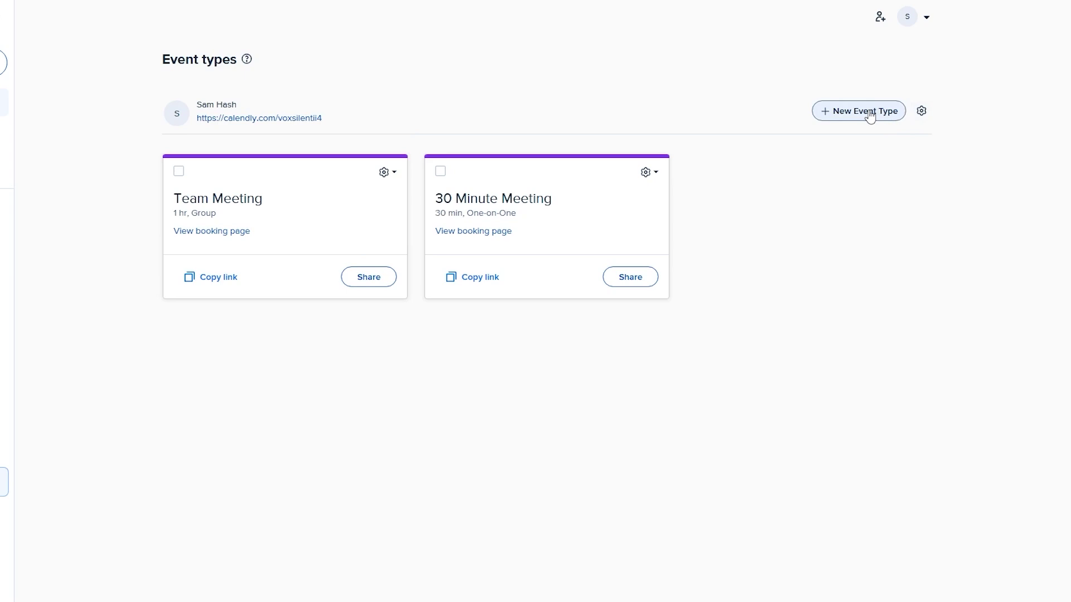
click(275, 230)
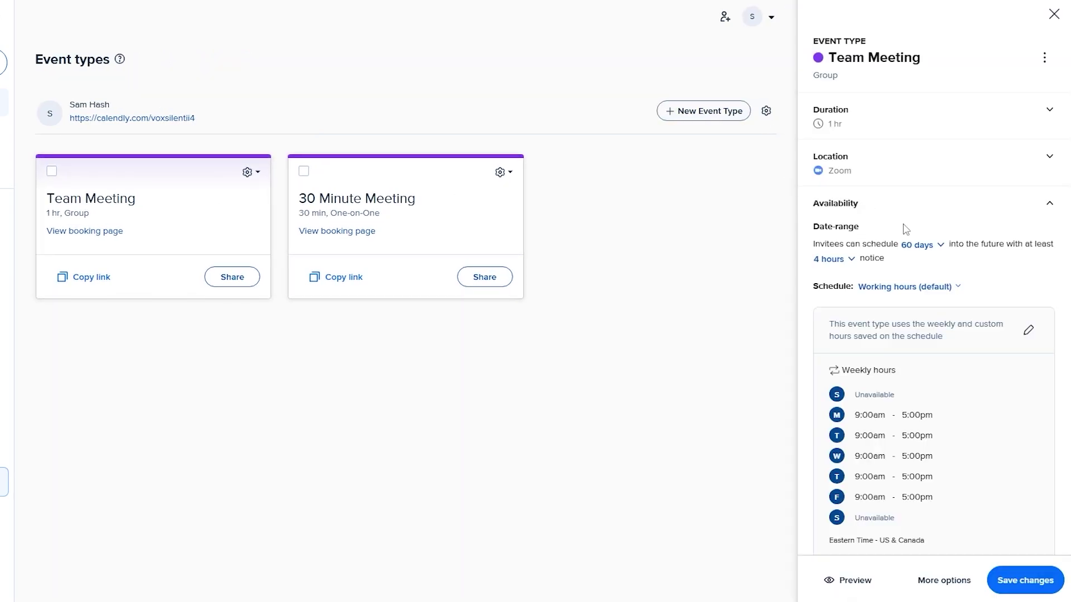
scroll(892, 215, down, 3)
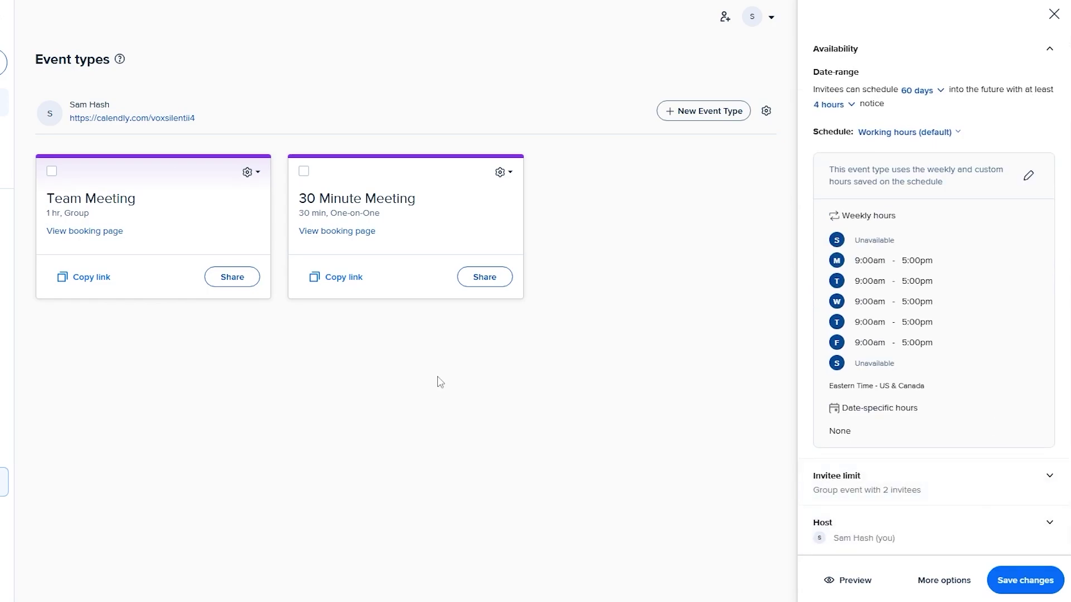
- Load the Team Meeting booking link in a Chrome Incognito window and accept cookies
key(alt+f)
click(904, 77)
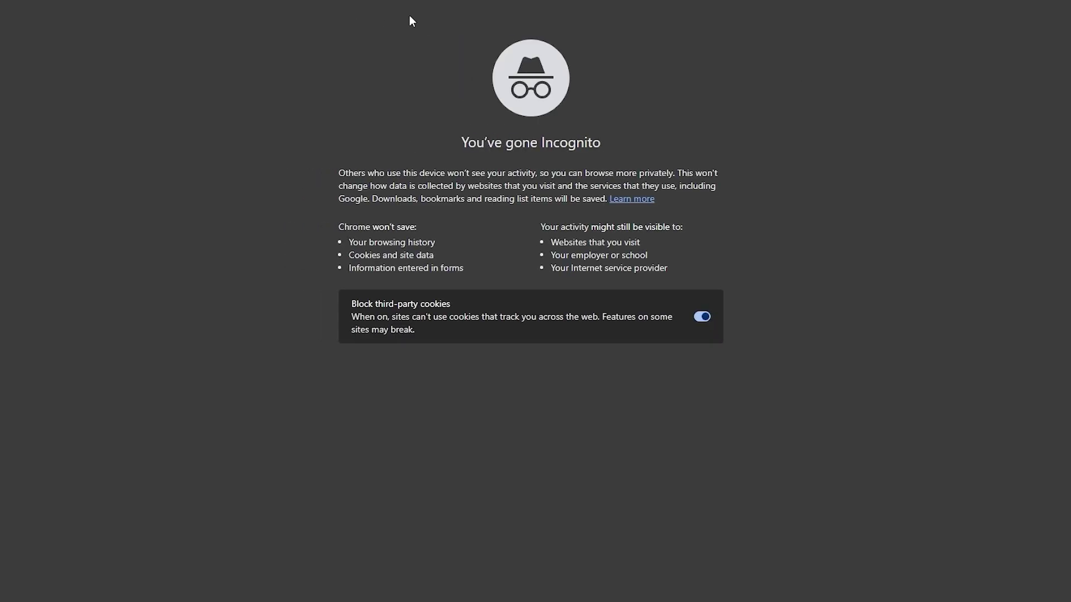
key(ctrl+v)
key(Return)
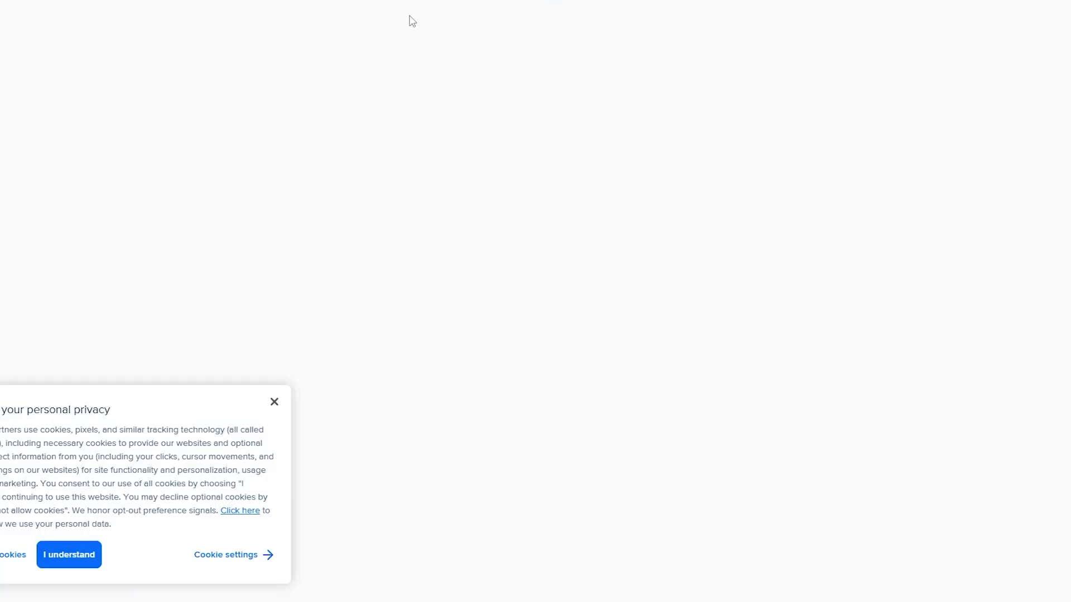
click(80, 564)
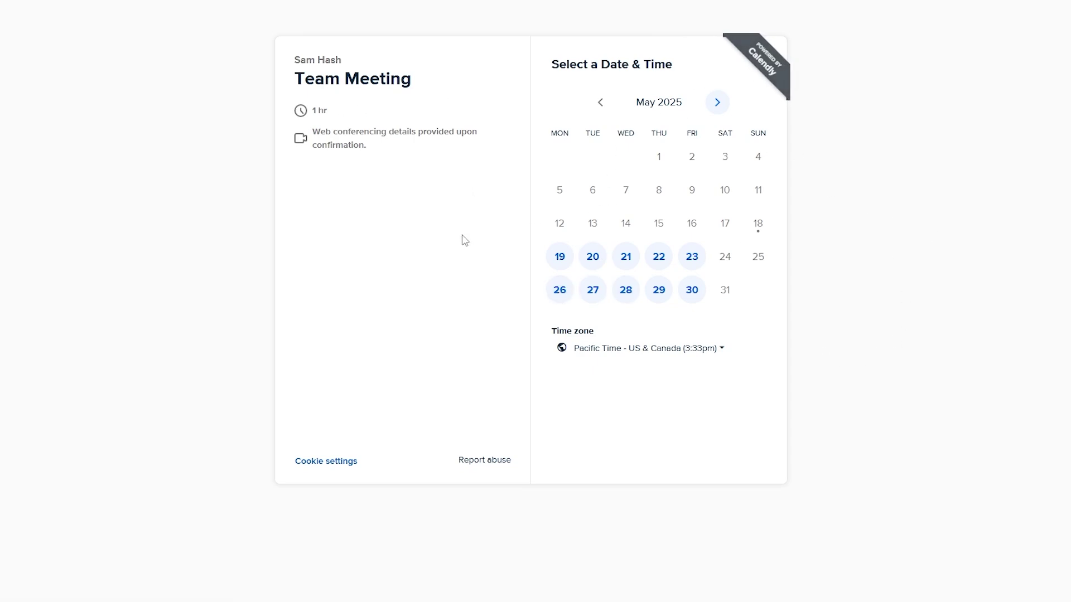
- Pick Monday, May 19 at 6:00am and enter the invitee's full name
click(560, 257)
scroll(820, 368, down, 3)
scroll(823, 395, down, 2)
scroll(817, 415, up, 5)
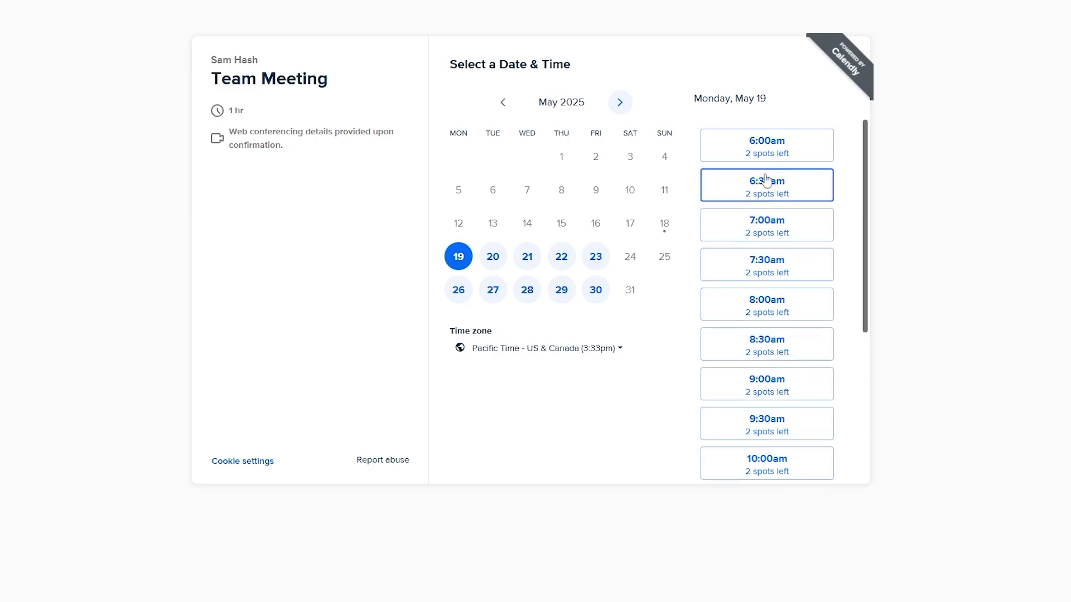
click(805, 150)
click(487, 95)
key(Tab)
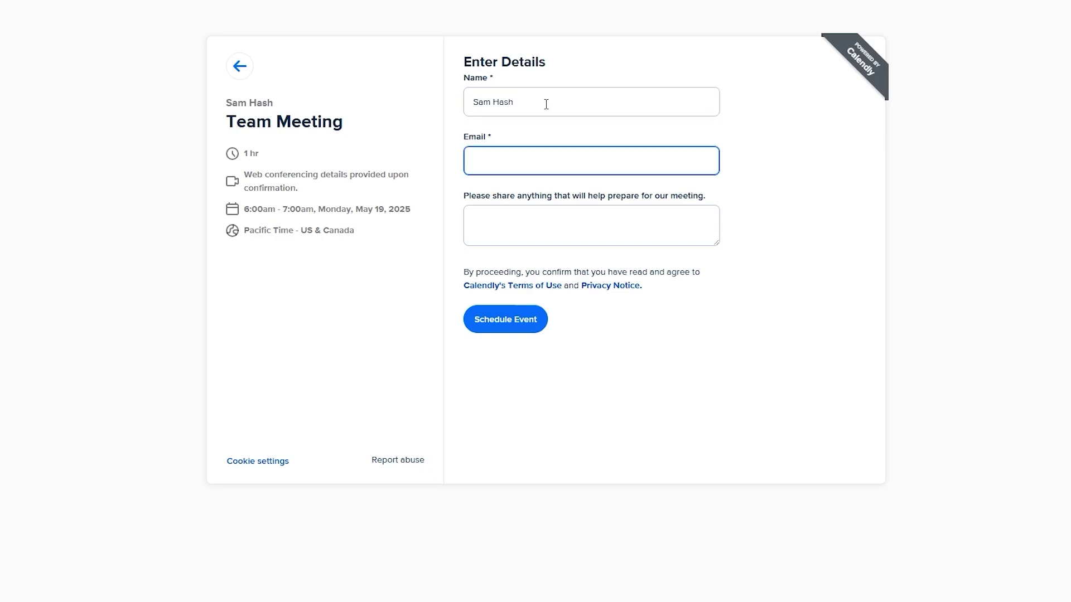
- Enter the invitee's e-mail, schedule the 6:00am May 19 Team Meeting, and open its invitation
key(Tab)
drag(476, 196, 710, 195)
click(651, 453)
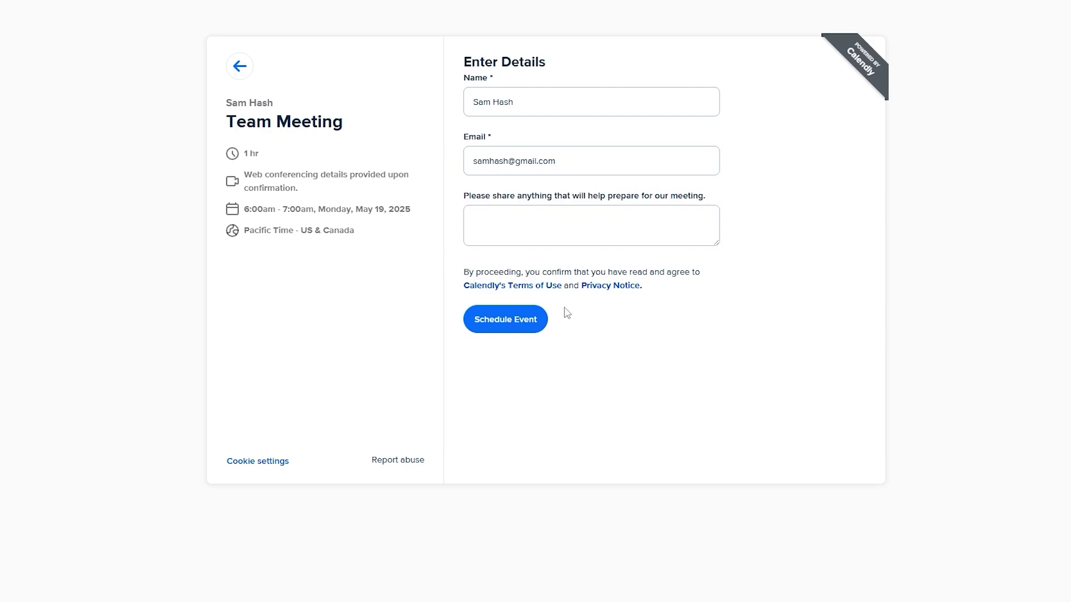
click(532, 230)
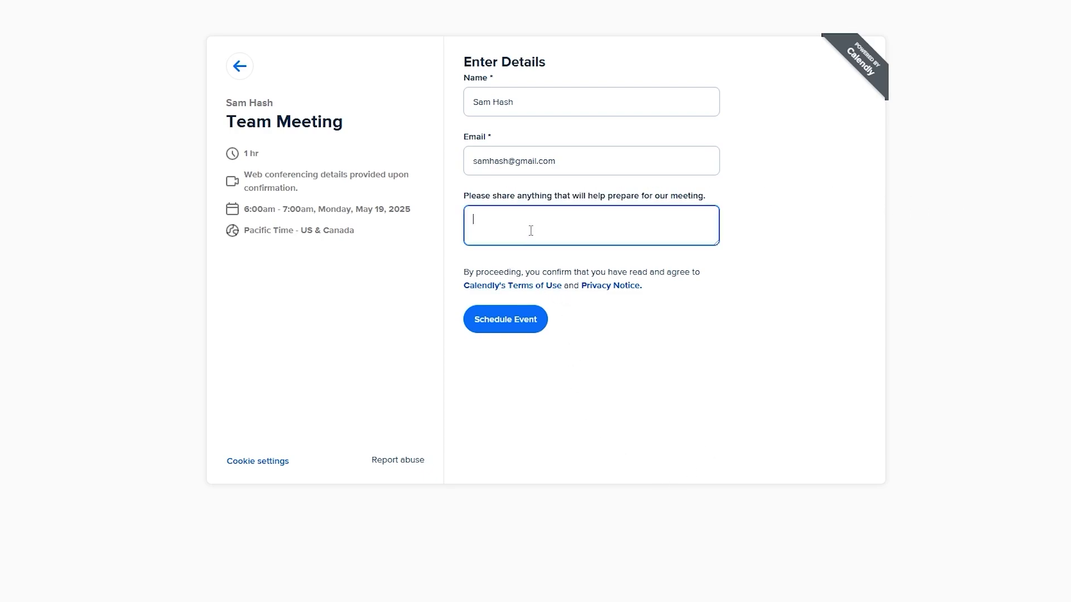
click(487, 329)
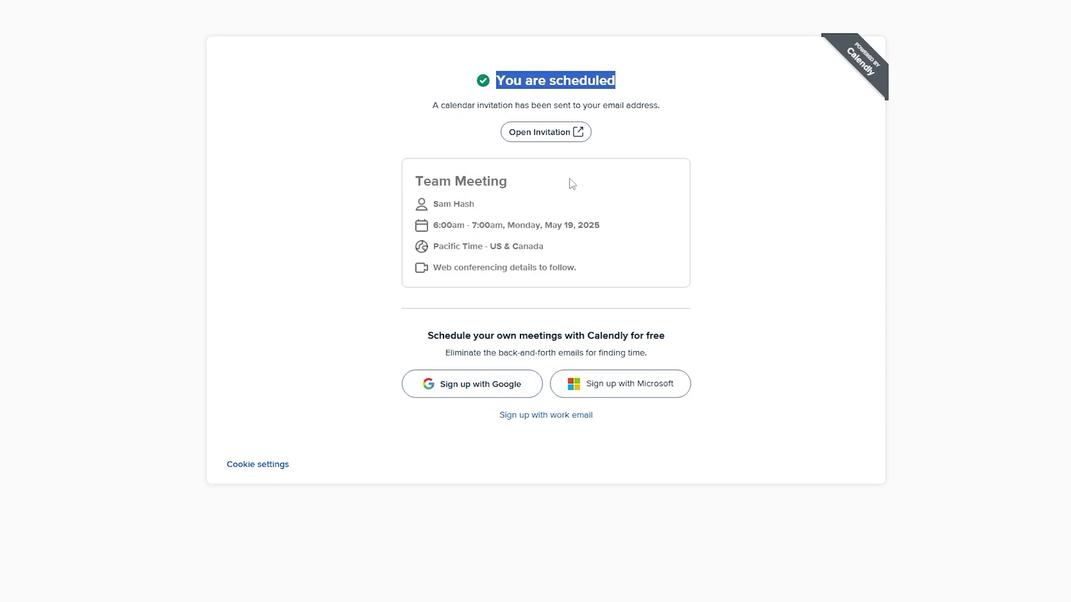
click(577, 133)
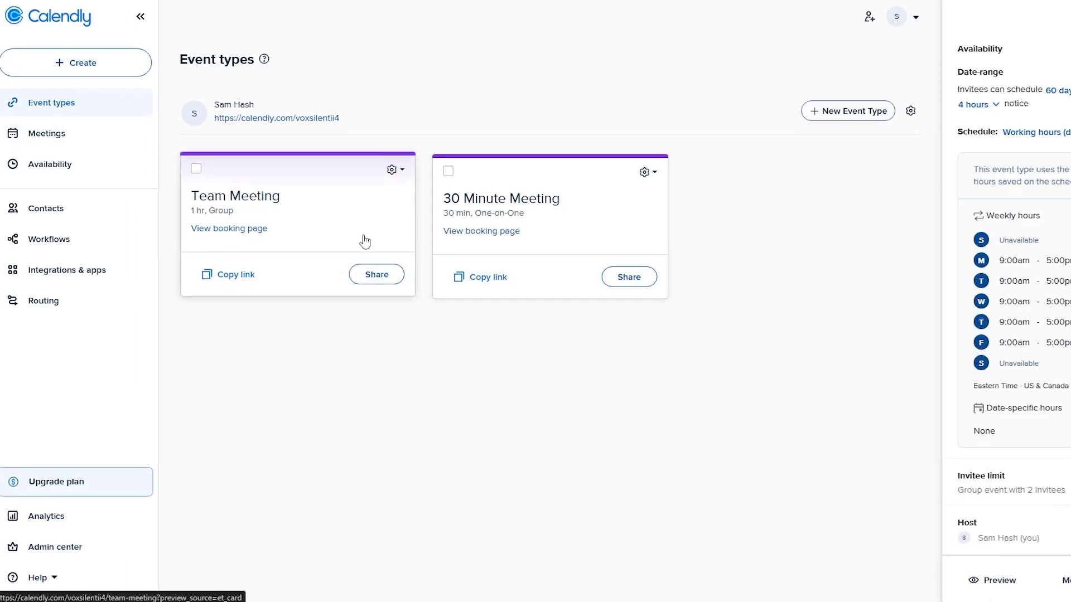
click(258, 232)
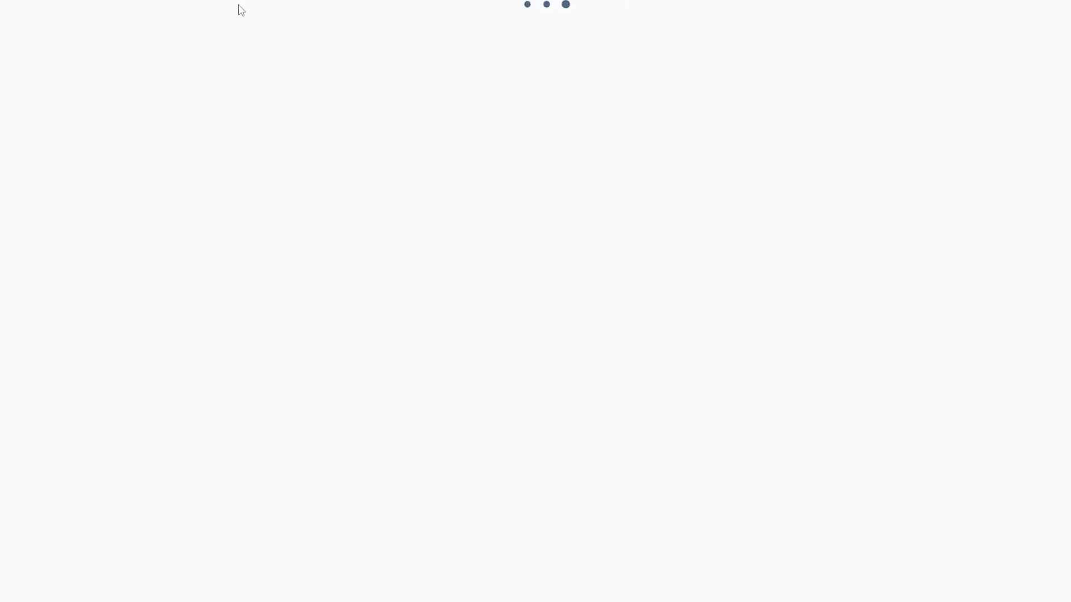
click(575, 297)
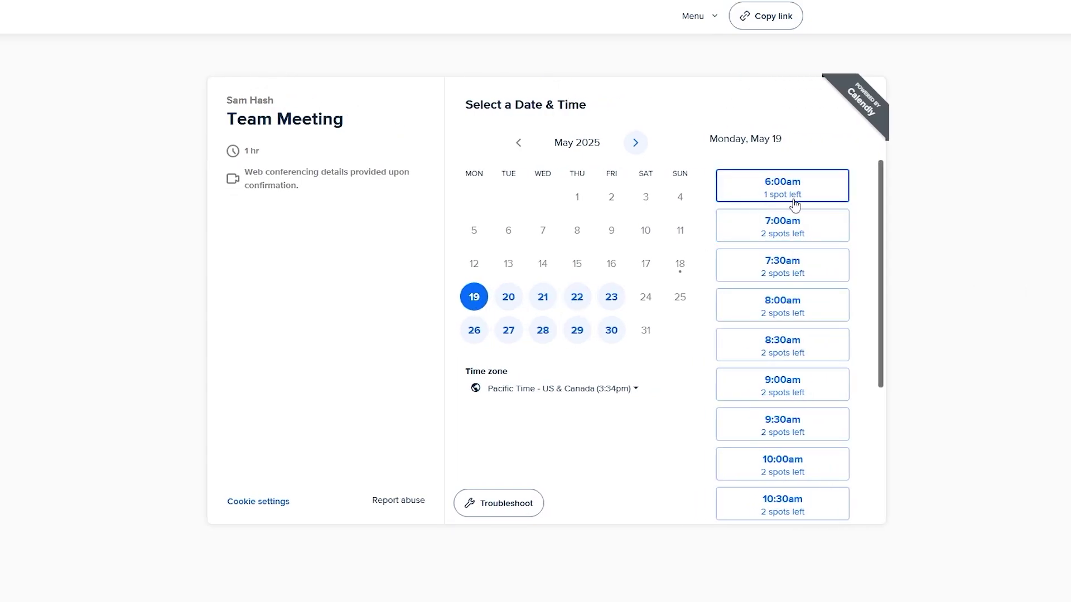
scroll(726, 340, down, 3)
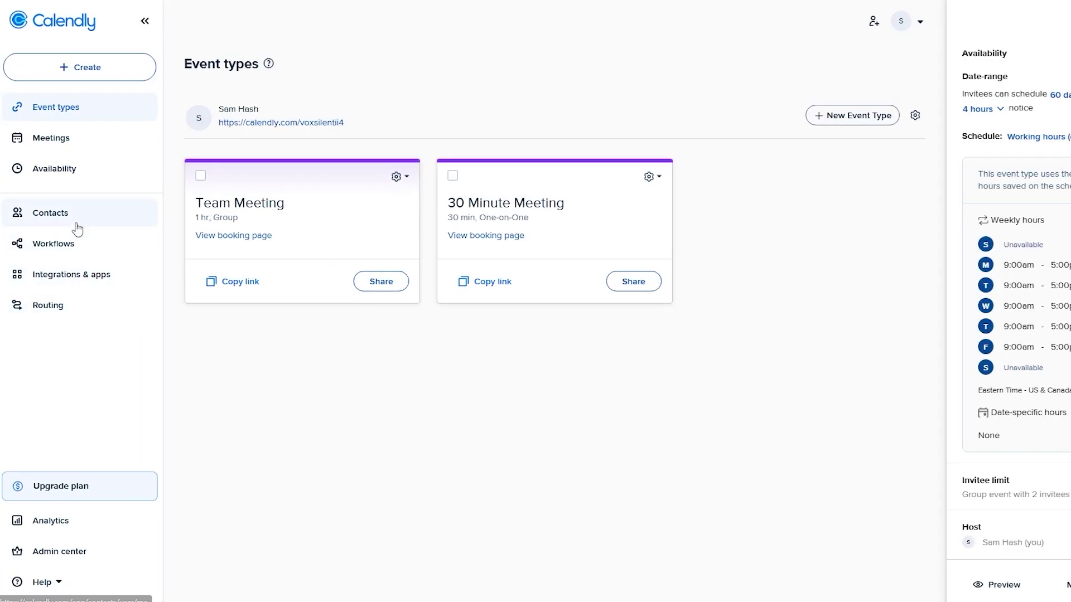
- Open the test contact in Contacts and jump to their upcoming Team Meeting on 19 May 2025
click(46, 211)
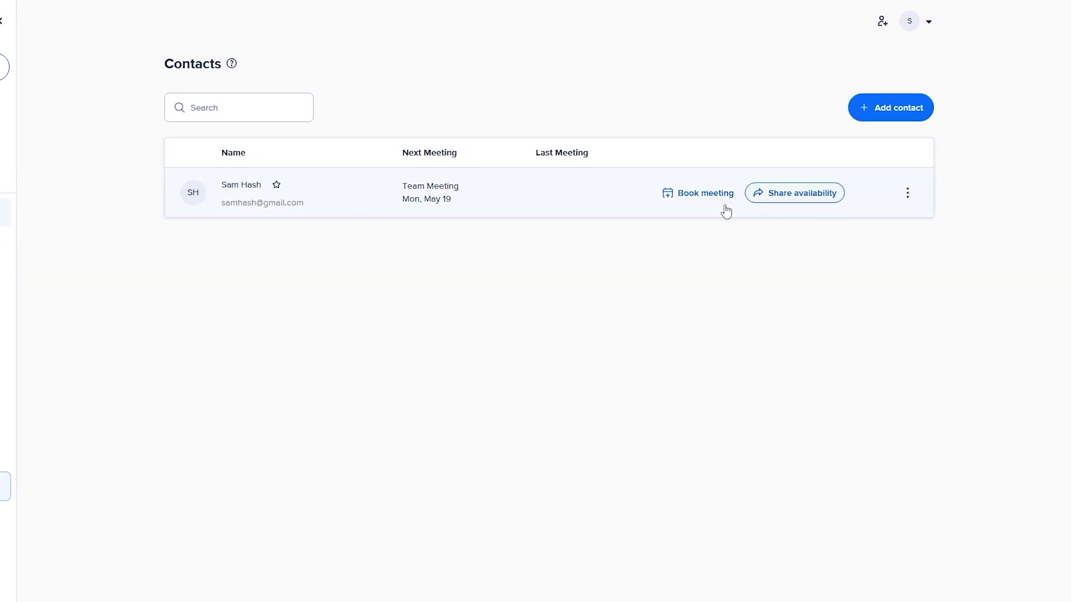
click(617, 203)
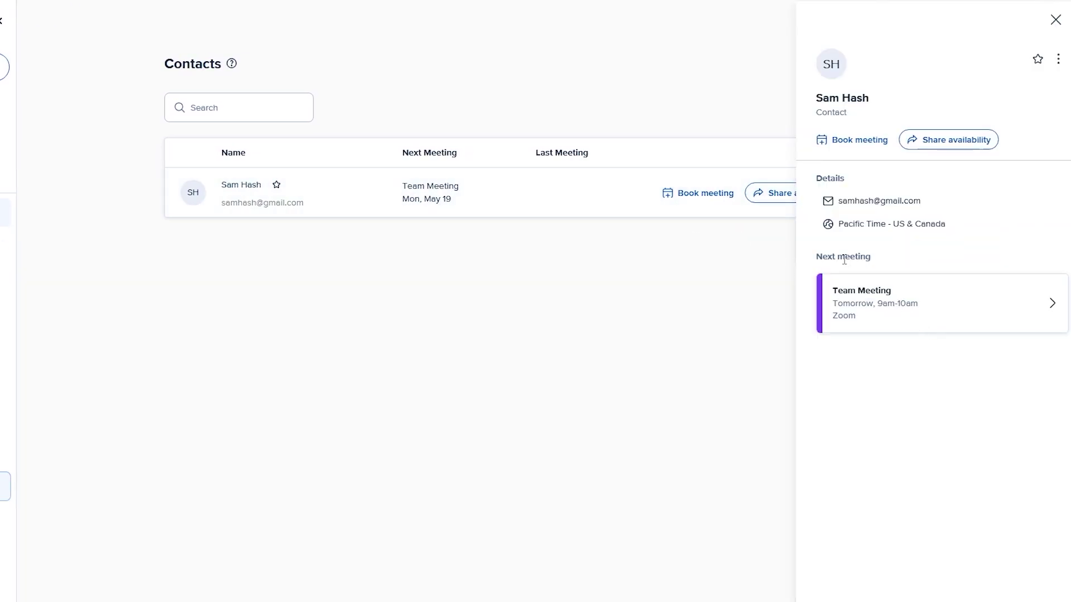
drag(831, 258, 896, 260)
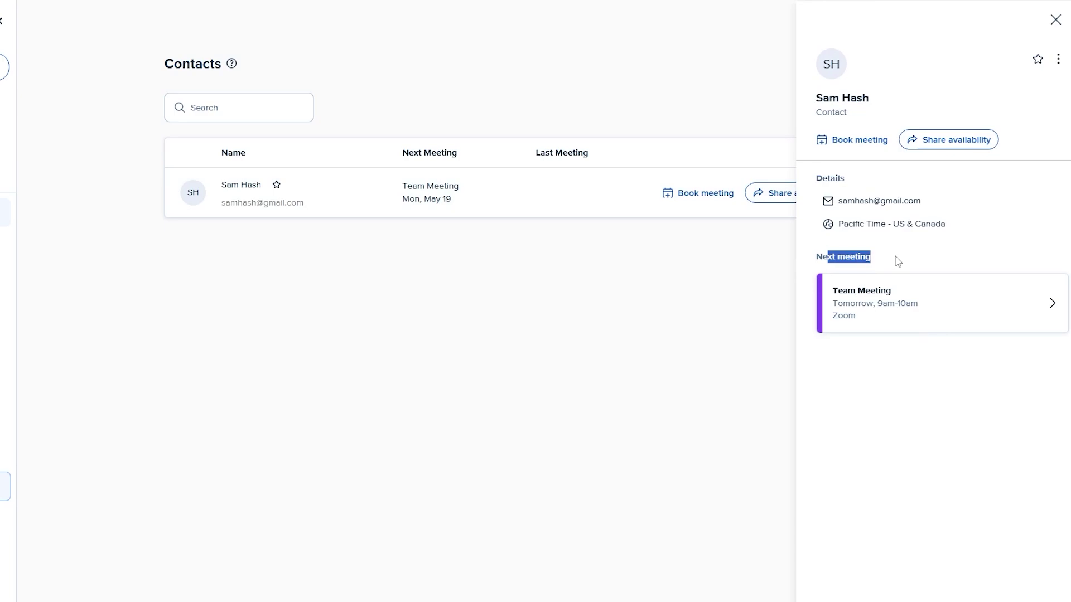
click(915, 329)
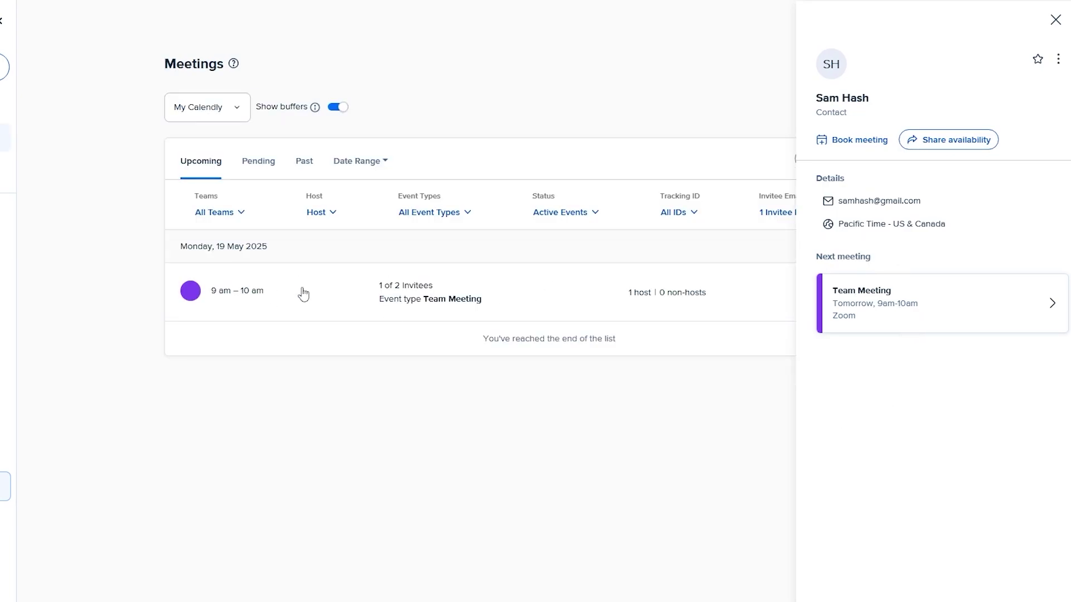
- Expand the Team Meeting booking details and close the contact panel
click(371, 302)
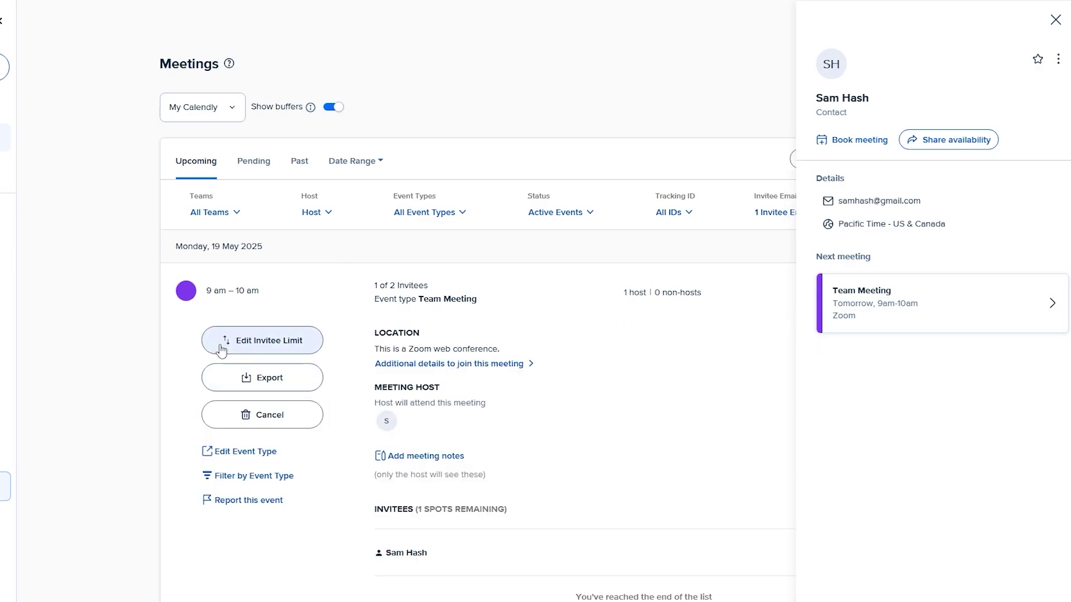
scroll(772, 266, down, 1)
click(1055, 20)
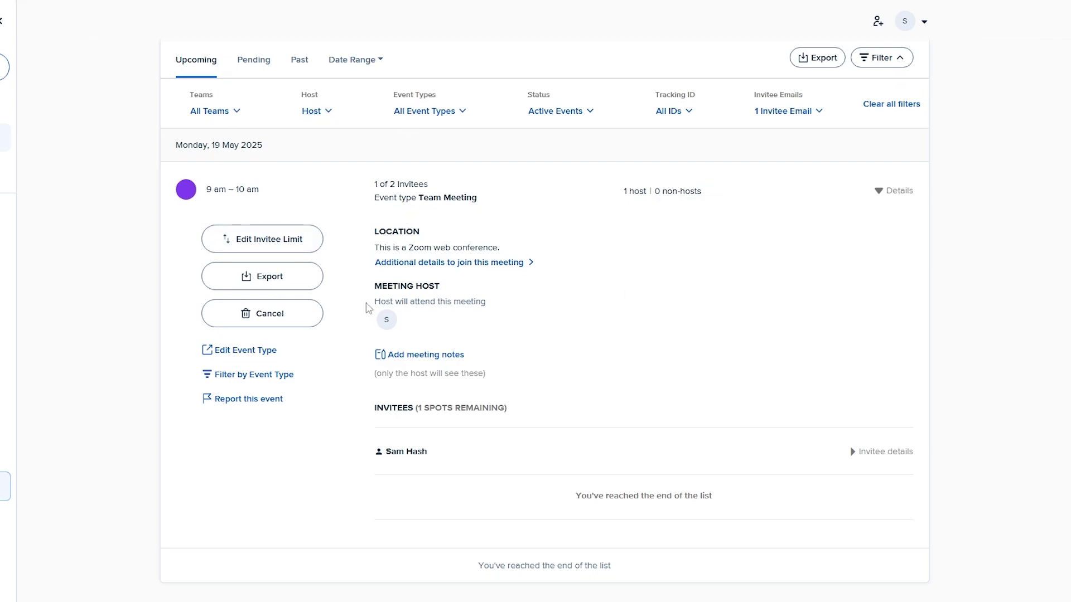
- Check the Tracking ID and Invitee Emails filters, Pending meetings and Date Range, then return to Event types
click(693, 117)
click(803, 111)
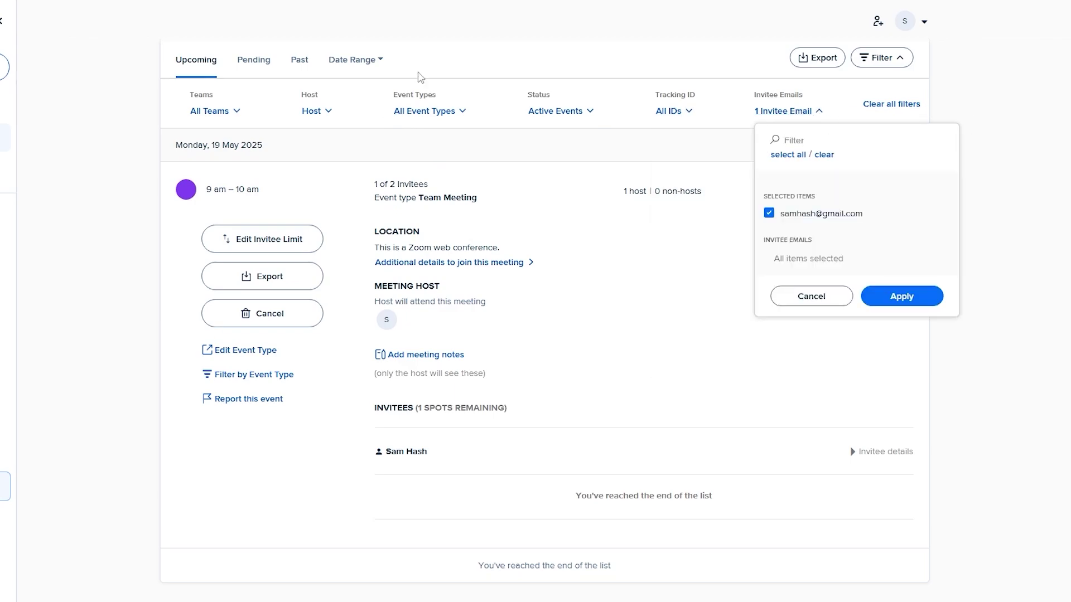
click(260, 74)
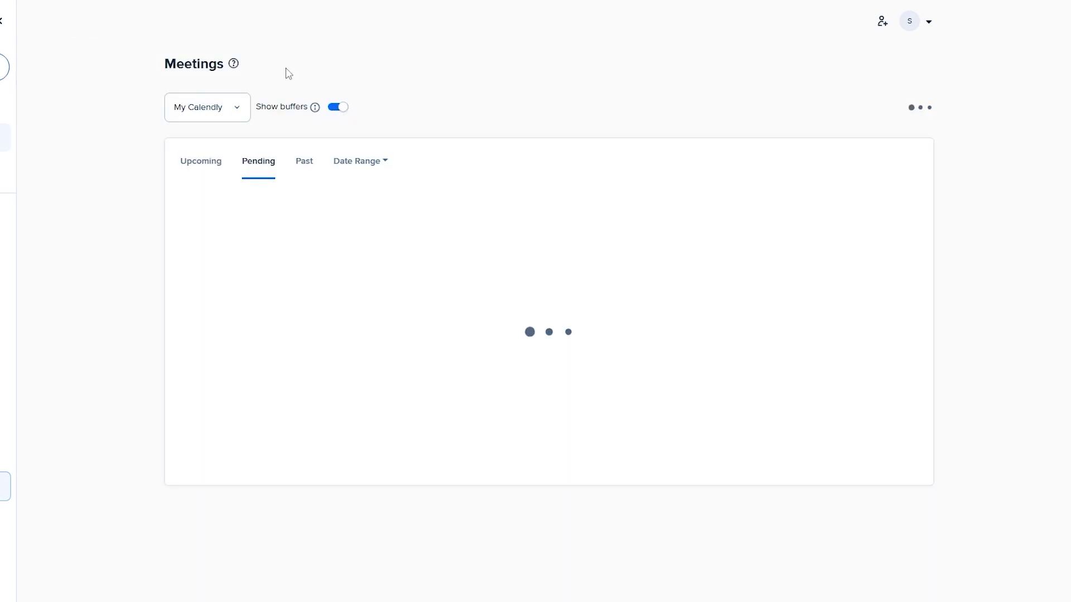
click(353, 173)
click(623, 132)
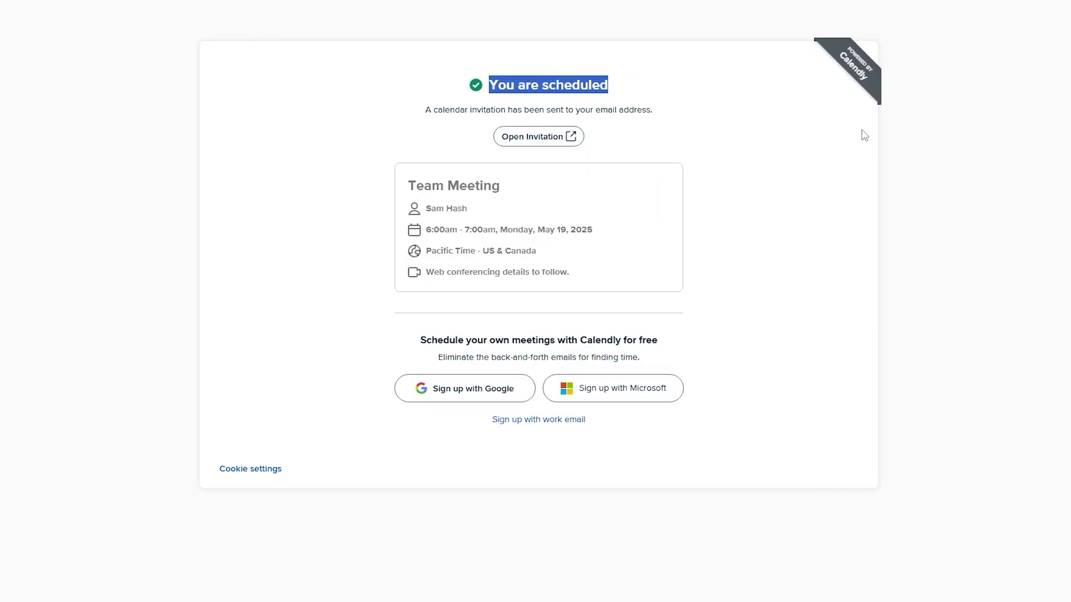
- Bring up the plan chooser showing Standard $10, Teams $16 and Enterprise from $15k yearly
click(862, 134)
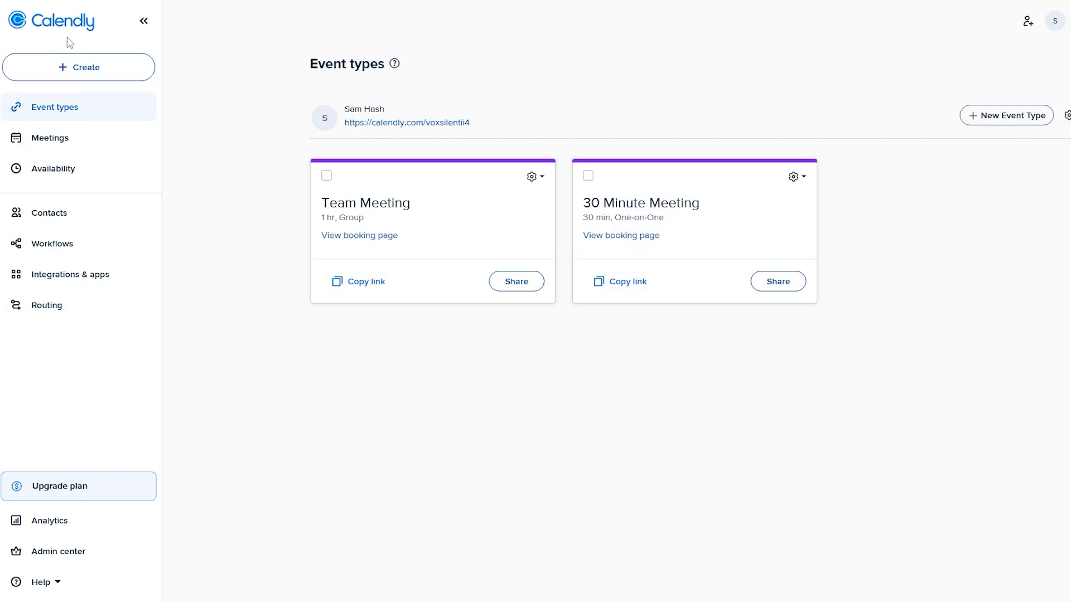
click(53, 486)
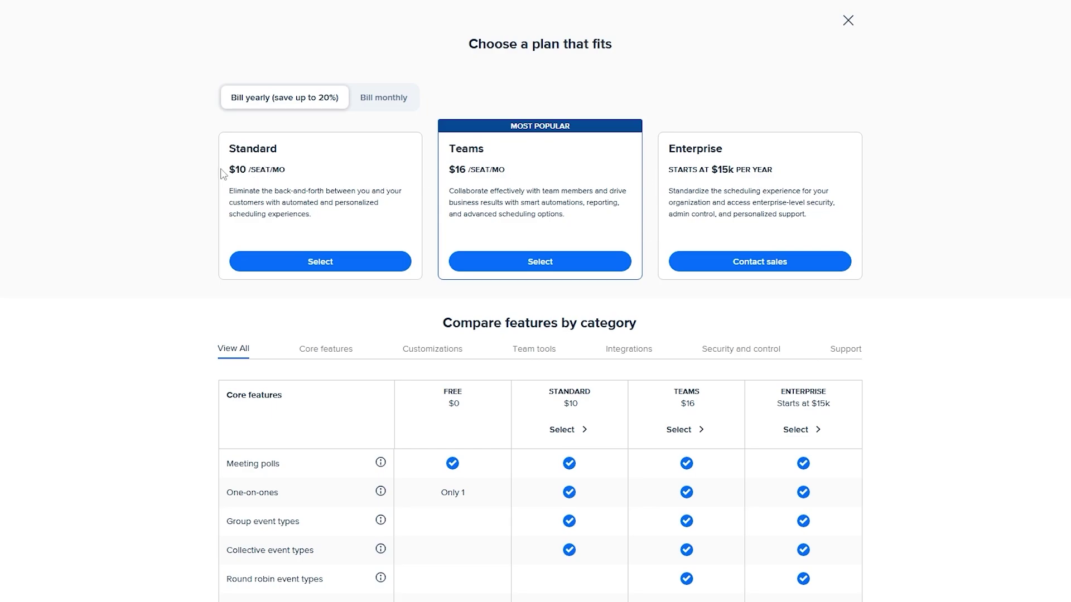
- Note the annual prices ($10 Standard, $16 Teams), then switch to monthly billing ($12, $20)
drag(223, 174, 342, 181)
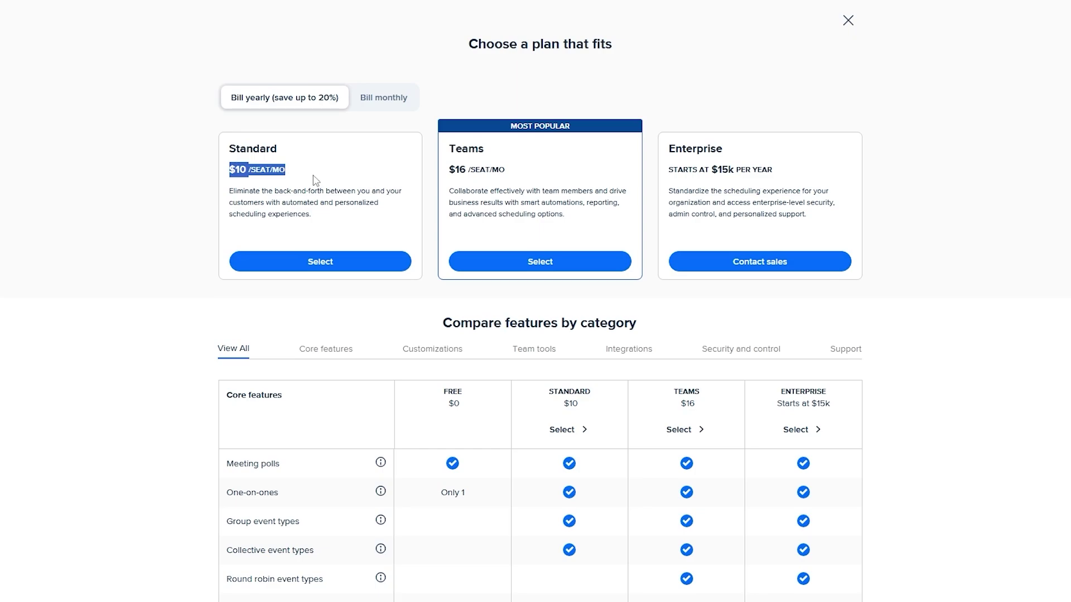
click(458, 185)
drag(448, 170, 500, 169)
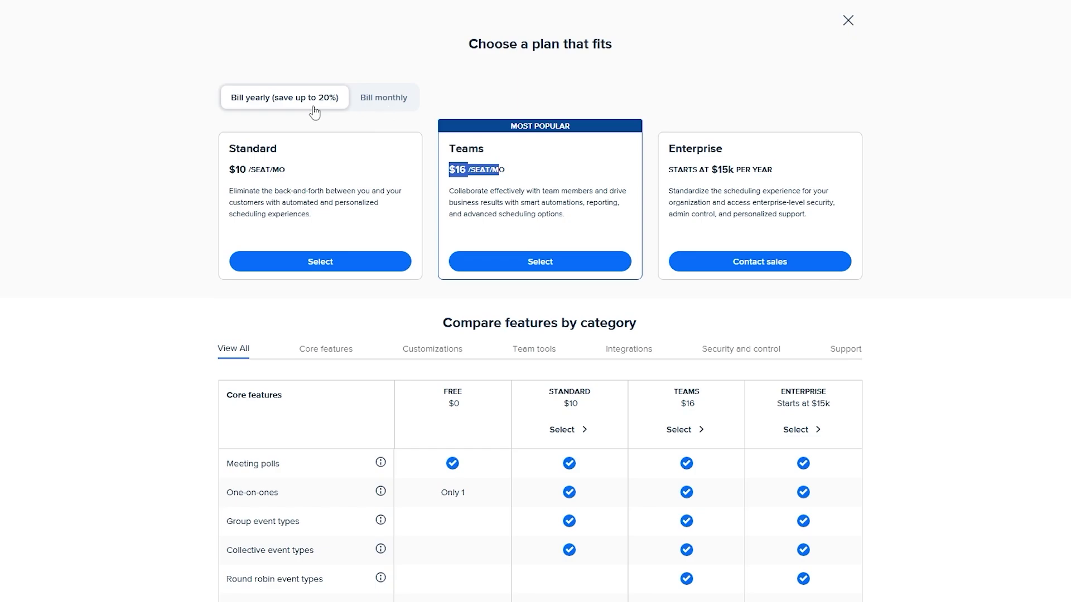
click(373, 103)
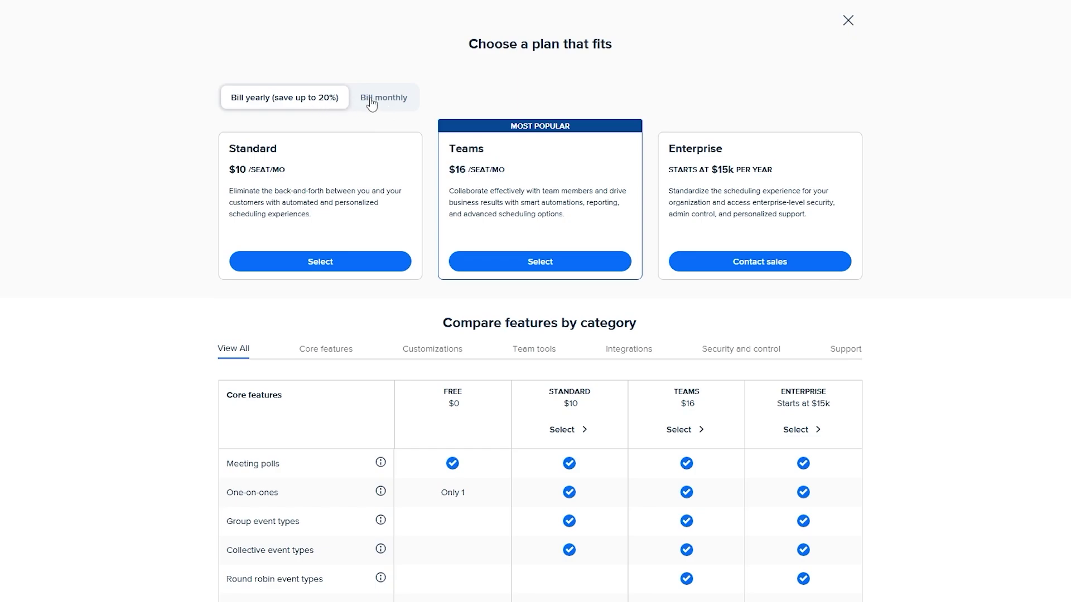
click(354, 109)
scroll(270, 85, down, 2)
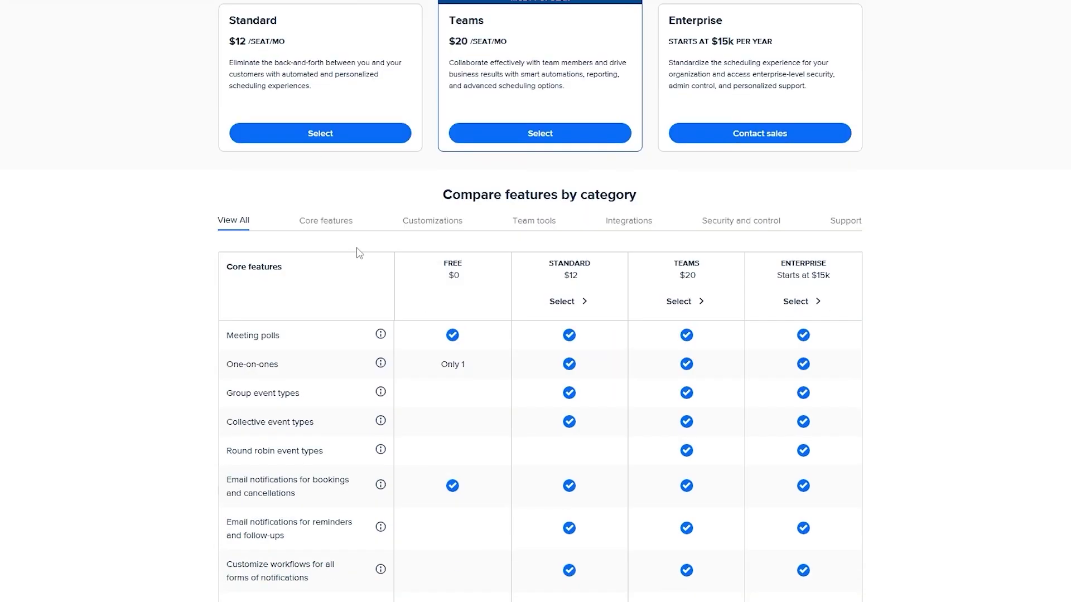
scroll(416, 141, down, 3)
scroll(817, 301, up, 1)
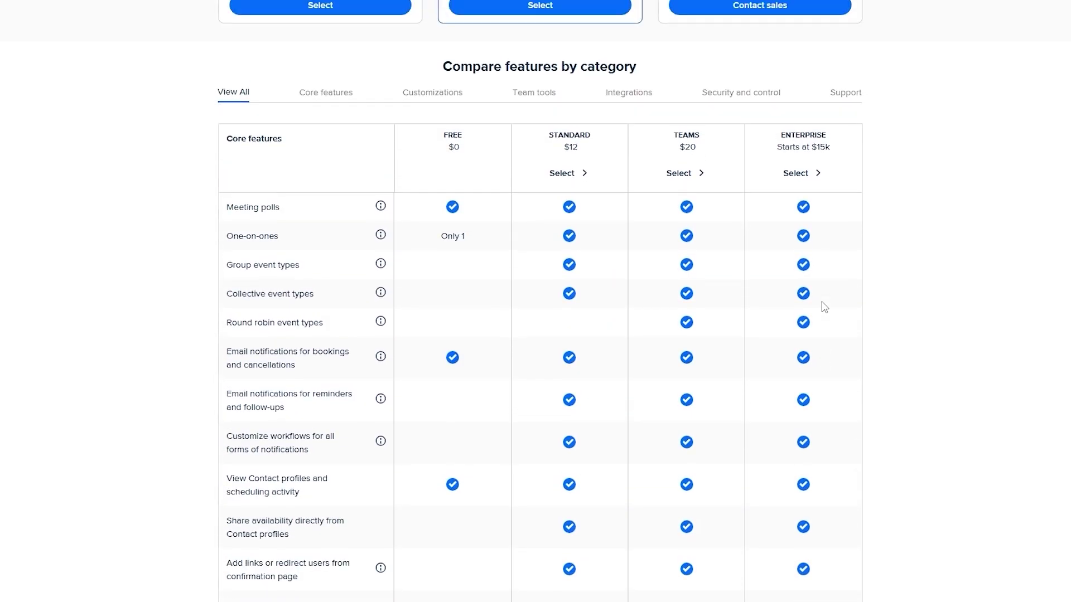
- Show the Core features comparison, checking Meeting polls, One-on-ones and the free plan's 'Only 1' limit
click(343, 98)
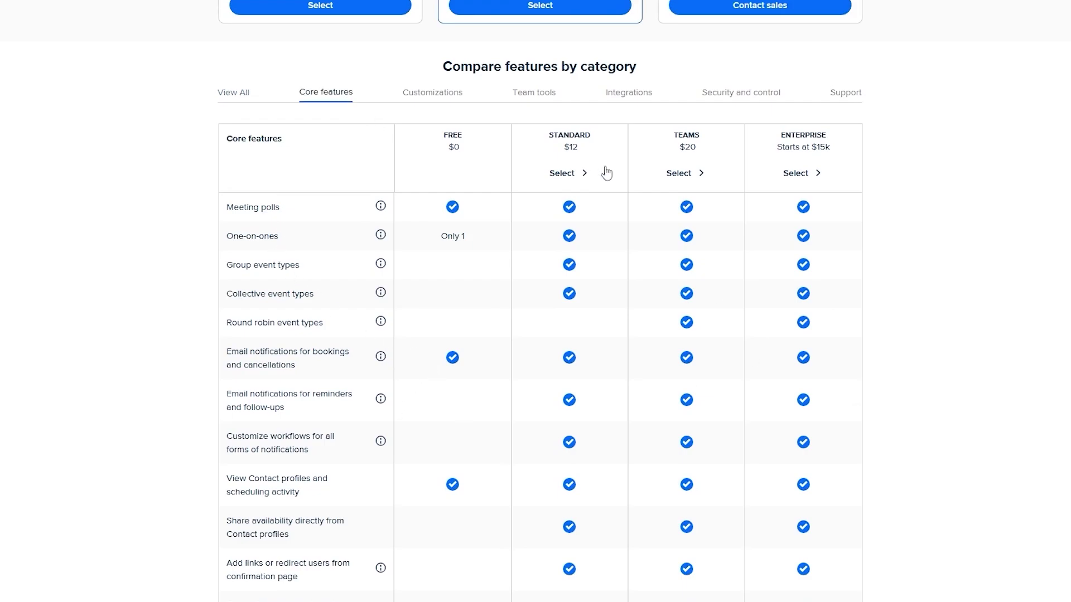
drag(234, 212, 279, 209)
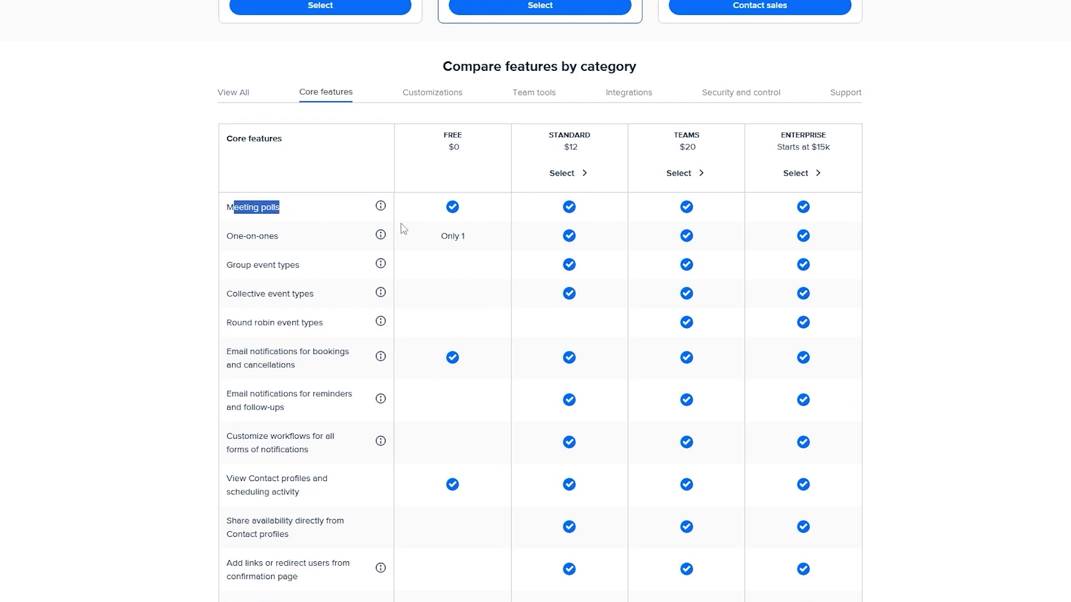
drag(233, 238, 274, 239)
drag(465, 241, 453, 238)
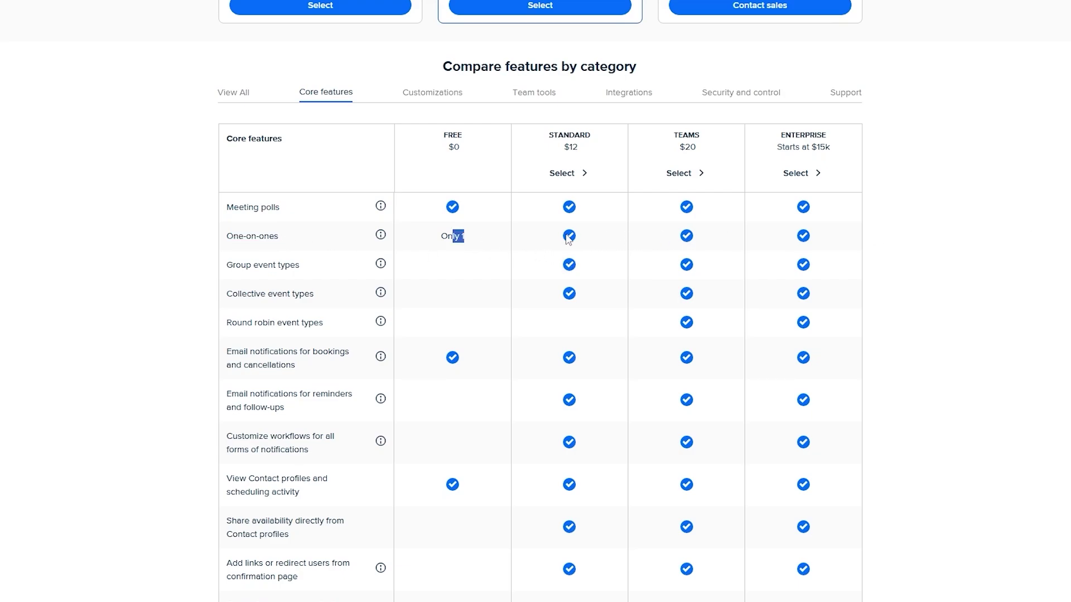